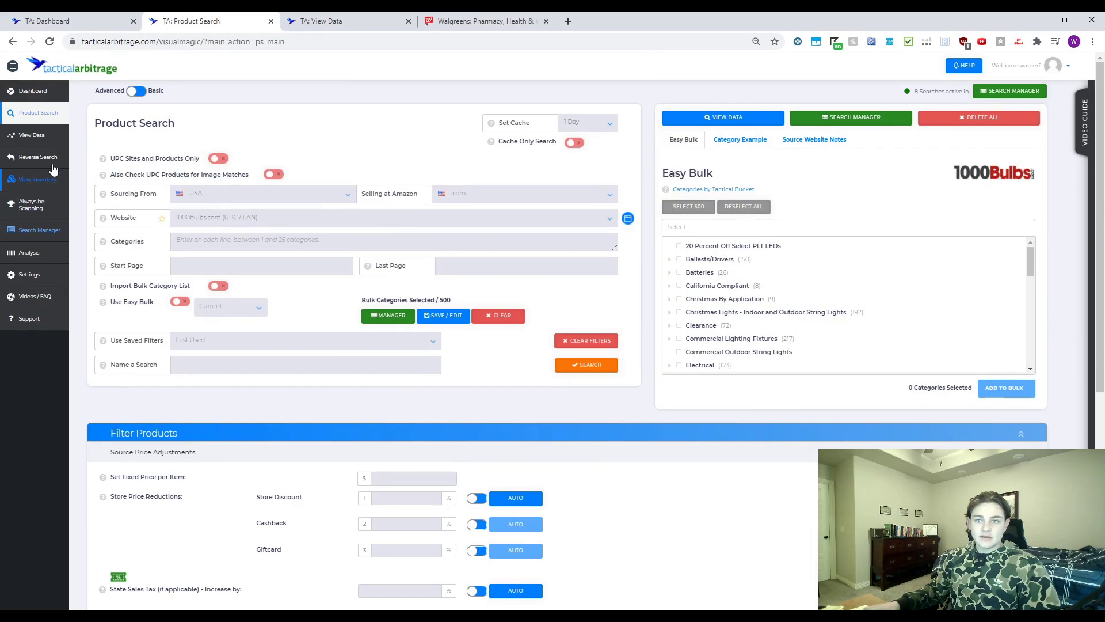
- Open the View Data results and the Reverse Search page to look over their layout and search options
left_click(40, 138)
left_click(50, 159)
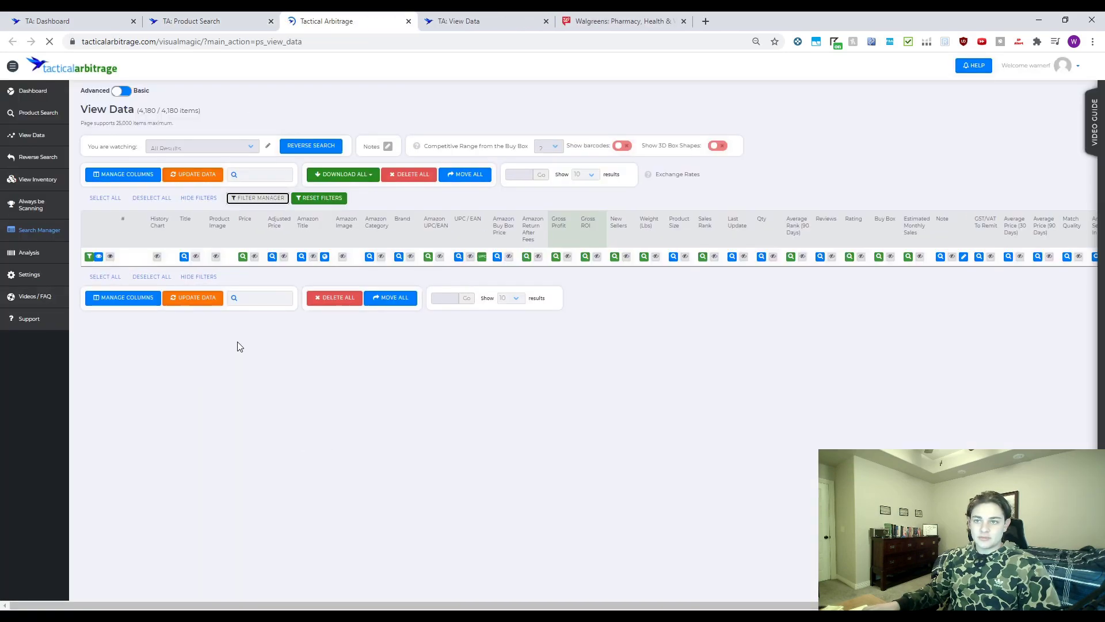
left_click(246, 201)
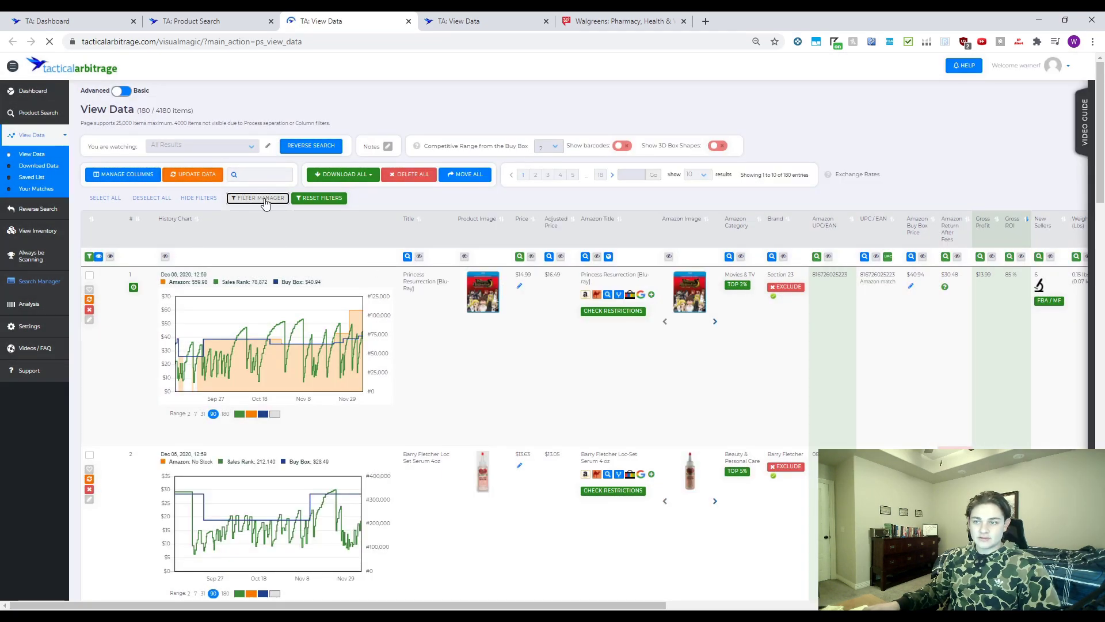
left_click(264, 202)
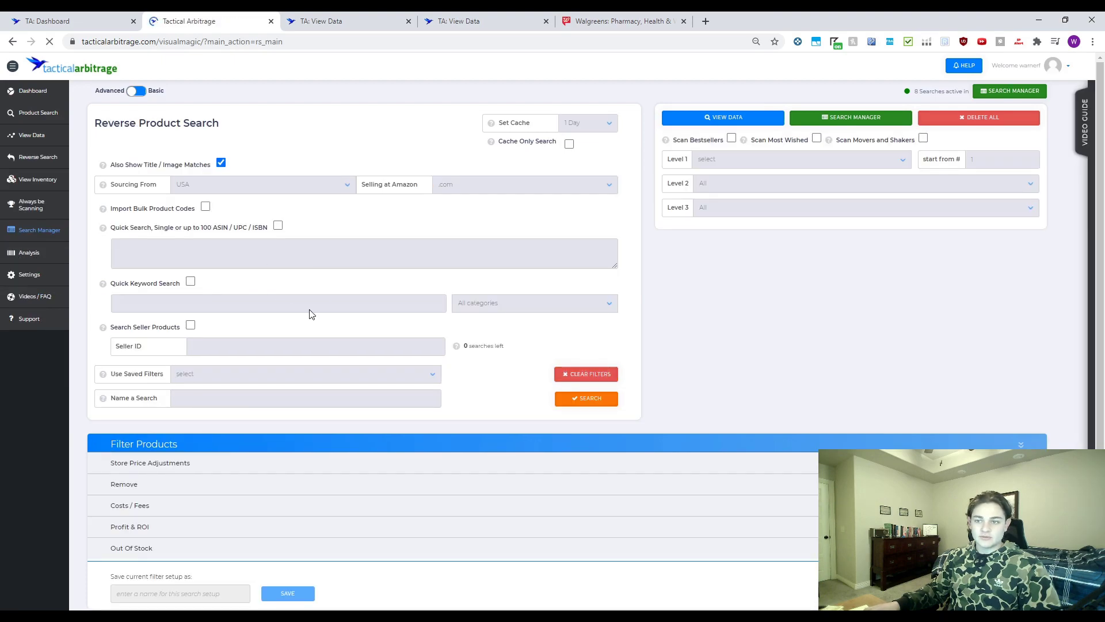
left_click(247, 331)
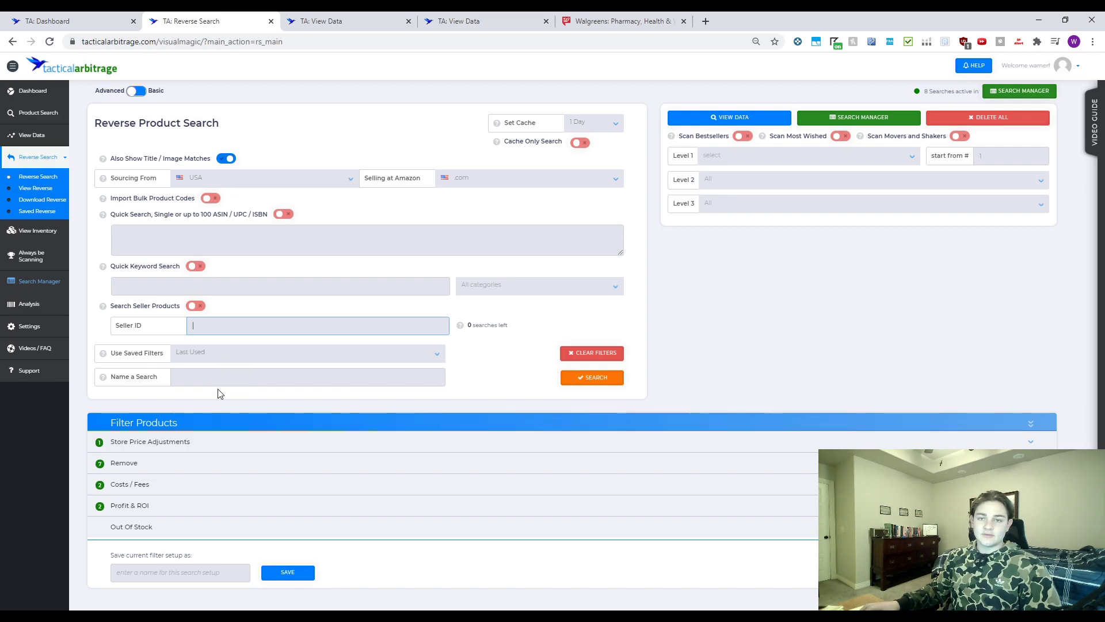
- Open the Always be Scanning results and look through the listed products
middle_click(44, 231)
middle_click(49, 261)
key("ctrl+Tab")
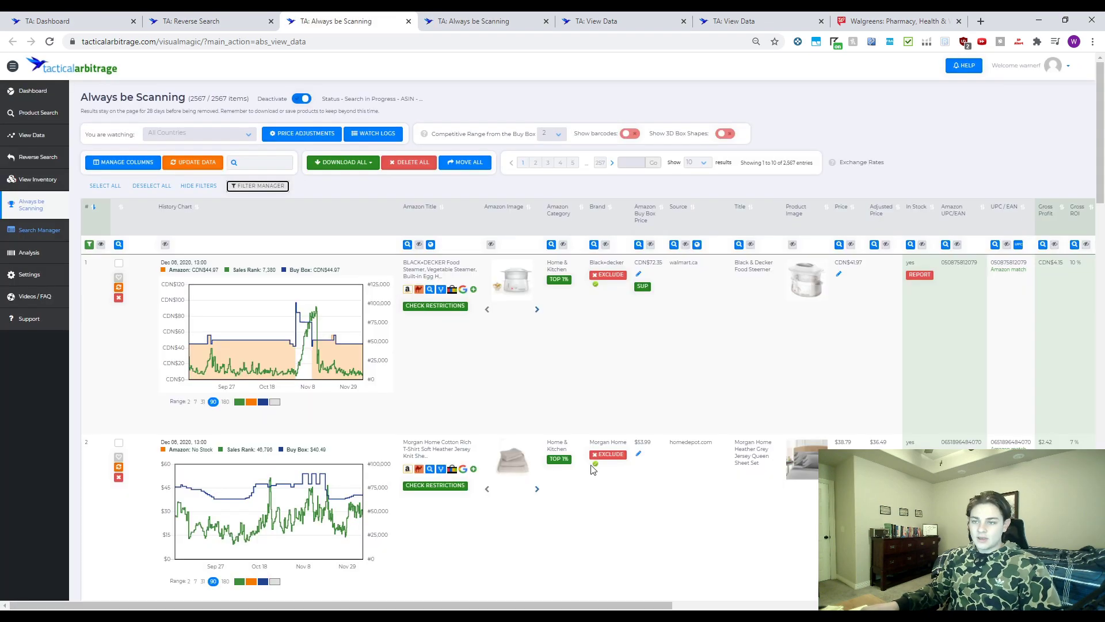
scroll(585, 479, "down", 6)
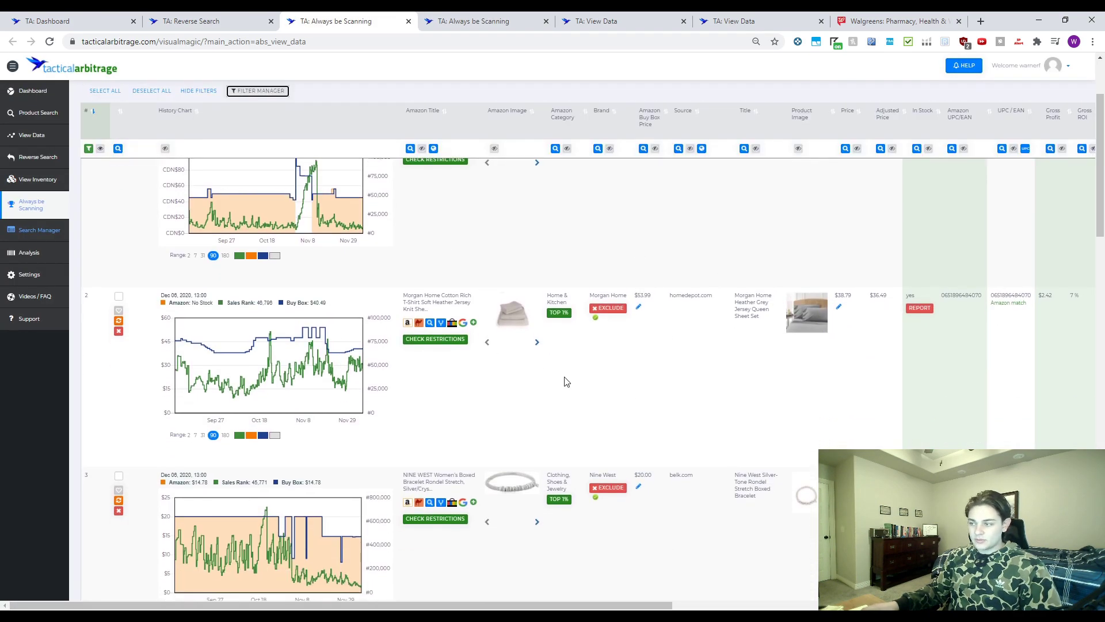
scroll(714, 486, "up", 6)
scroll(489, 522, "down", 14)
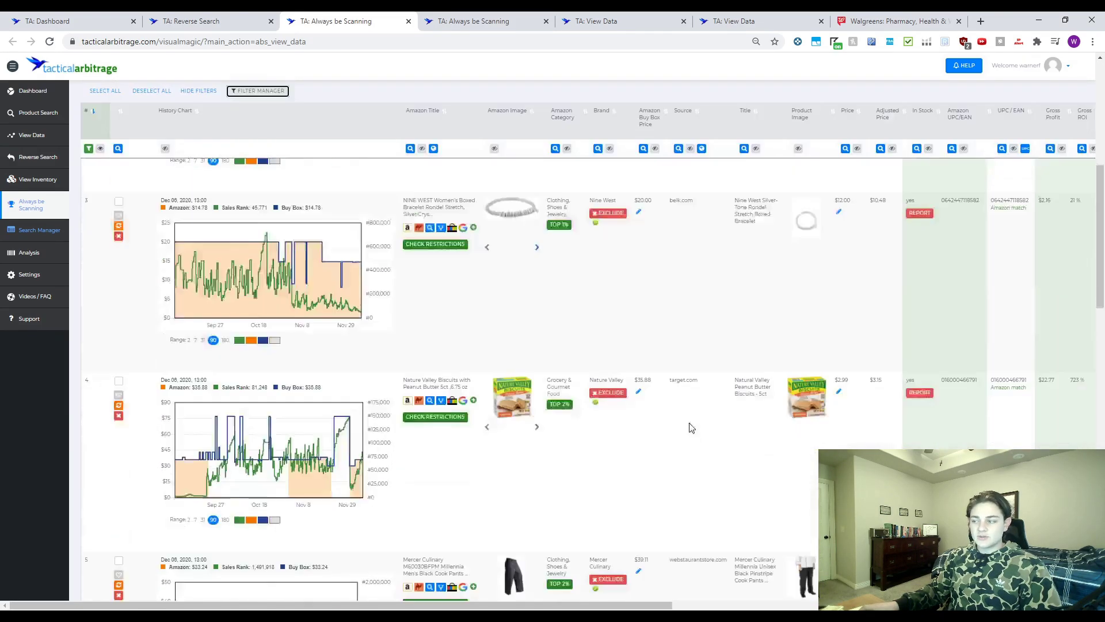
scroll(568, 525, "down", 3)
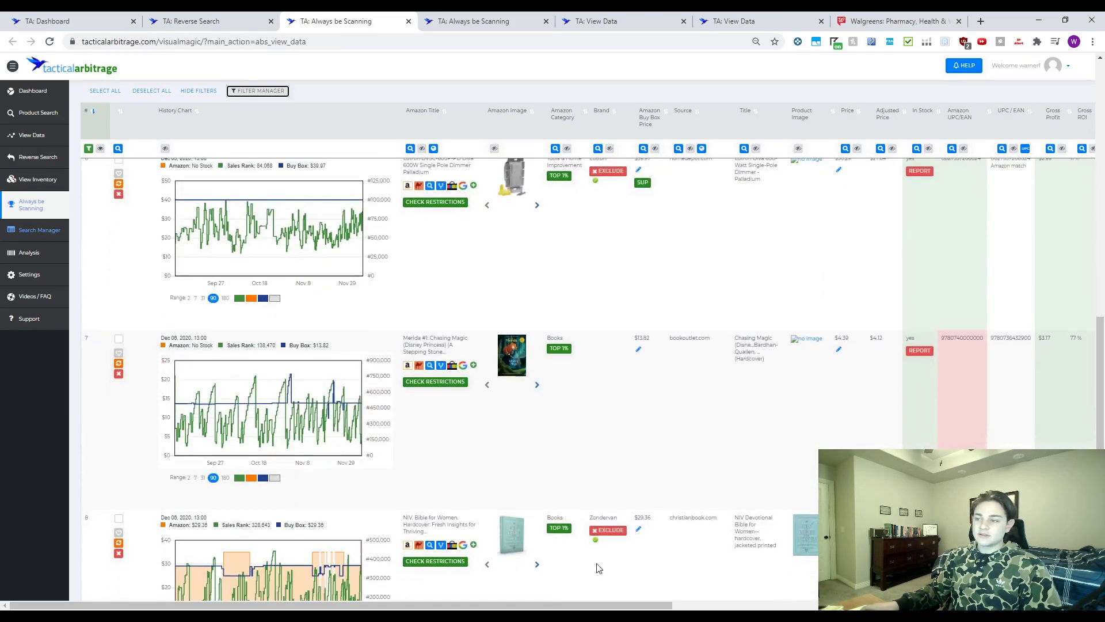
scroll(561, 500, "up", 18)
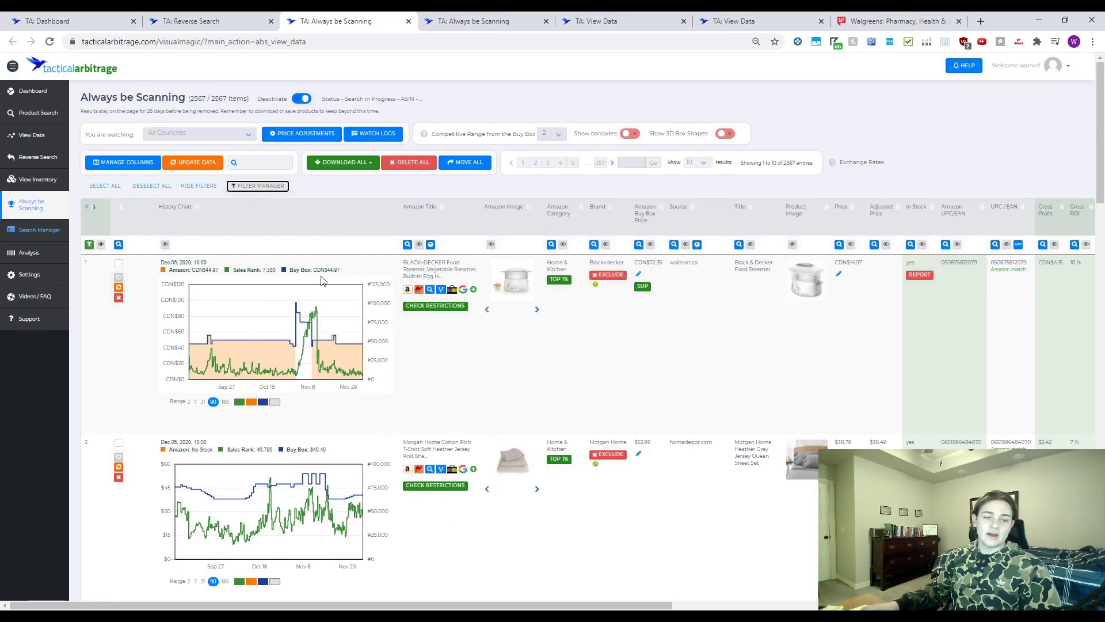
- Open the Search Manager and look through the queued product searches
left_click(28, 230)
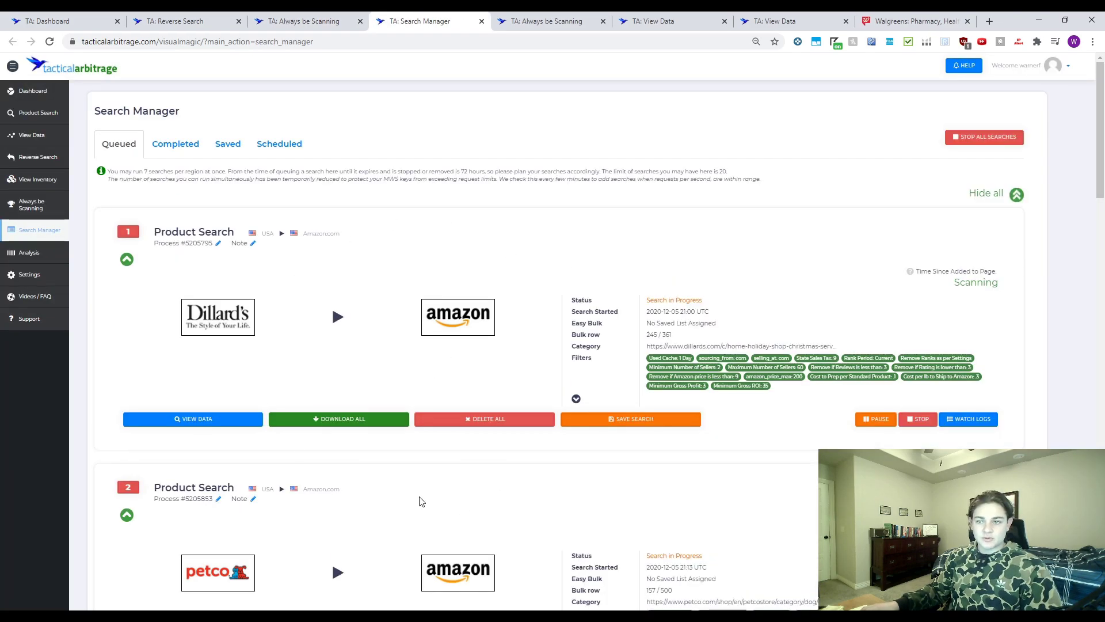
scroll(421, 501, "down", 8)
scroll(412, 432, "up", 8)
- Go to the Product Search page and expand the Source Price Adjustments filters
left_click(332, 19)
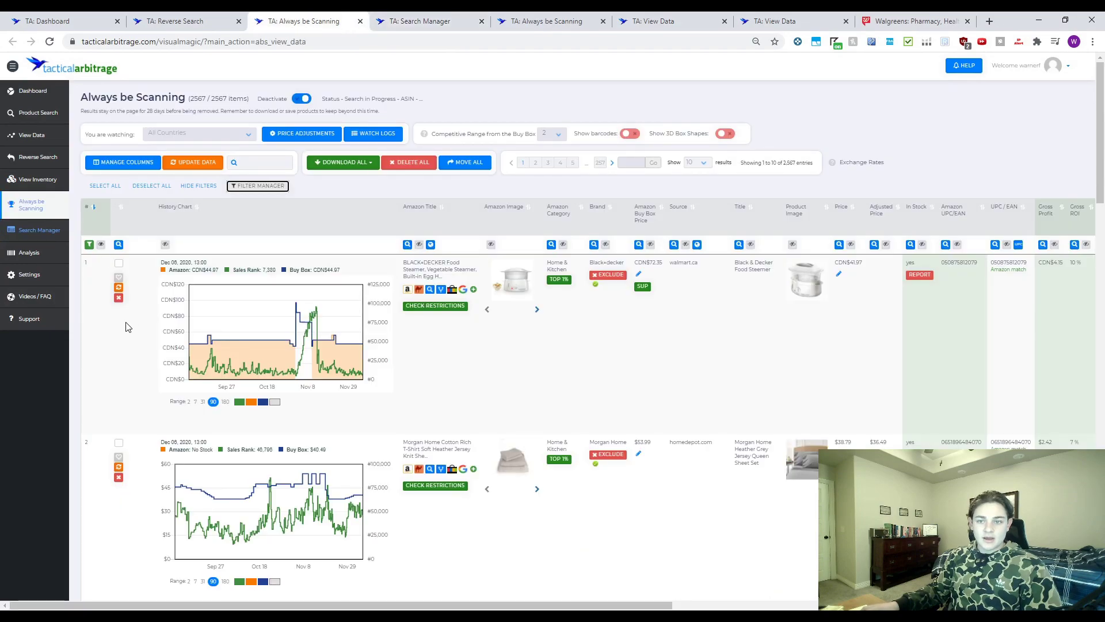
left_click(25, 115)
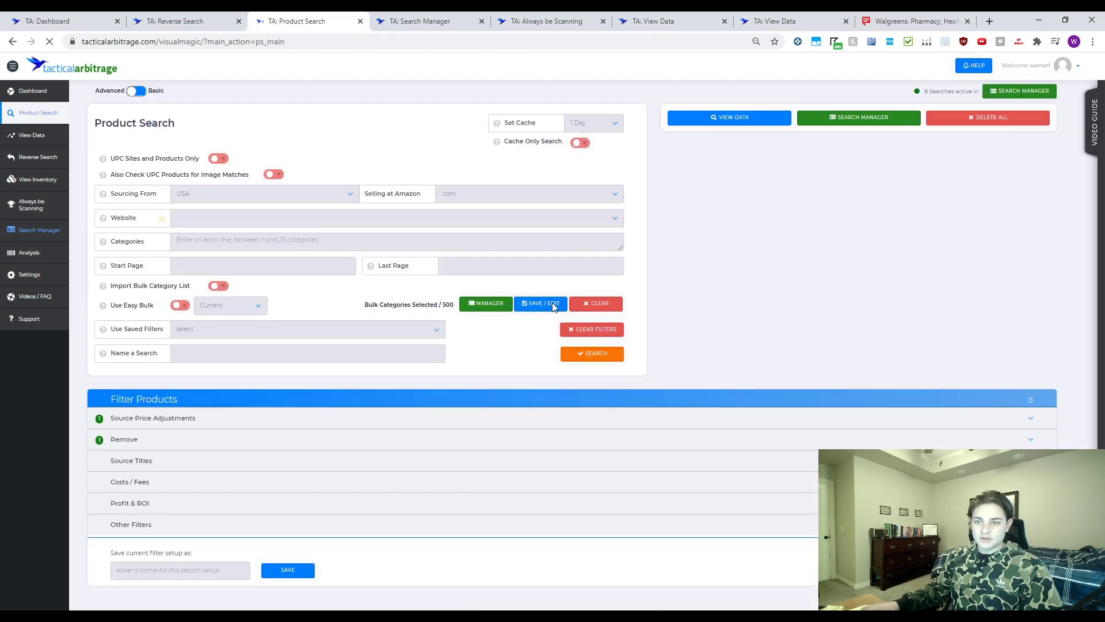
left_click(213, 224)
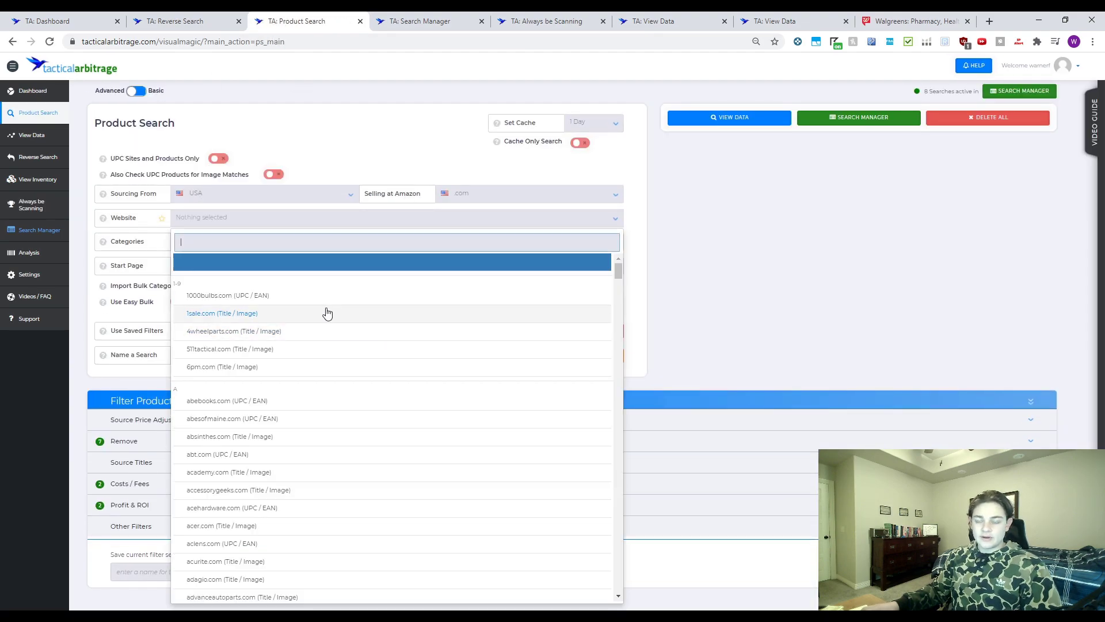
key("Escape")
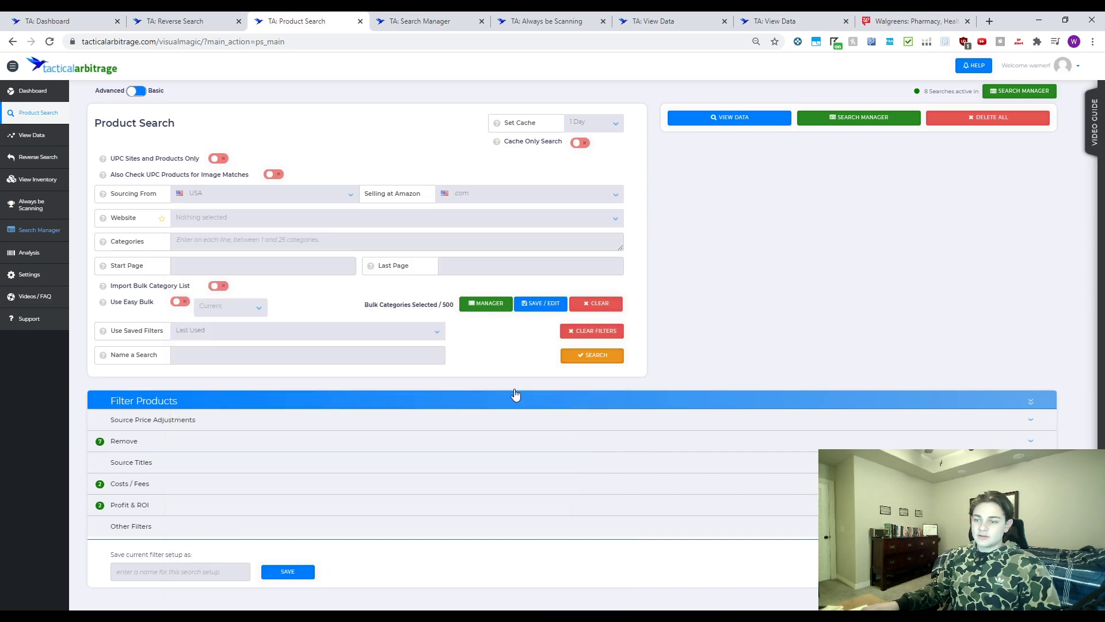
left_click(201, 424)
scroll(178, 455, "down", 2)
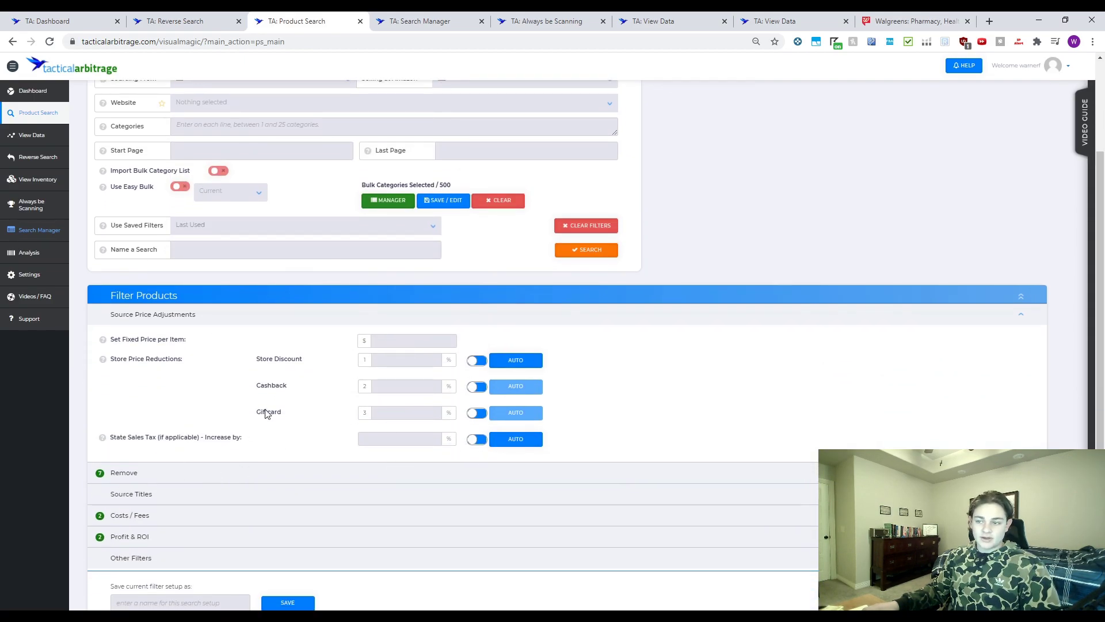
scroll(423, 408, "up", 2)
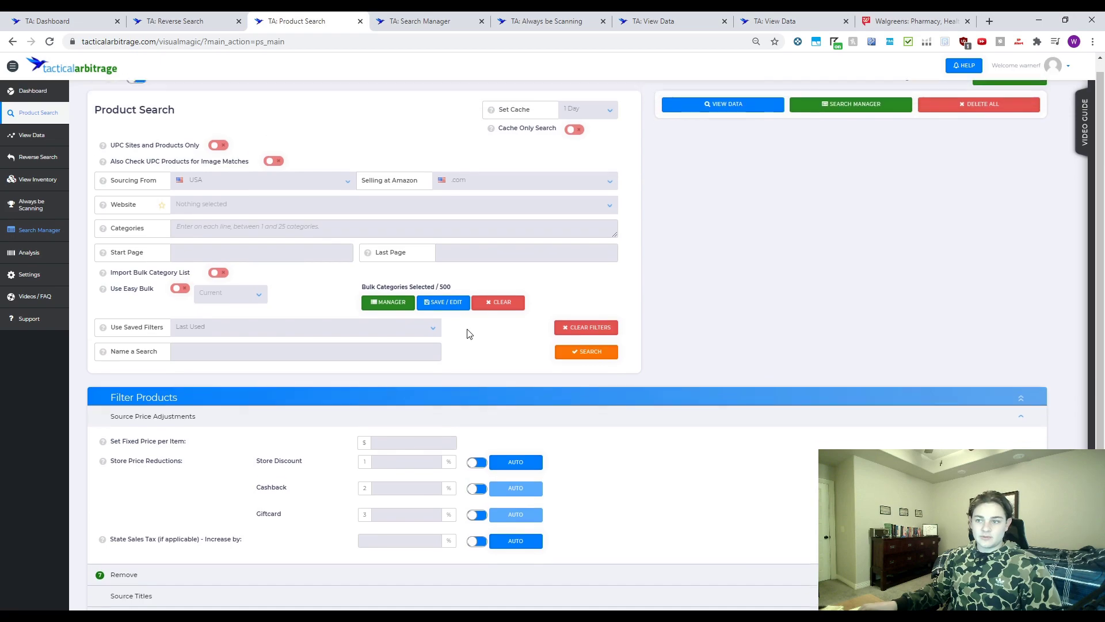
- Set the product search's source website to walgreens.com (UPC / EAN)
left_click(211, 224)
scroll(387, 464, "down", 4)
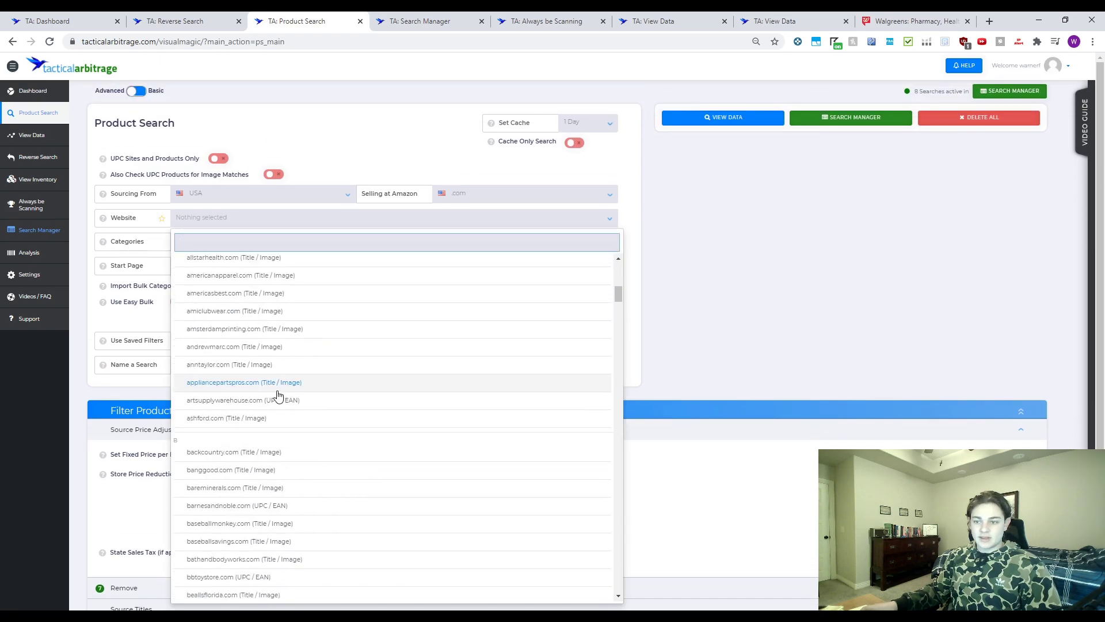
type("walg")
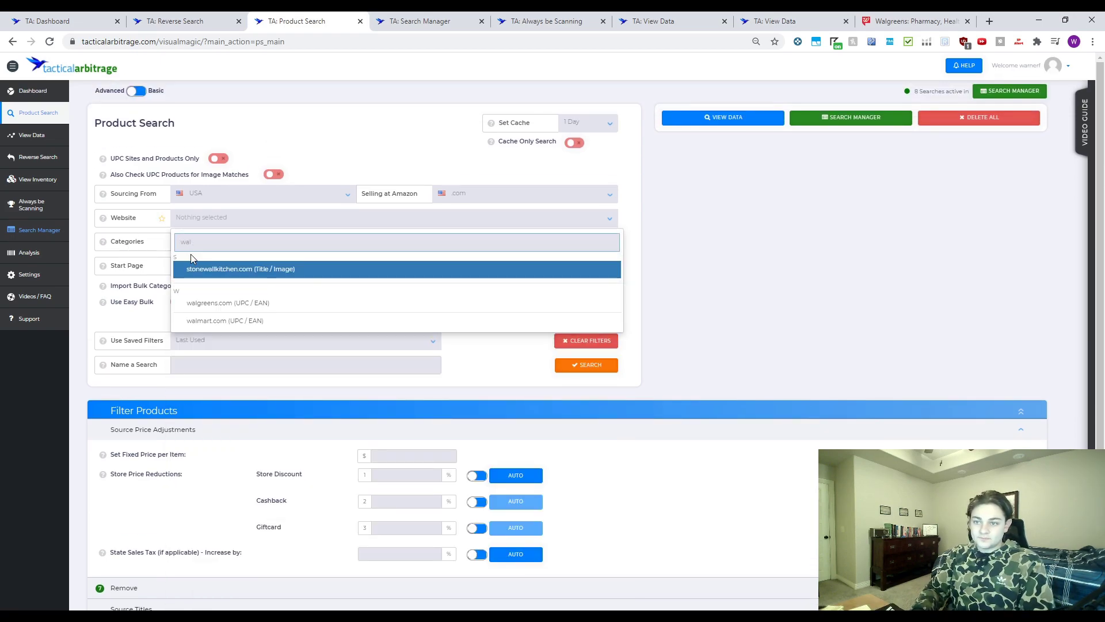
left_click(303, 269)
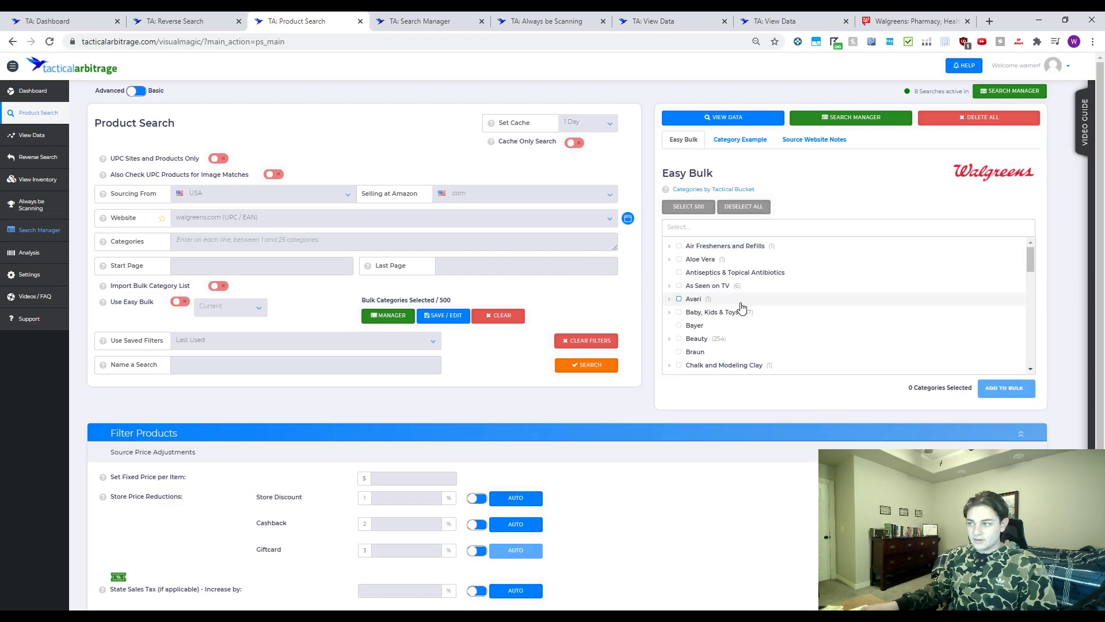
- Select 500 Walgreens categories in Easy Bulk and add them to the bulk list
left_click(699, 208)
scroll(742, 300, "down", 5)
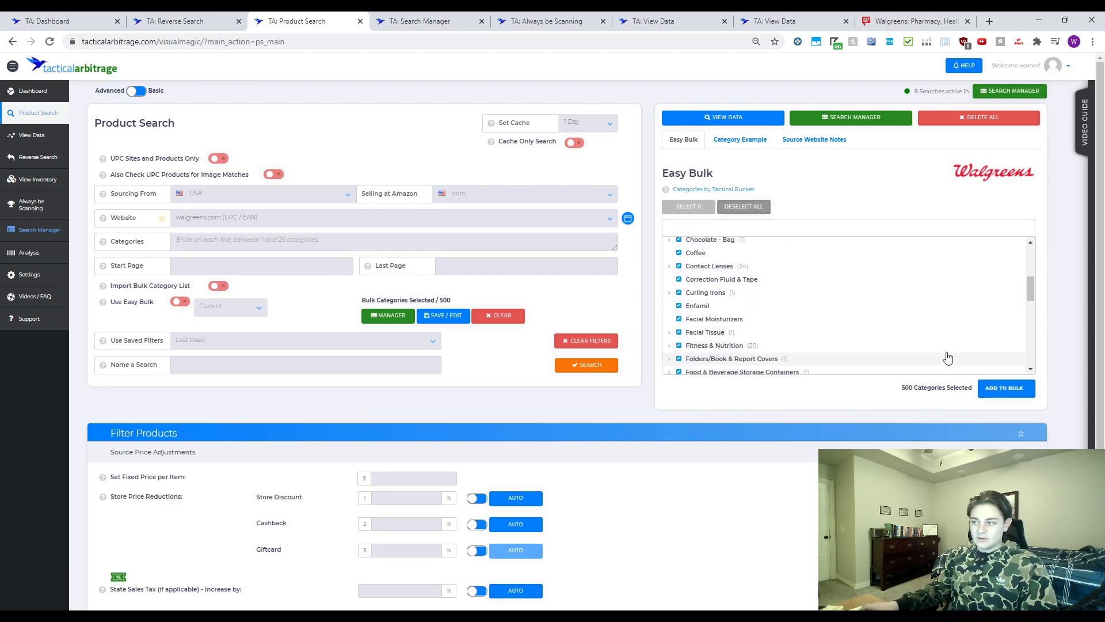
scroll(741, 320, "up", 5)
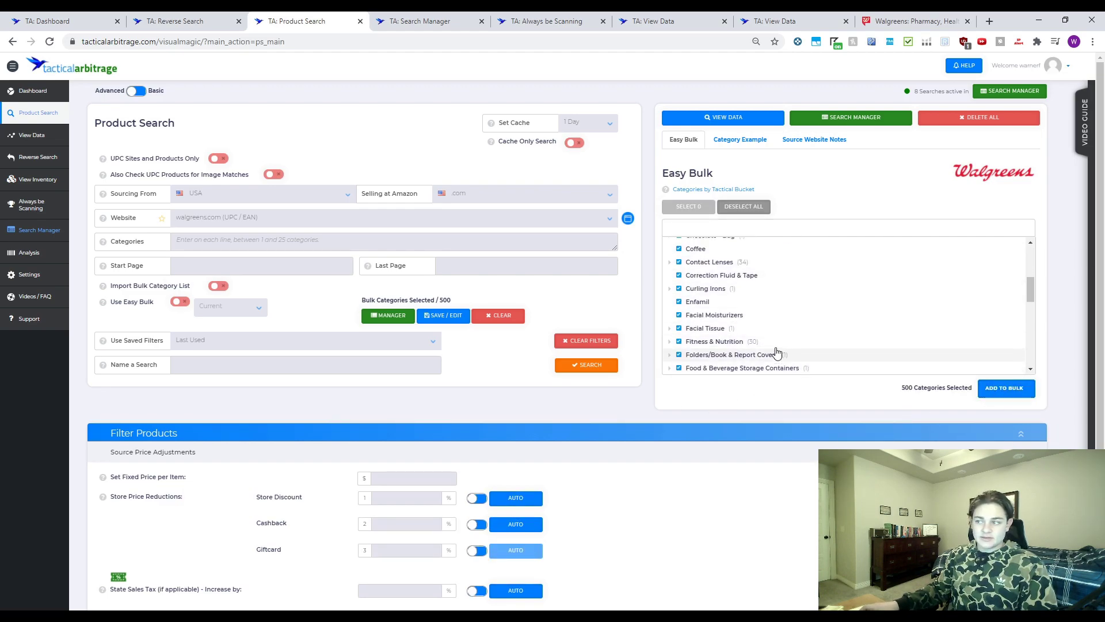
scroll(864, 397, "down", 2)
scroll(1070, 448, "up", 2)
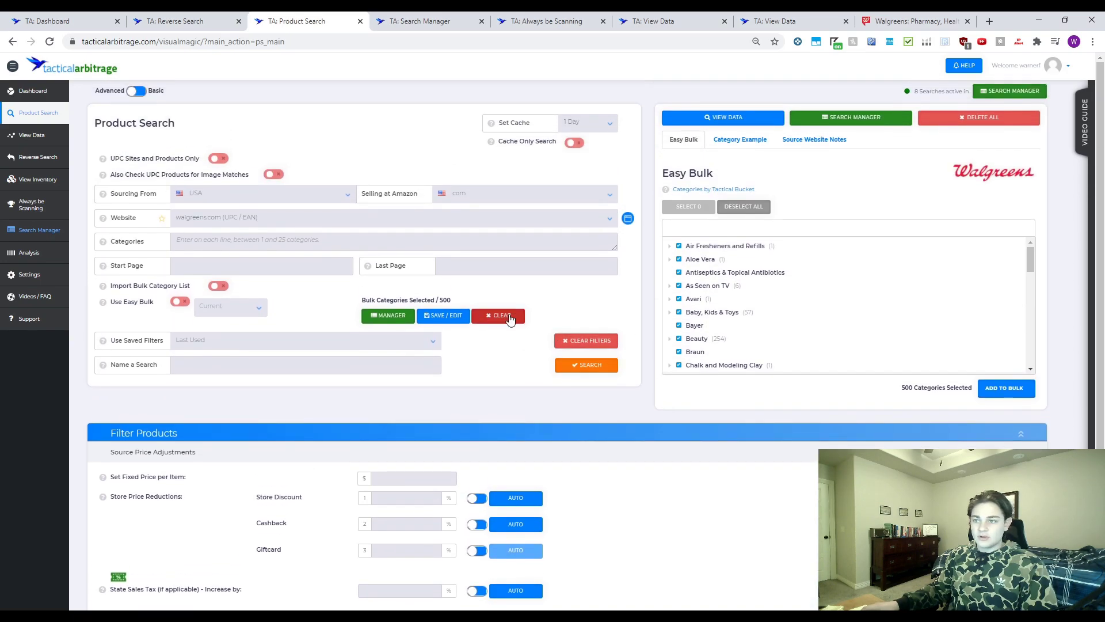
left_click(1005, 388)
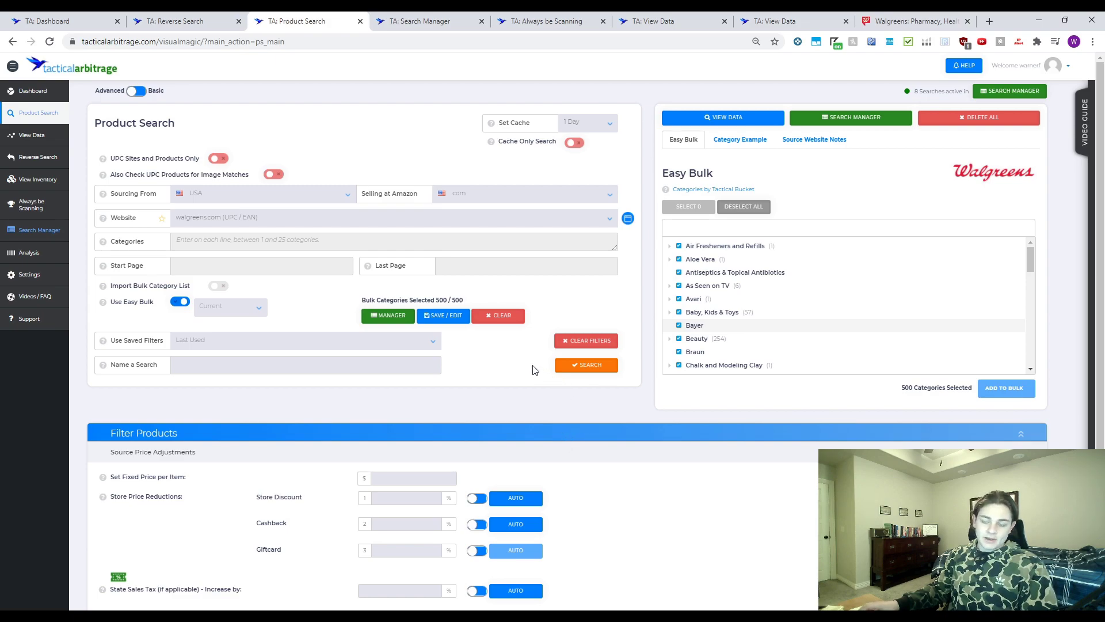
- Clear all categories from the bulk list
left_click(517, 318)
left_click(584, 350)
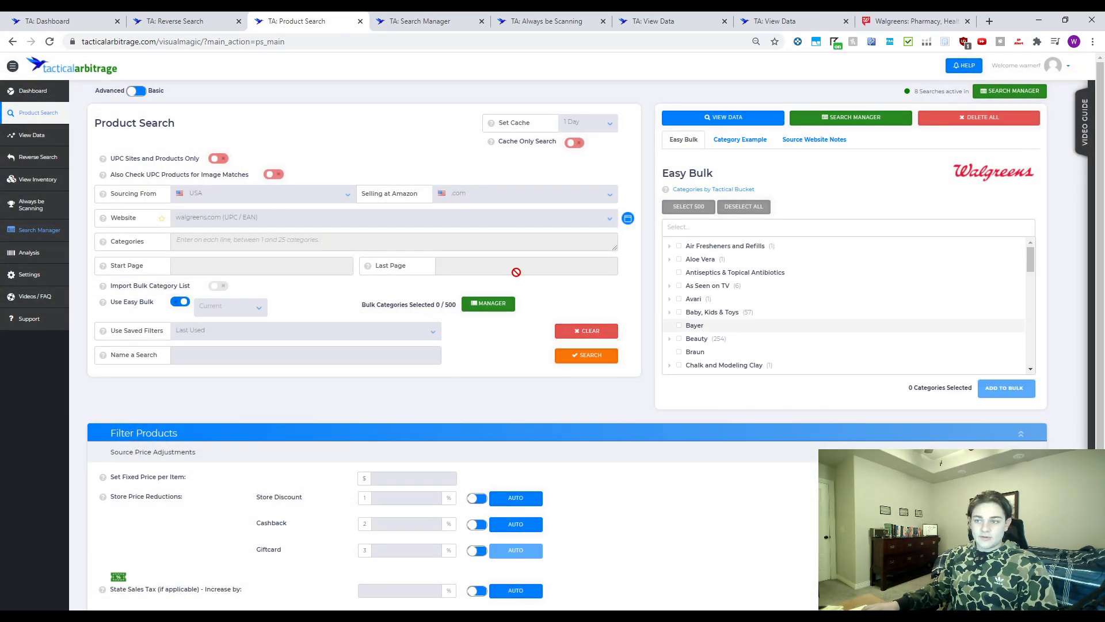
- Open the Walgreens store site from the website field and go to its extra 20% off beauty & personal care promotion
left_click(628, 221)
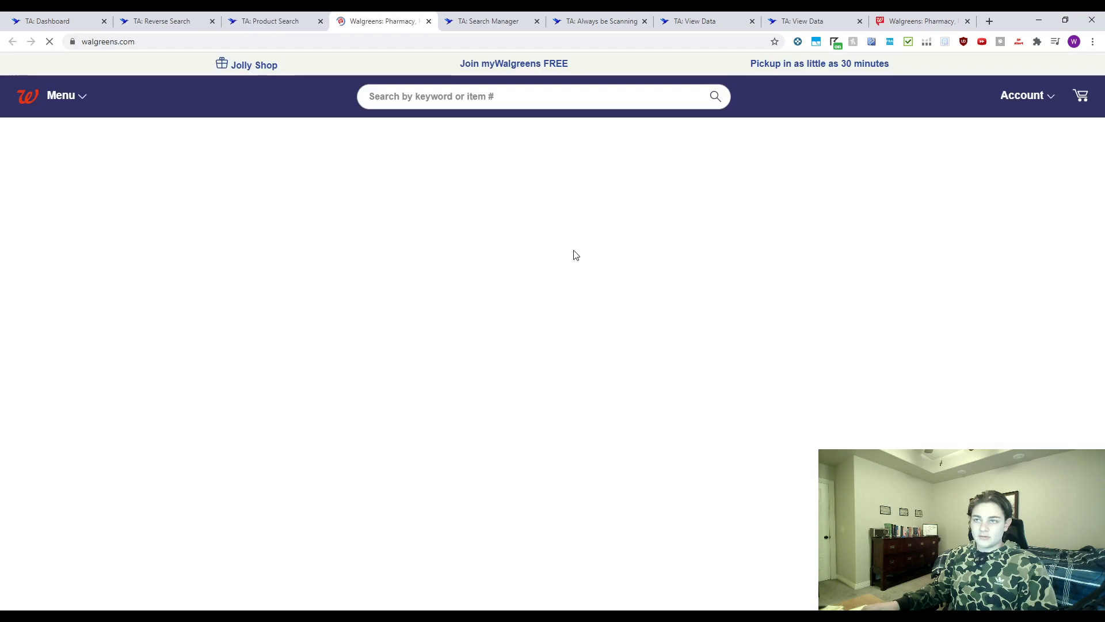
scroll(625, 403, "down", 5)
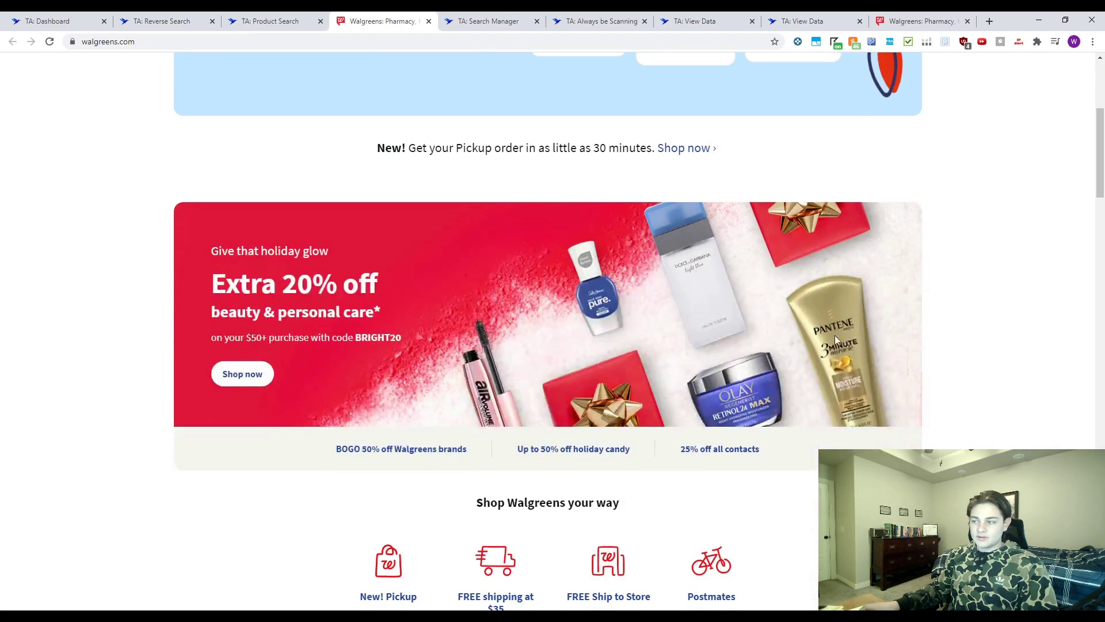
scroll(590, 347, "up", 5)
scroll(520, 289, "down", 3)
scroll(520, 289, "down", 2)
left_click_drag(203, 293, 448, 321)
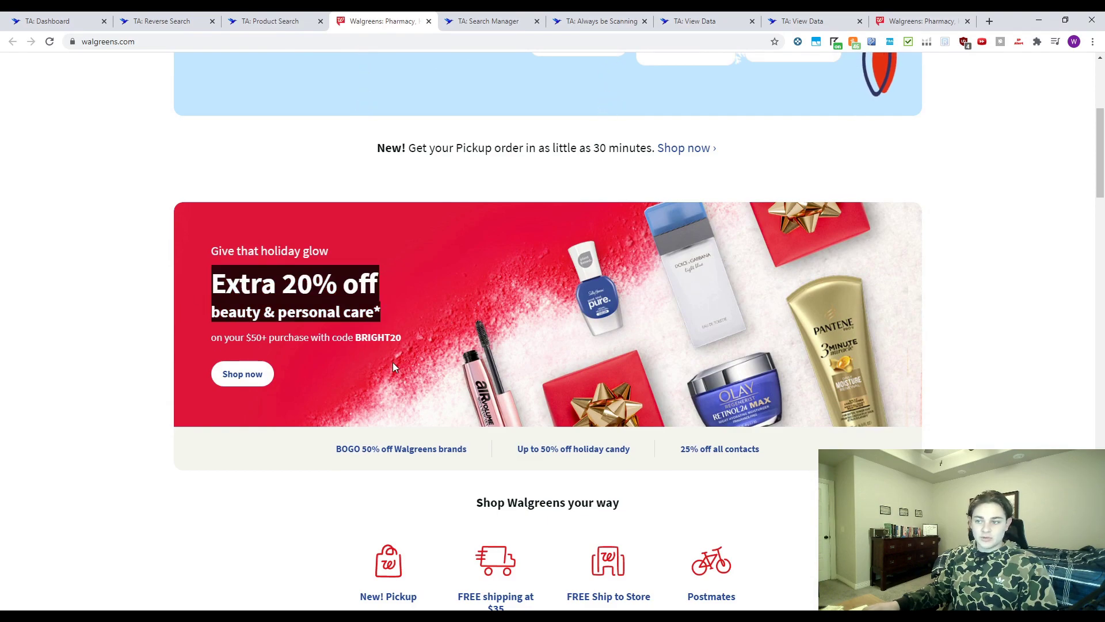
left_click(346, 371)
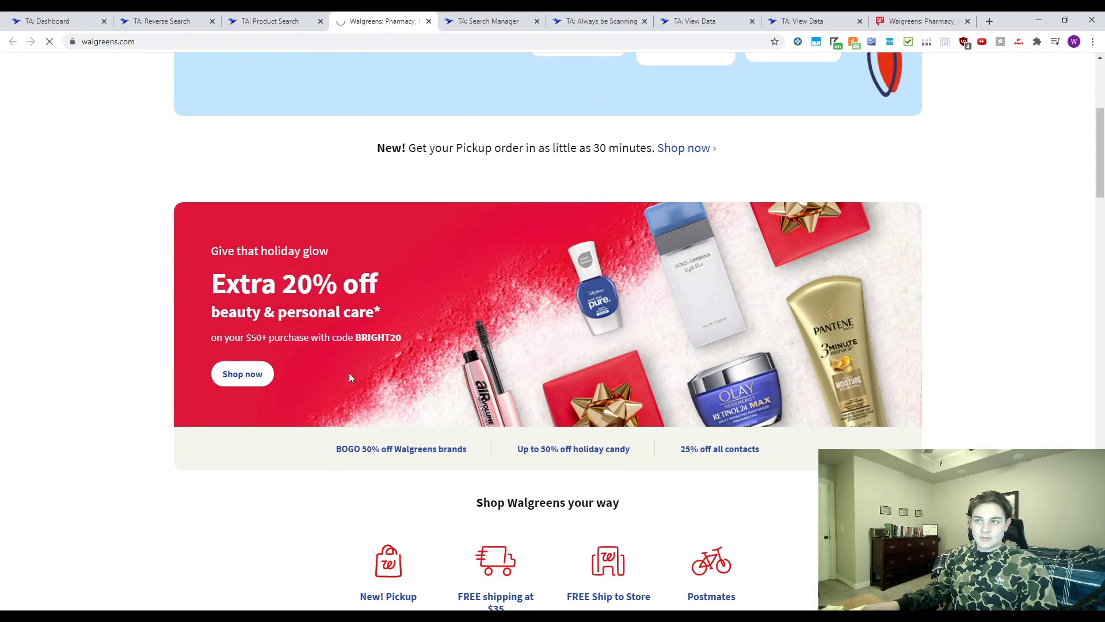
left_click(407, 388)
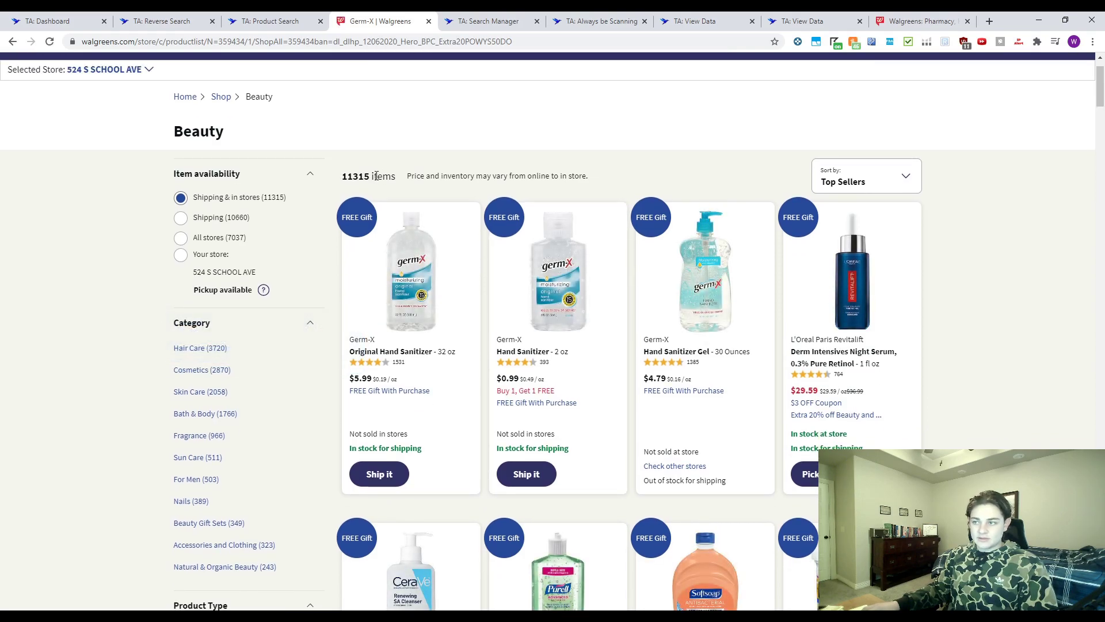
- Examine the product listing of the Walgreens beauty promotion, including its page count
scroll(376, 175, "down", 15)
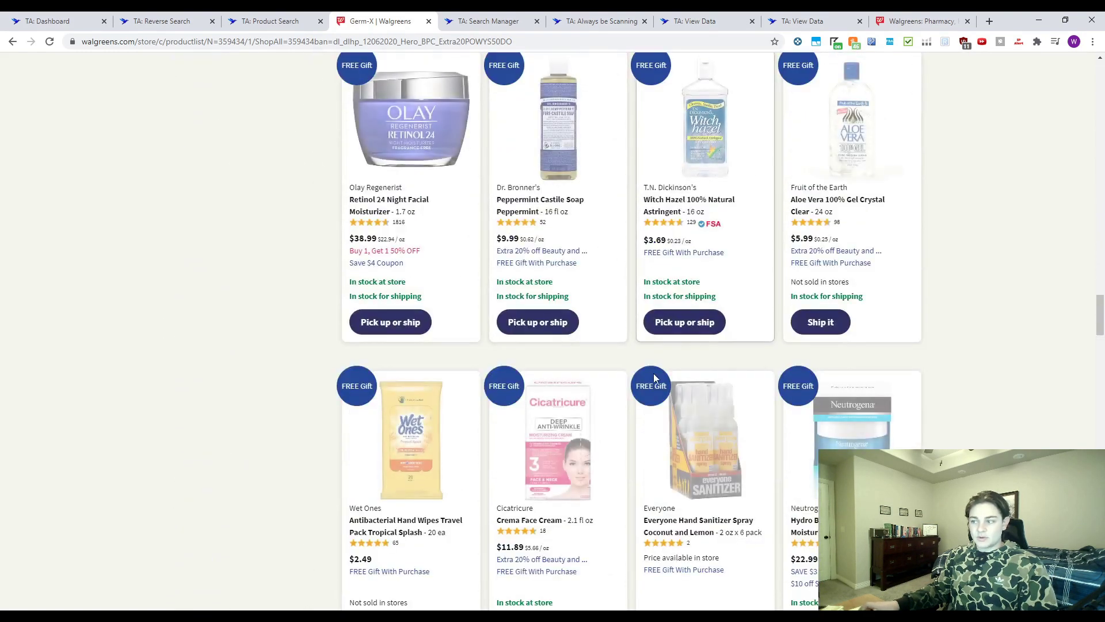
scroll(821, 343, "down", 20)
scroll(834, 323, "up", 10)
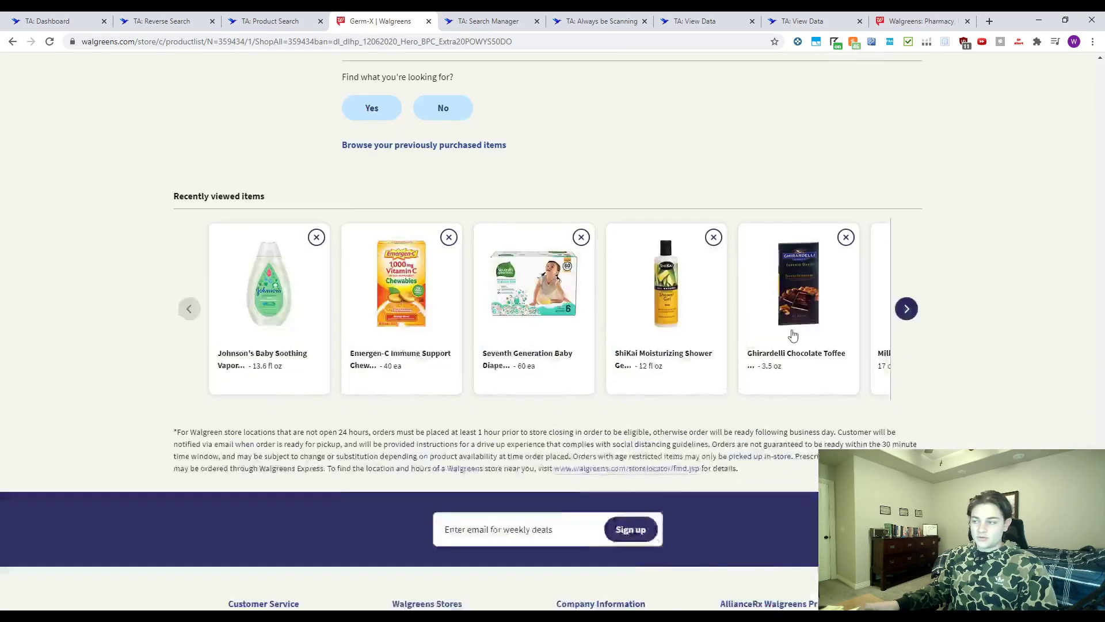
scroll(793, 335, "up", 10)
scroll(790, 329, "down", 10)
scroll(783, 325, "up", 2)
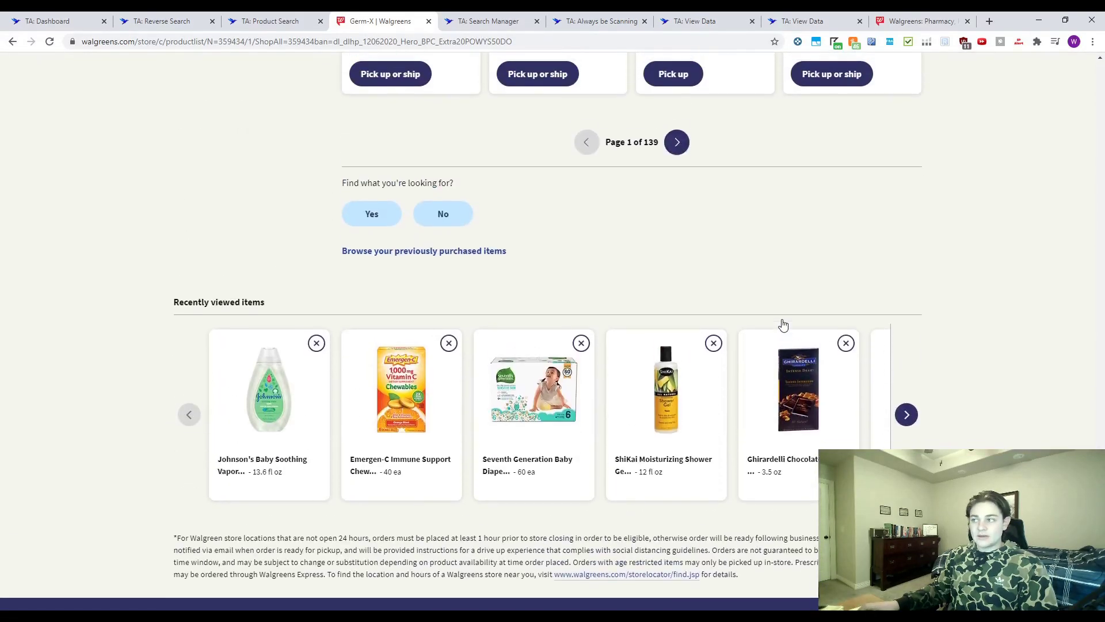
scroll(783, 325, "up", 3)
- Check the store price reduction settings in Product Search and return to the Walgreens beauty listing
left_click(295, 18)
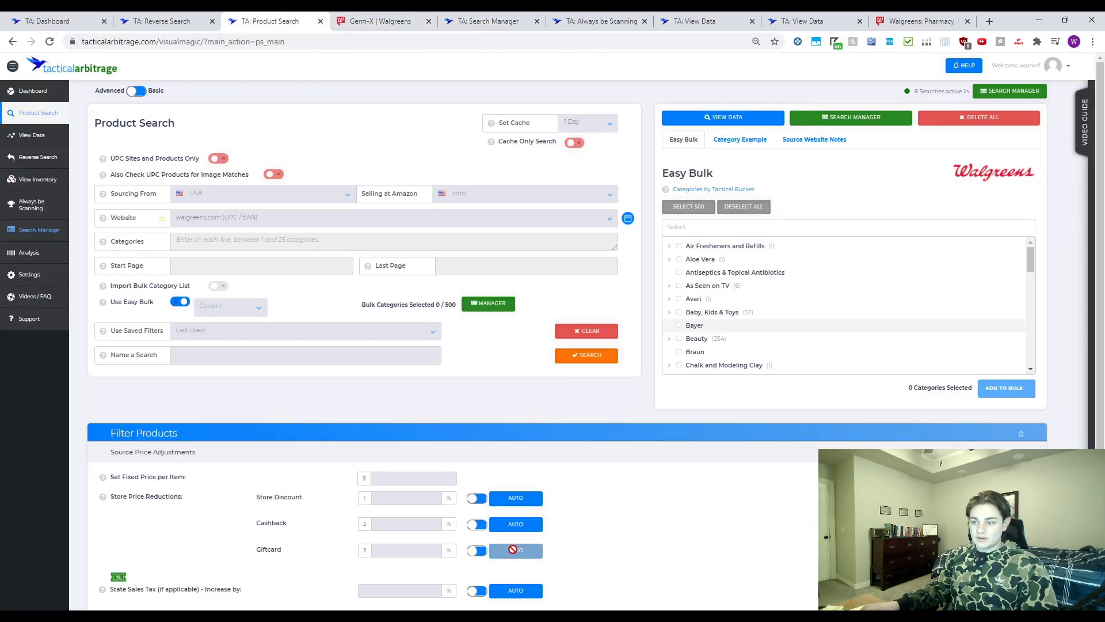
scroll(404, 494, "down", 2)
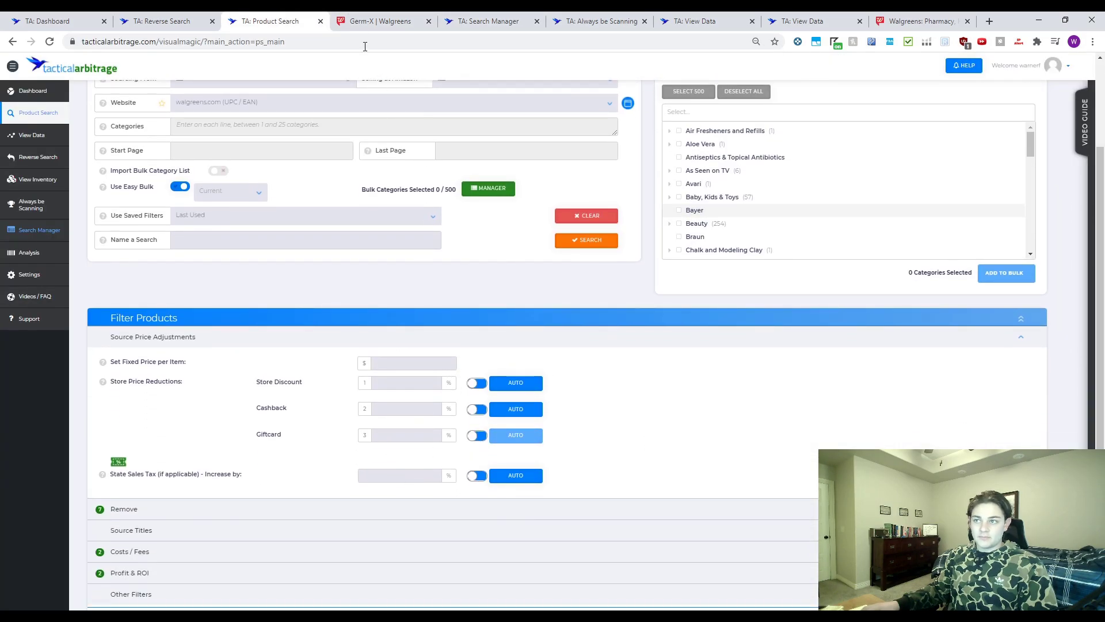
left_click(366, 22)
scroll(686, 402, "up", 20)
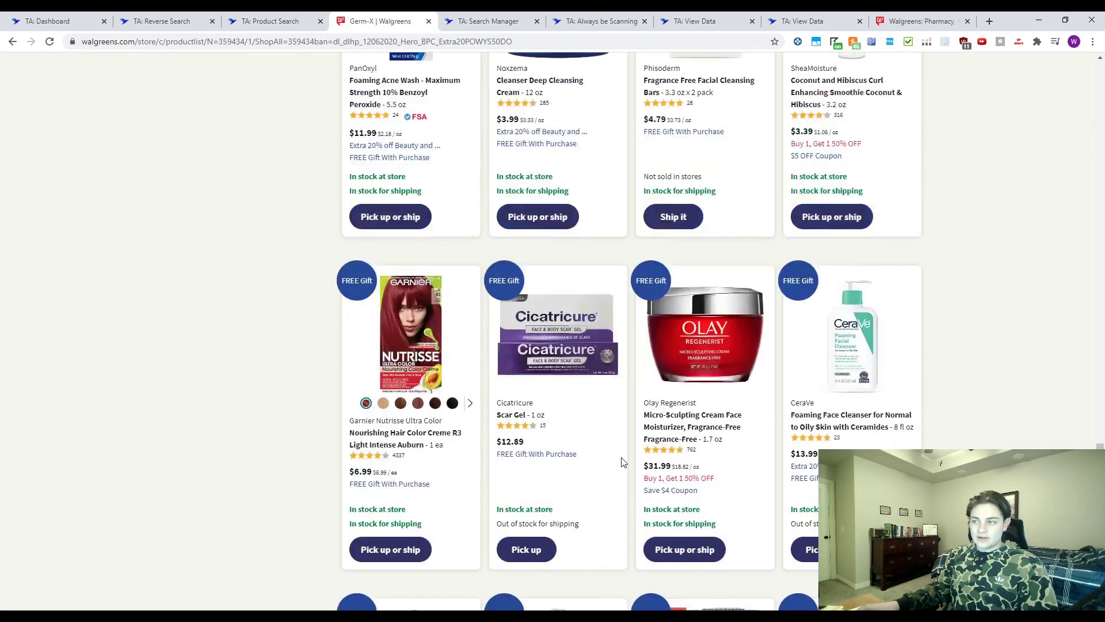
- Return to the start of the Walgreens Beauty listing and copy its page URL
scroll(678, 452, "down", 1)
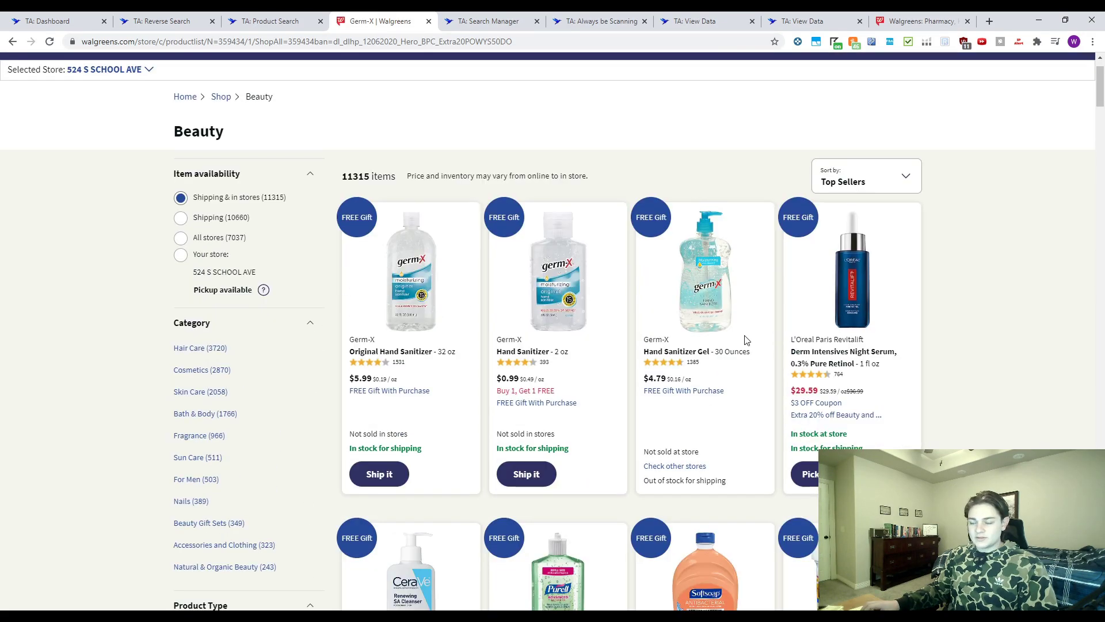
scroll(592, 441, "down", 6)
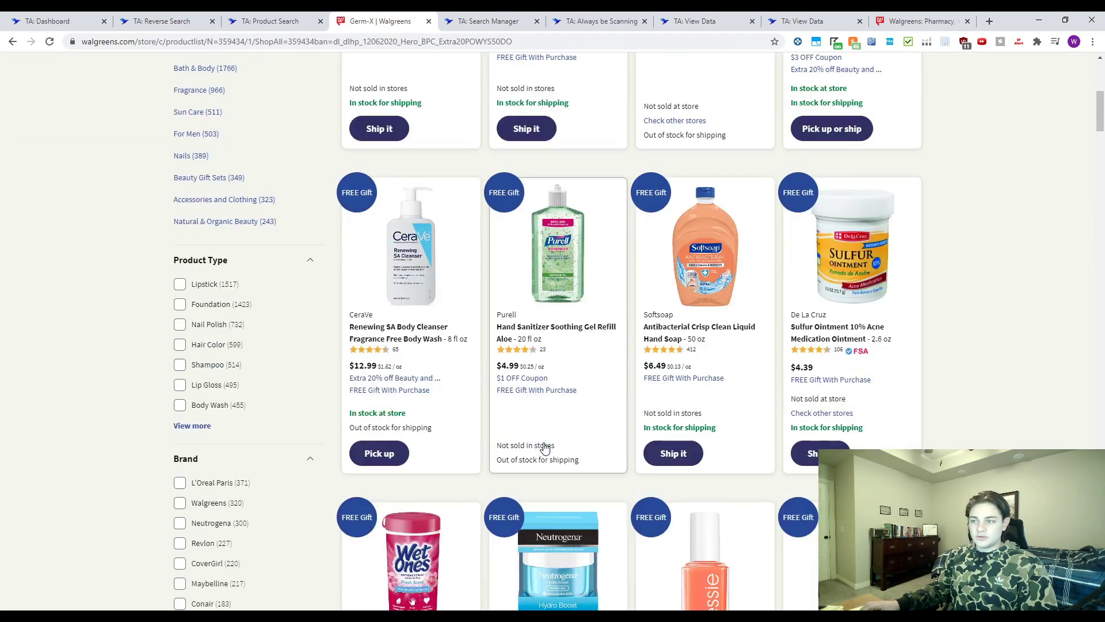
scroll(542, 446, "up", 7)
scroll(449, 403, "down", 7)
scroll(452, 361, "up", 7)
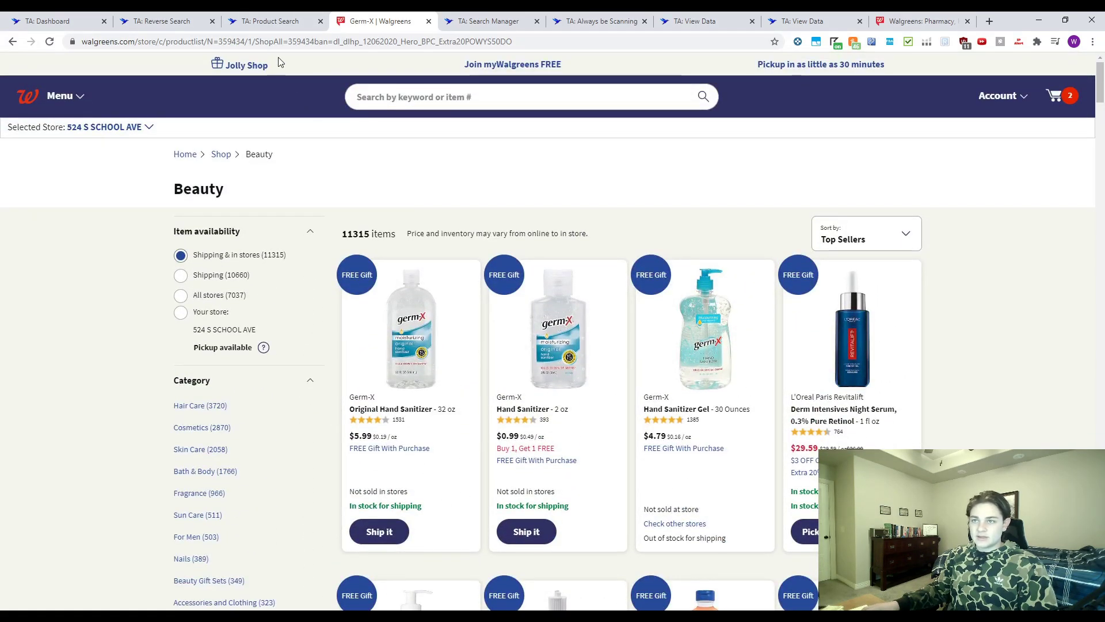
left_click(283, 41)
key("ctrl+c")
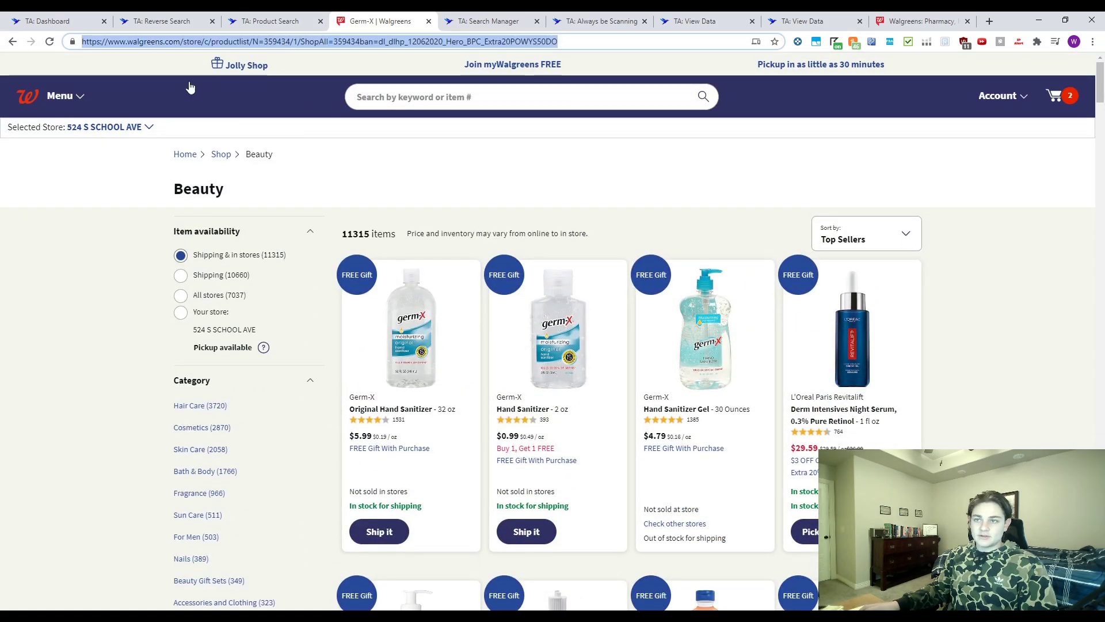
- Check the page count at the end of the Walgreens Beauty listing and return to the Tactical Arbitrage Product Search
scroll(588, 411, "down", 12)
scroll(588, 411, "down", 20)
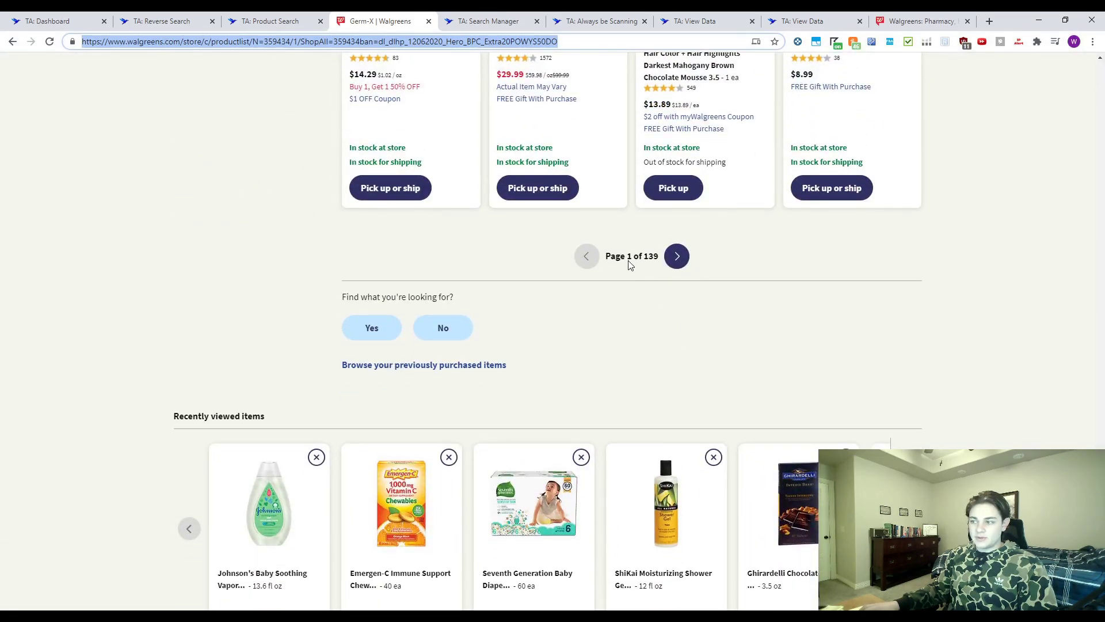
key("ctrl+shift+Tab")
key("ctrl+shift+Tab")
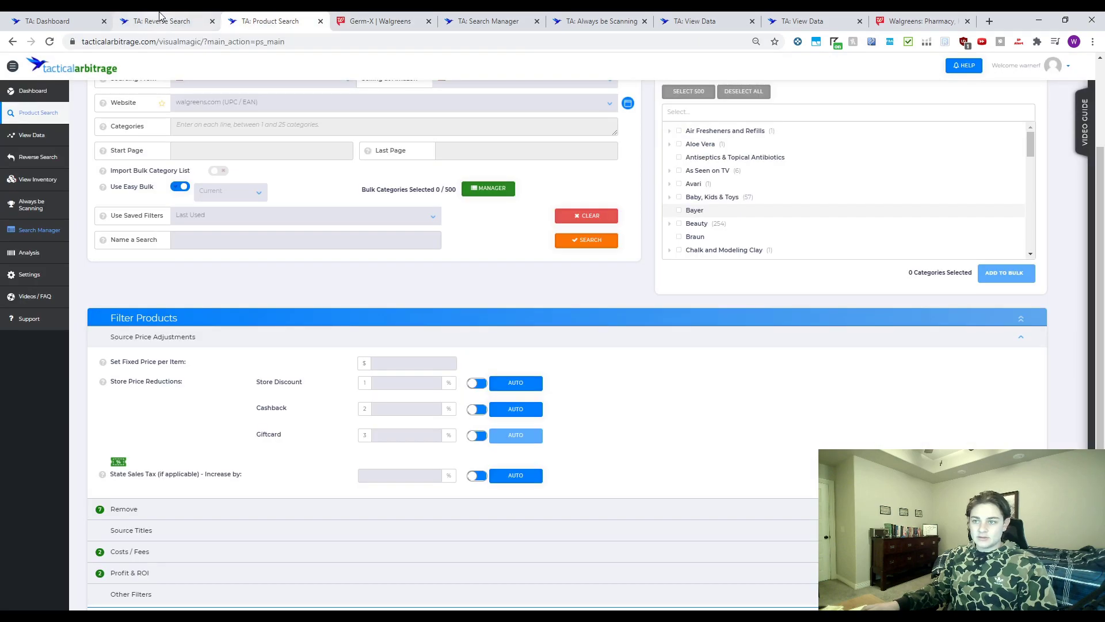
key("ctrl+Tab")
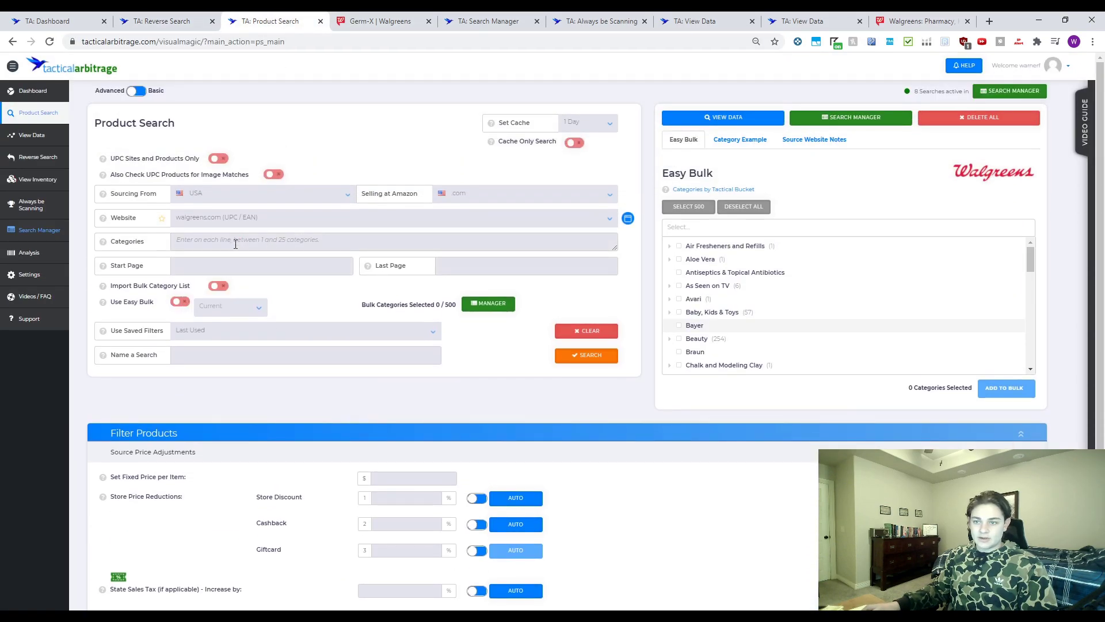
- With Easy Bulk off, paste the Walgreens listing URL as the category and set the page range from 1 to 139
left_click(235, 244)
key("ctrl+v")
left_click(242, 302)
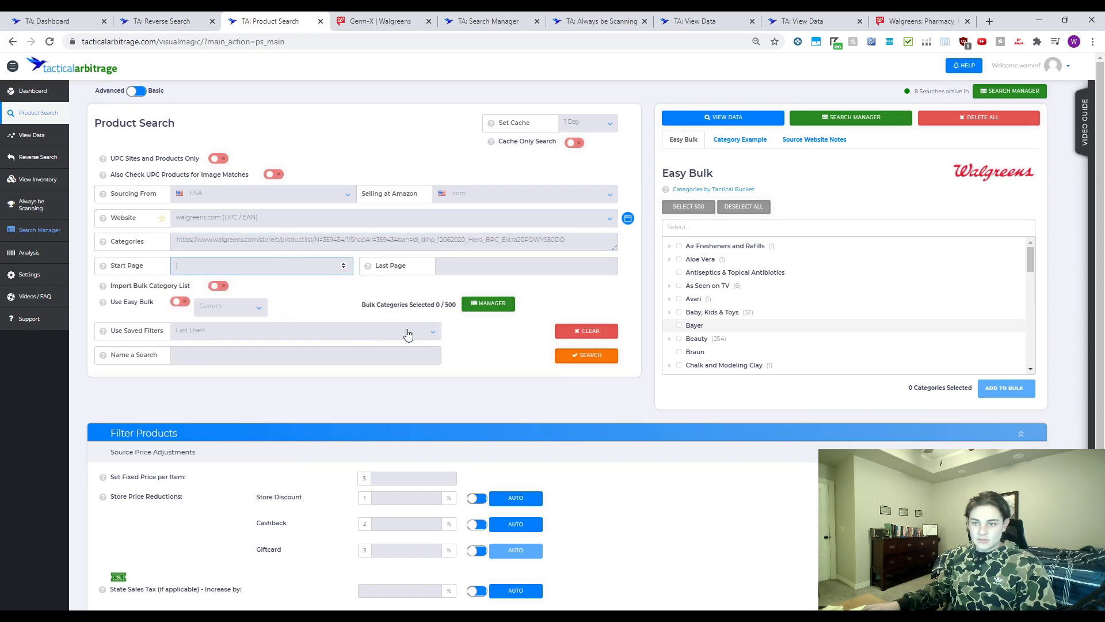
key("Tab")
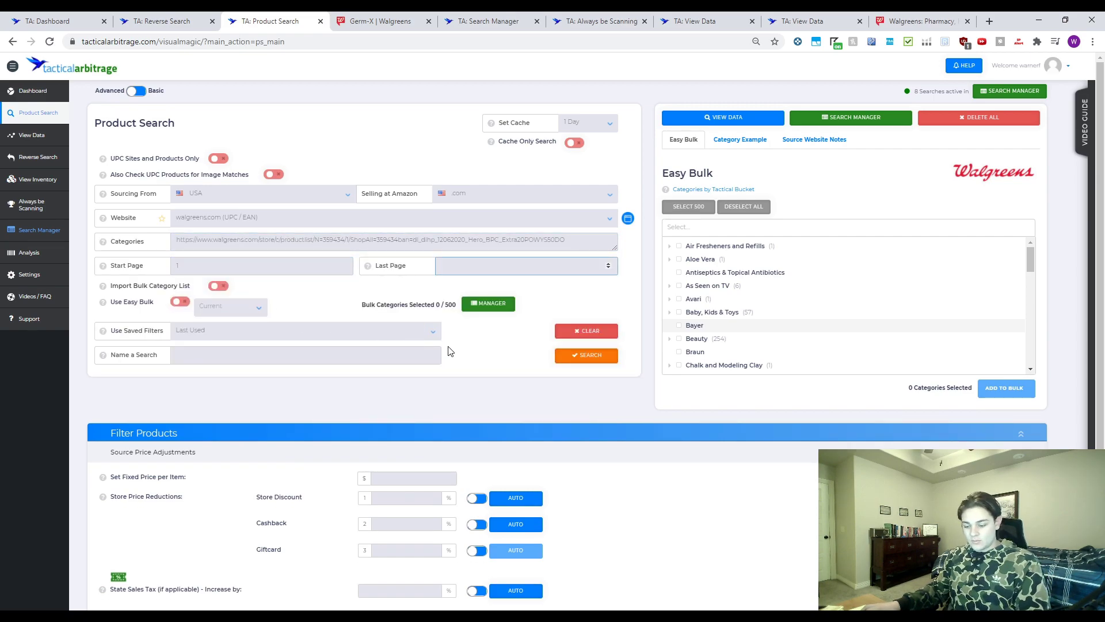
- Look up the Walgreens cash back rates and terms on Rakuten in a new browser tab
scroll(348, 456, "down", 1)
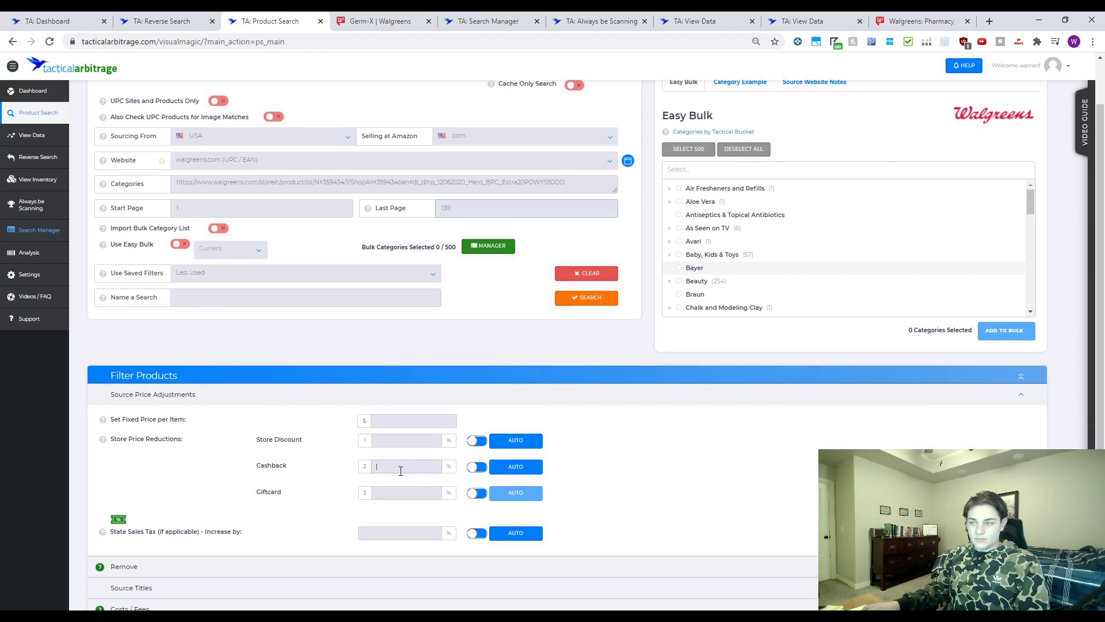
key("ctrl+Tab")
scroll(820, 319, "up", 10)
scroll(652, 375, "up", 15)
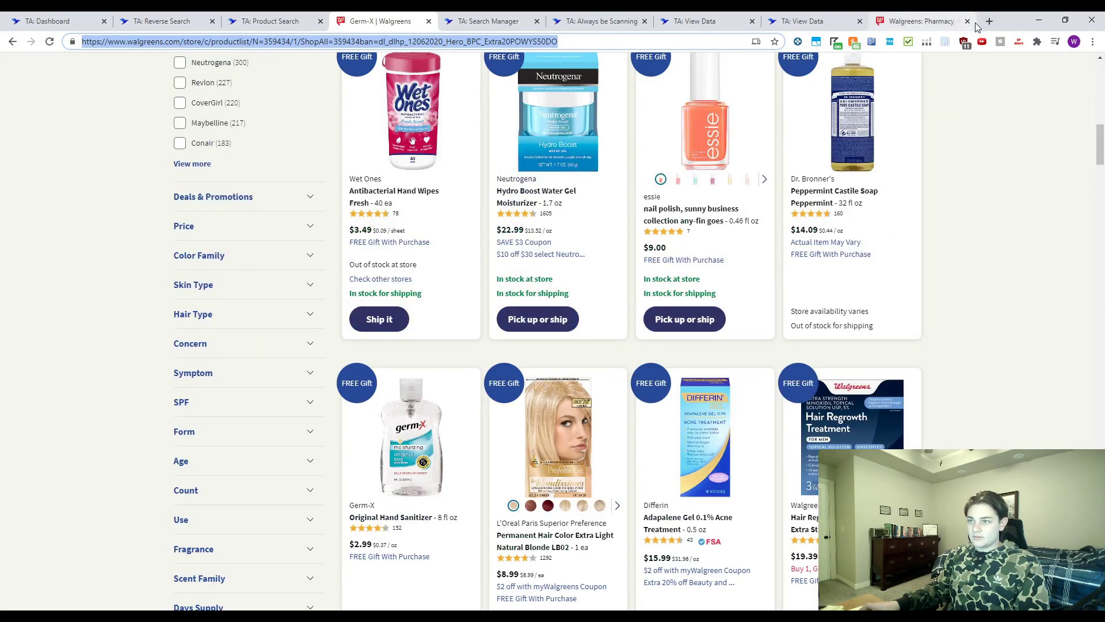
left_click(977, 27)
left_click(990, 20)
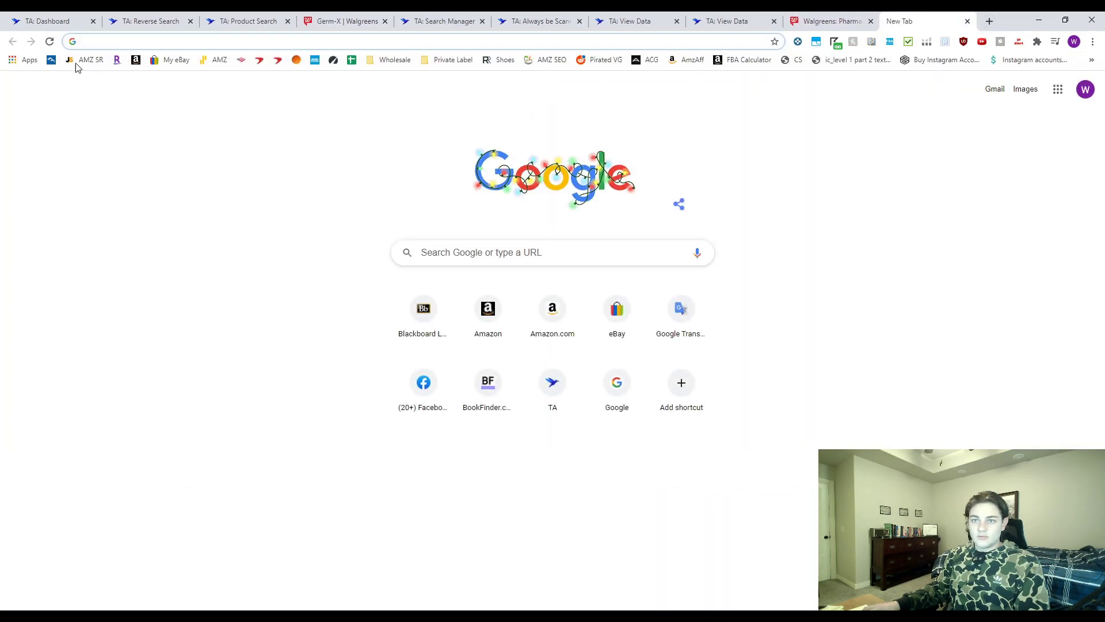
left_click(117, 60)
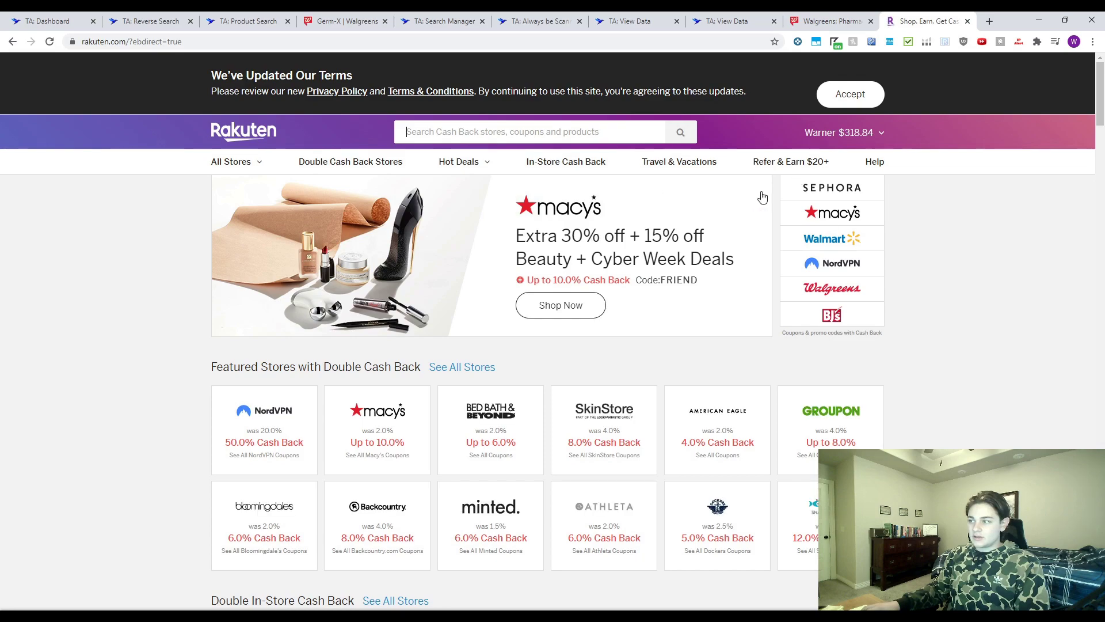
left_click(836, 290)
scroll(650, 430, "down", 1)
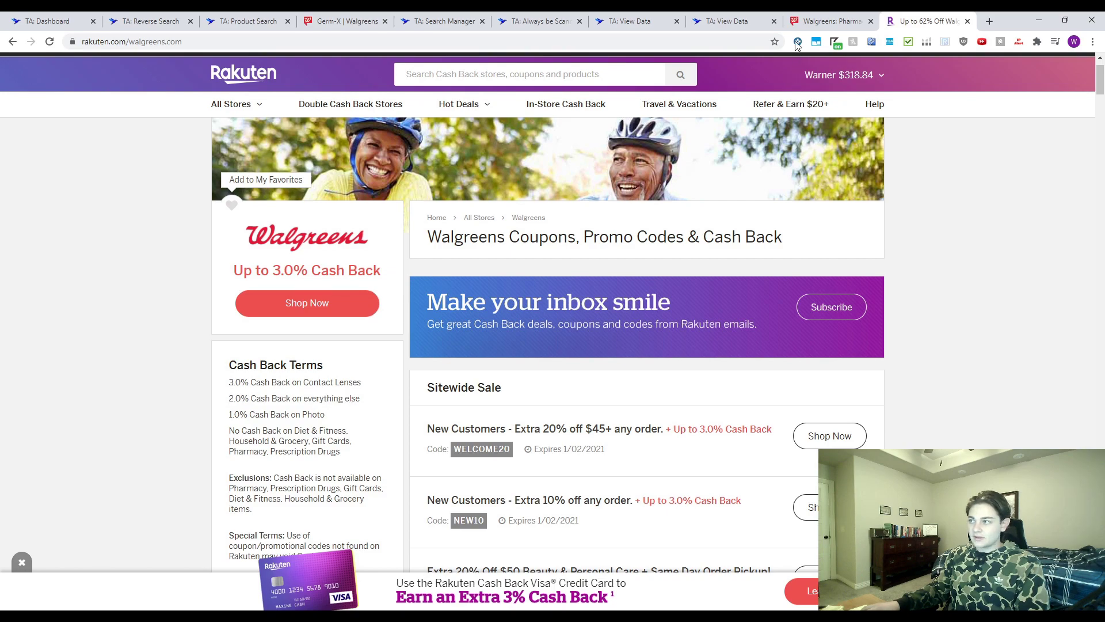
- Back in Product Search, set the store discount to 20%, cashback to 2% and state sales tax to 9%
left_click(238, 21)
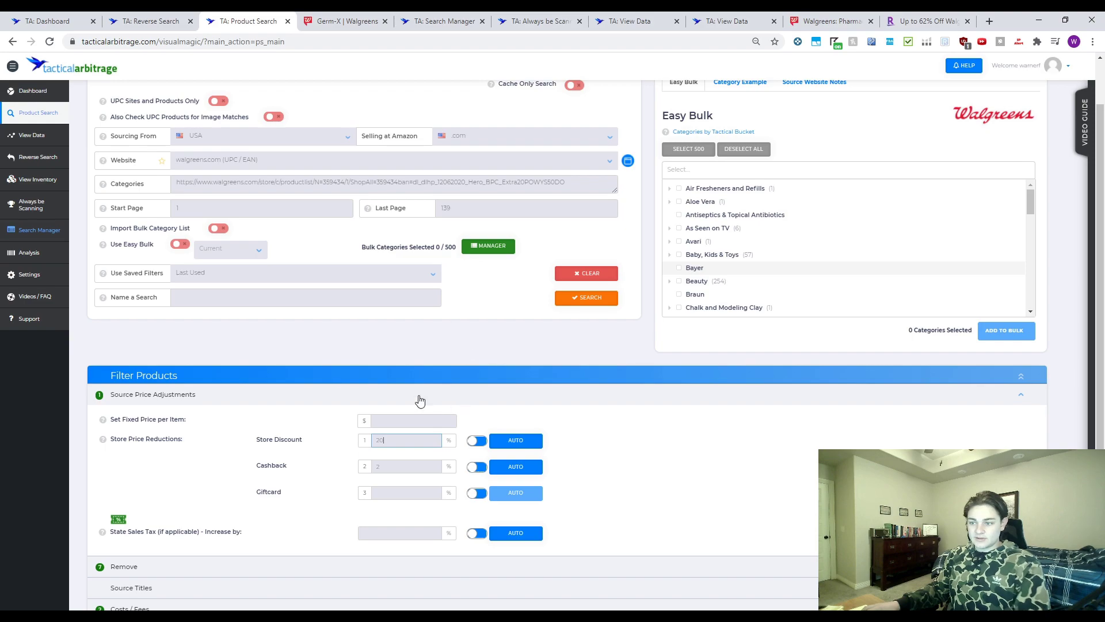
left_click(429, 535)
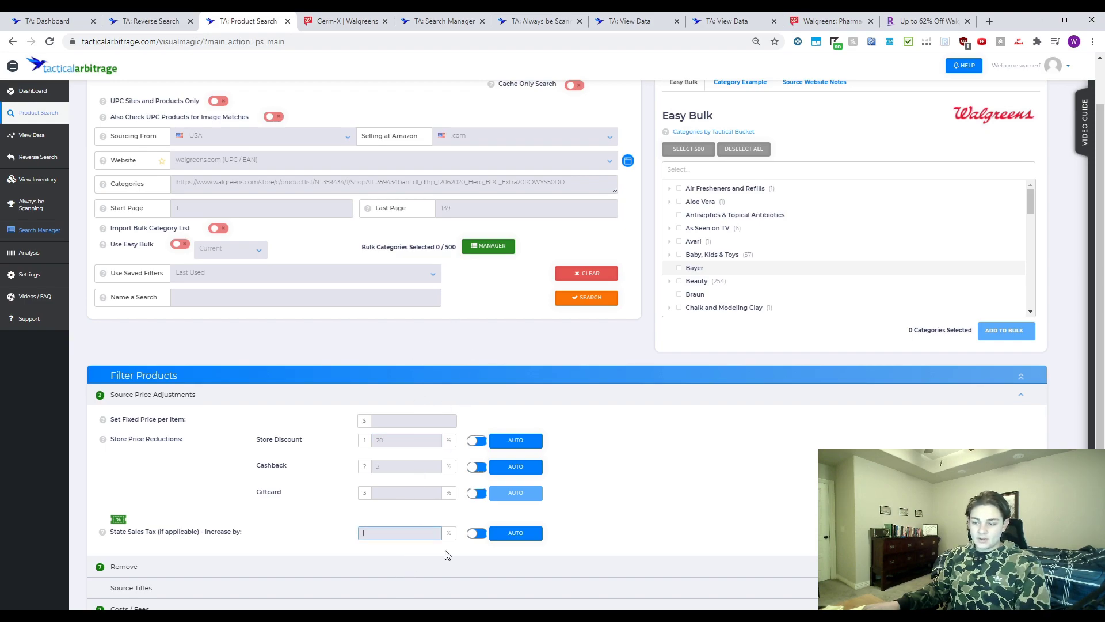
scroll(576, 518, "down", 1)
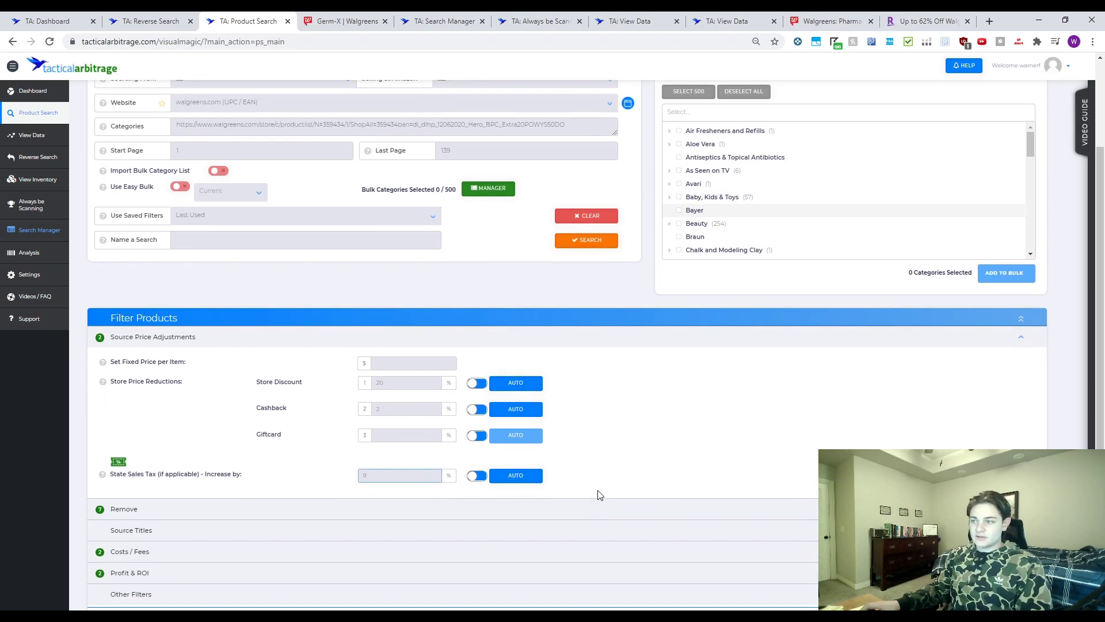
- Run the Walgreens product search and review its progress details
scroll(684, 426, "down", 1)
scroll(716, 413, "up", 1)
scroll(696, 488, "down", 1)
scroll(437, 291, "up", 3)
scroll(437, 291, "down", 3)
key("Tab")
scroll(760, 423, "up", 3)
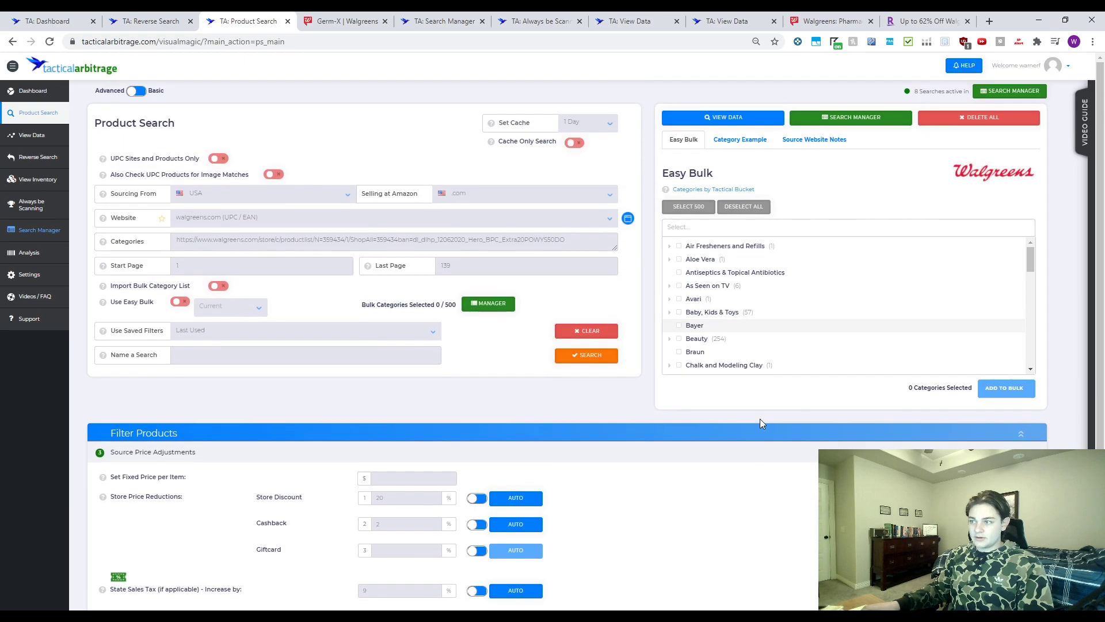
key("Return")
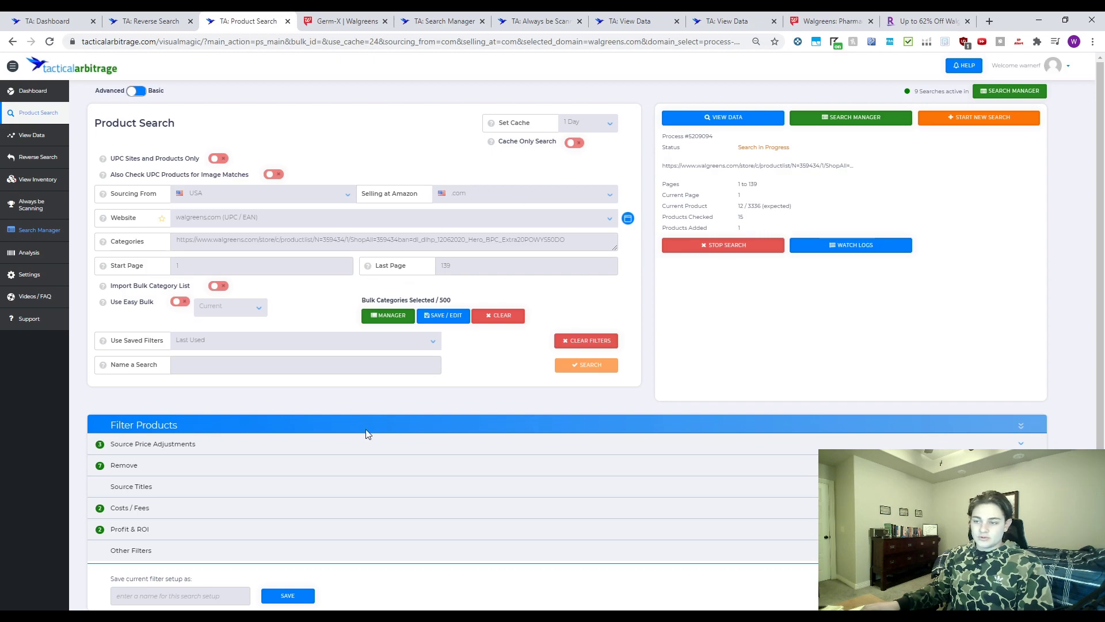
scroll(379, 432, "down", 1)
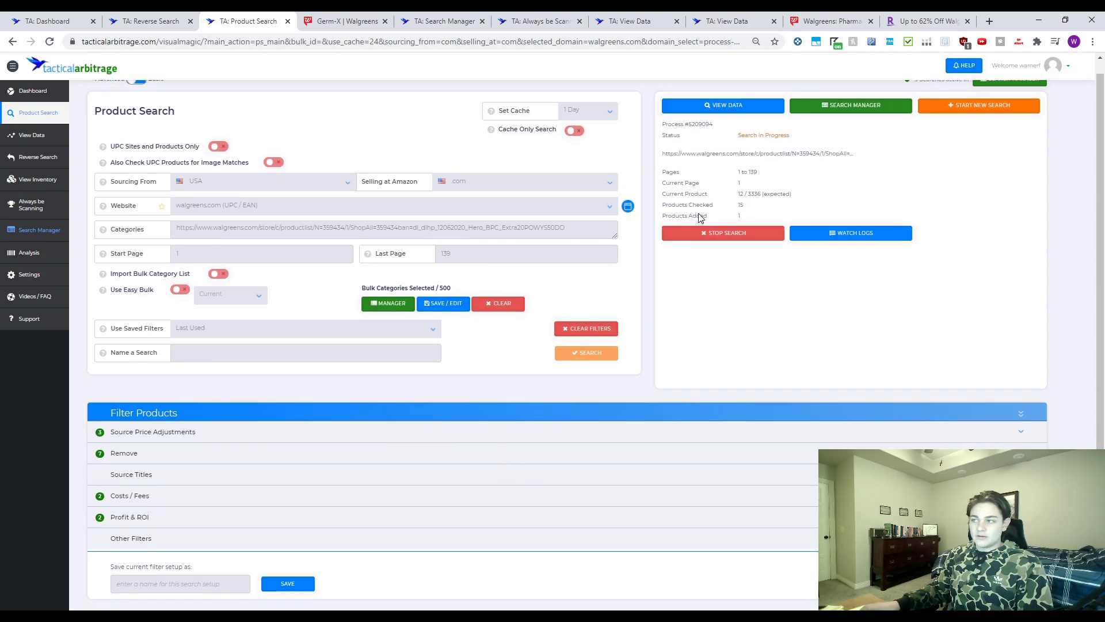
scroll(748, 247, "up", 1)
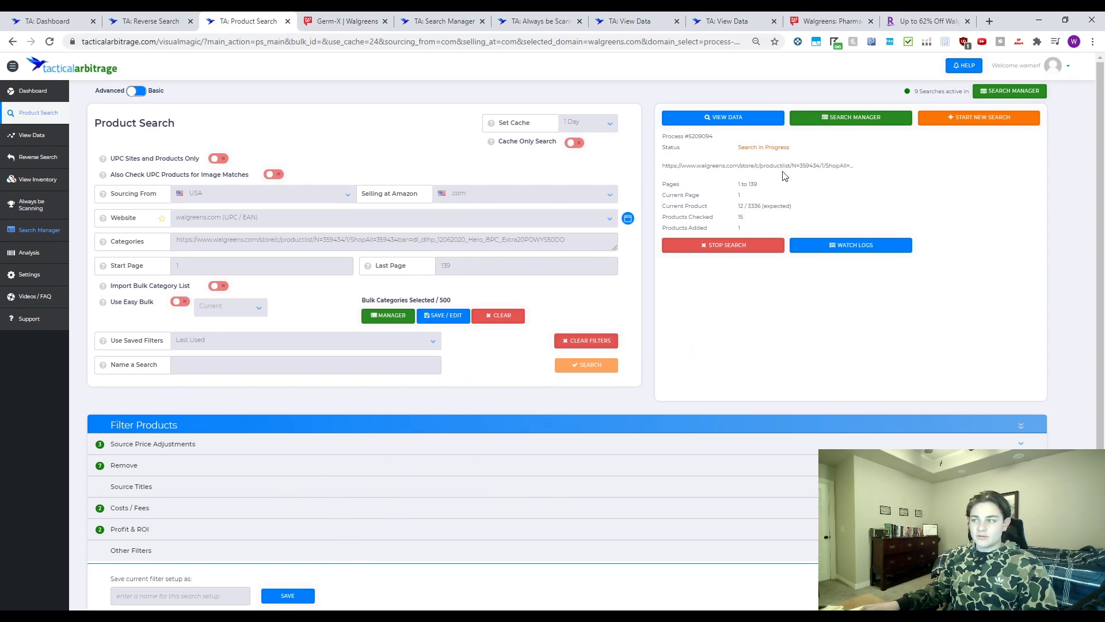
- Start a new product search with walmart.com as the source website
left_click(944, 122)
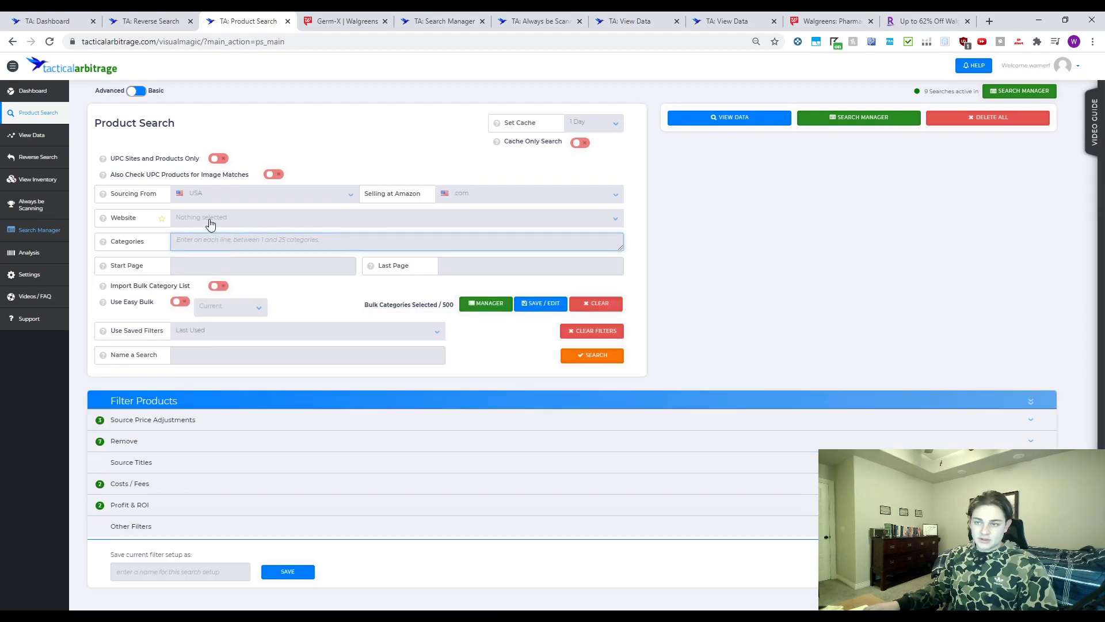
left_click(212, 221)
scroll(336, 480, "down", 5)
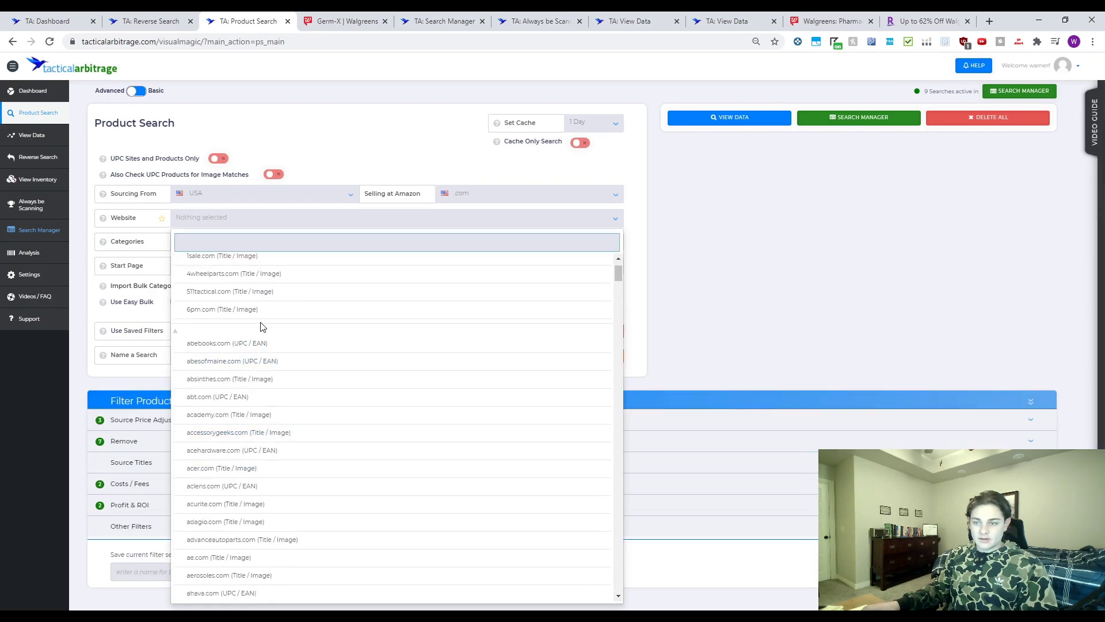
left_click(657, 316)
left_click(359, 222)
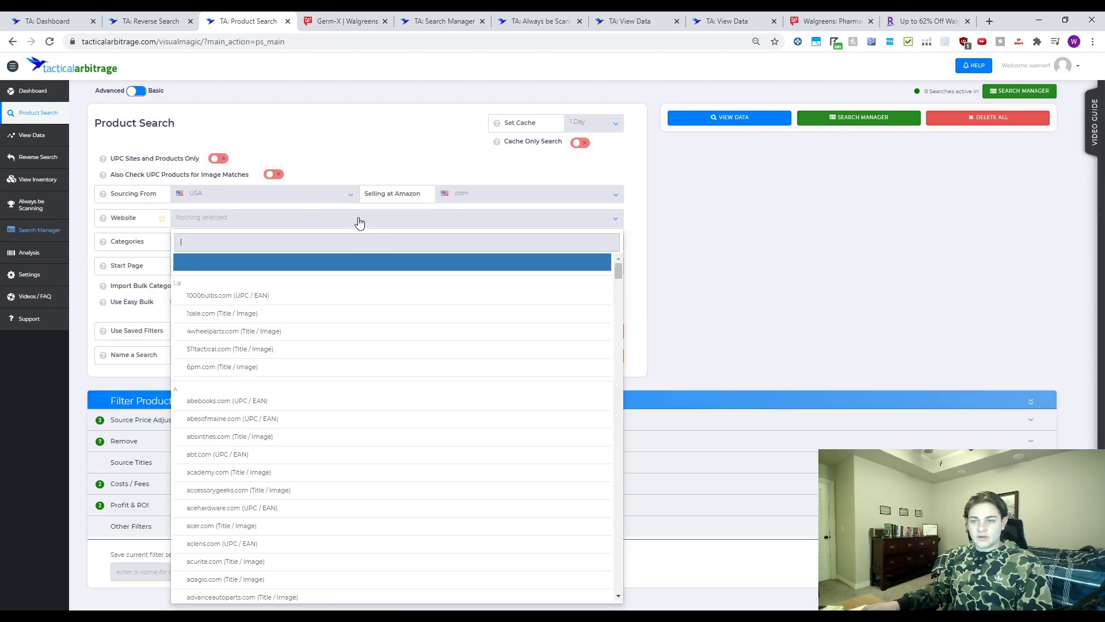
type("walmart")
key("Return")
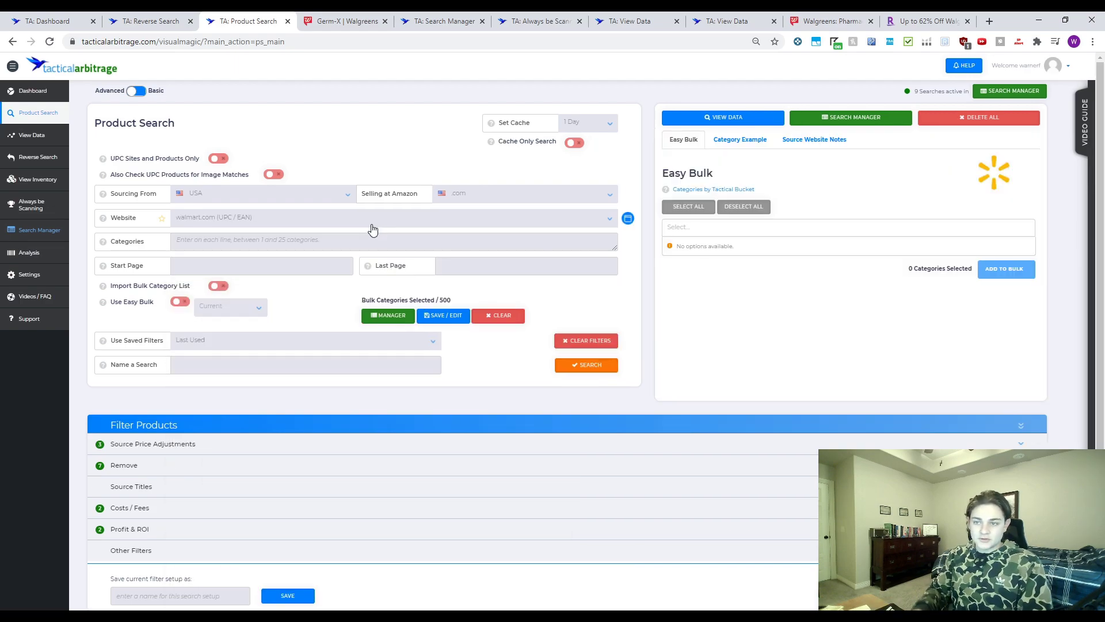
- Browse the Walmart Easy Bulk categories and add the whole Beauty category to the bulk list
scroll(728, 311, "down", 1)
scroll(720, 336, "up", 1)
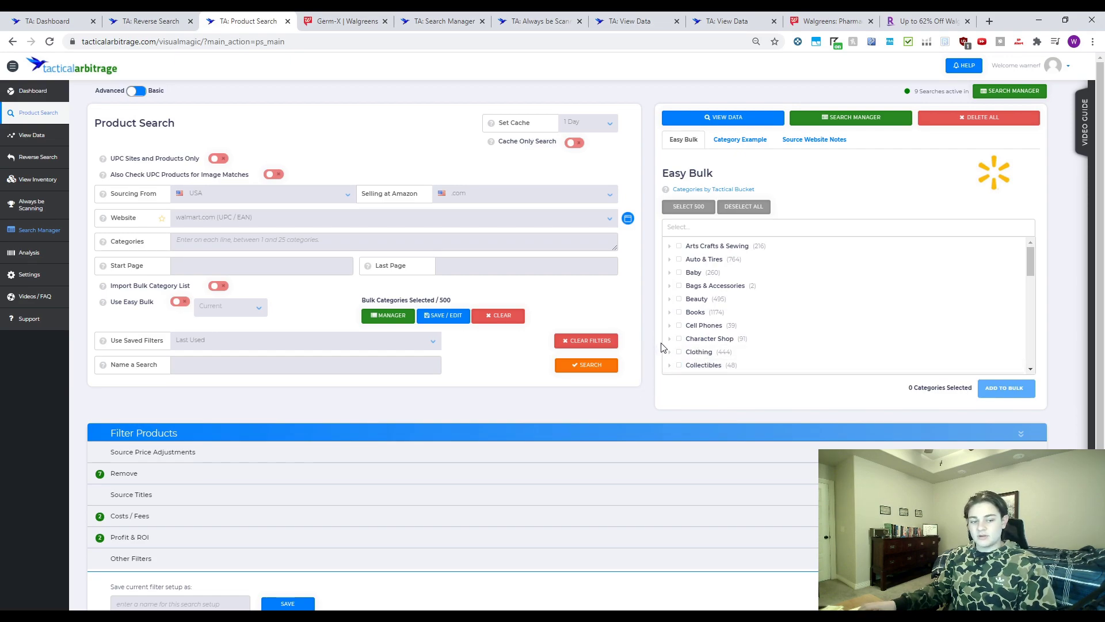
scroll(733, 311, "down", 2)
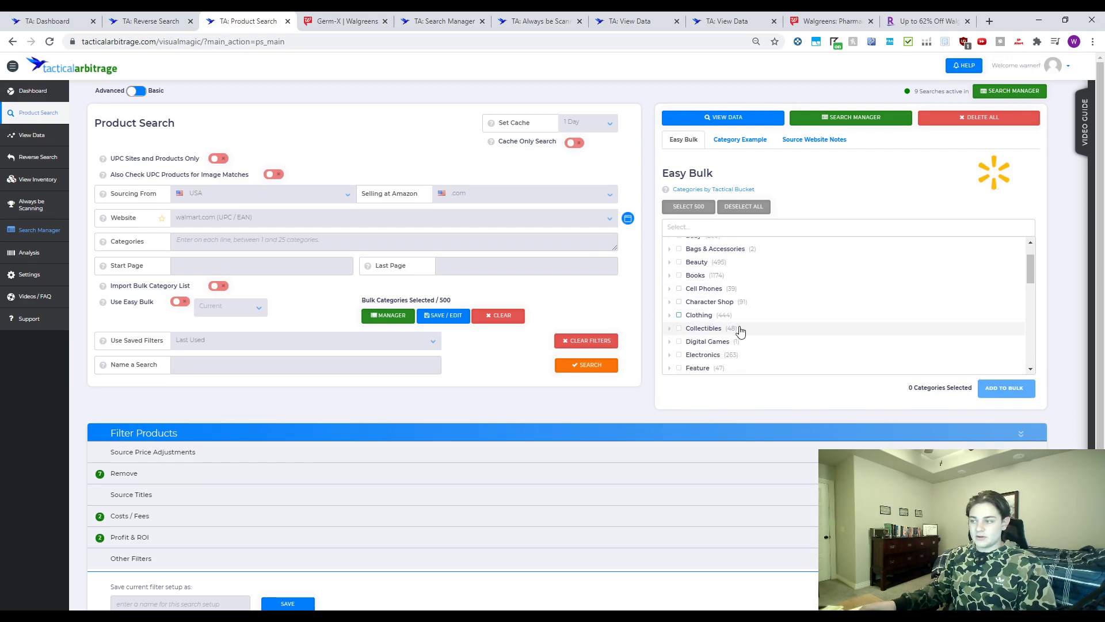
scroll(734, 320, "up", 2)
scroll(748, 325, "down", 2)
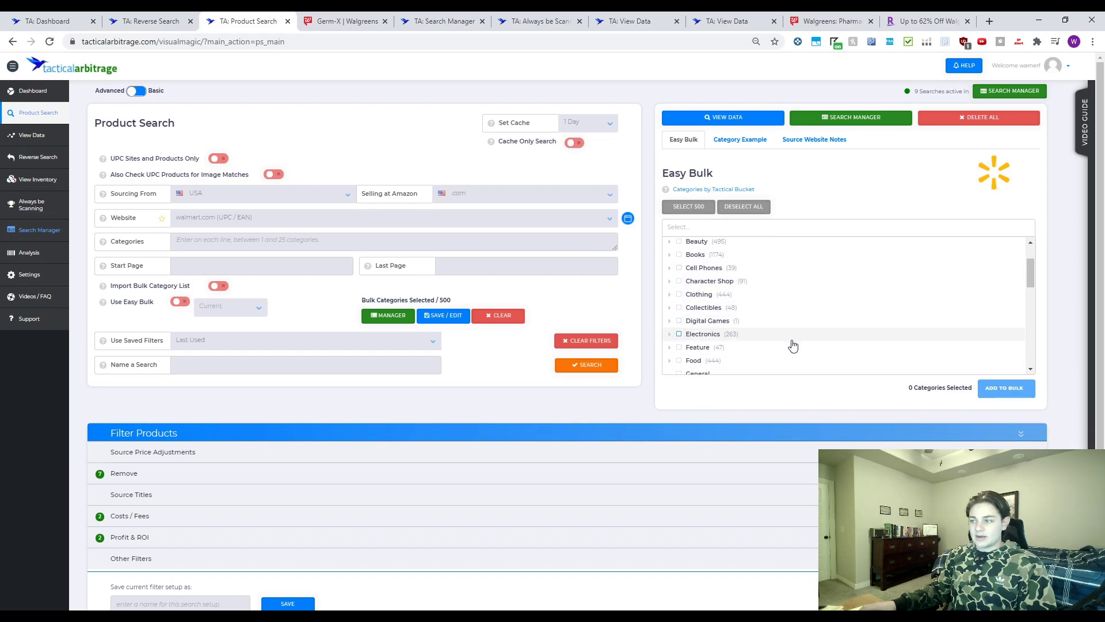
scroll(719, 319, "up", 1)
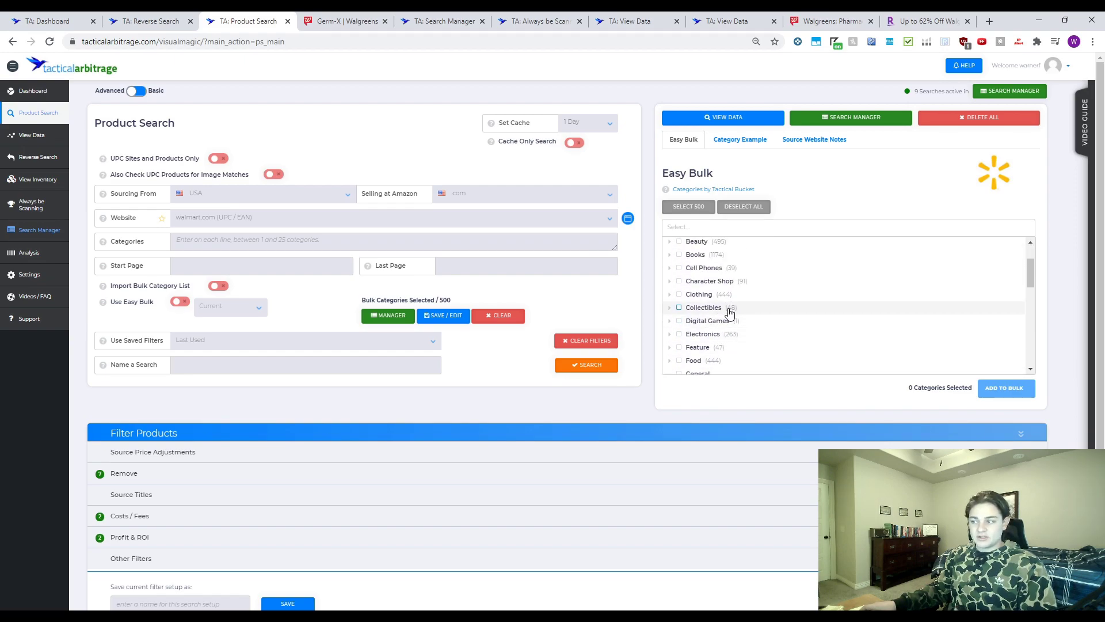
scroll(724, 323, "down", 1)
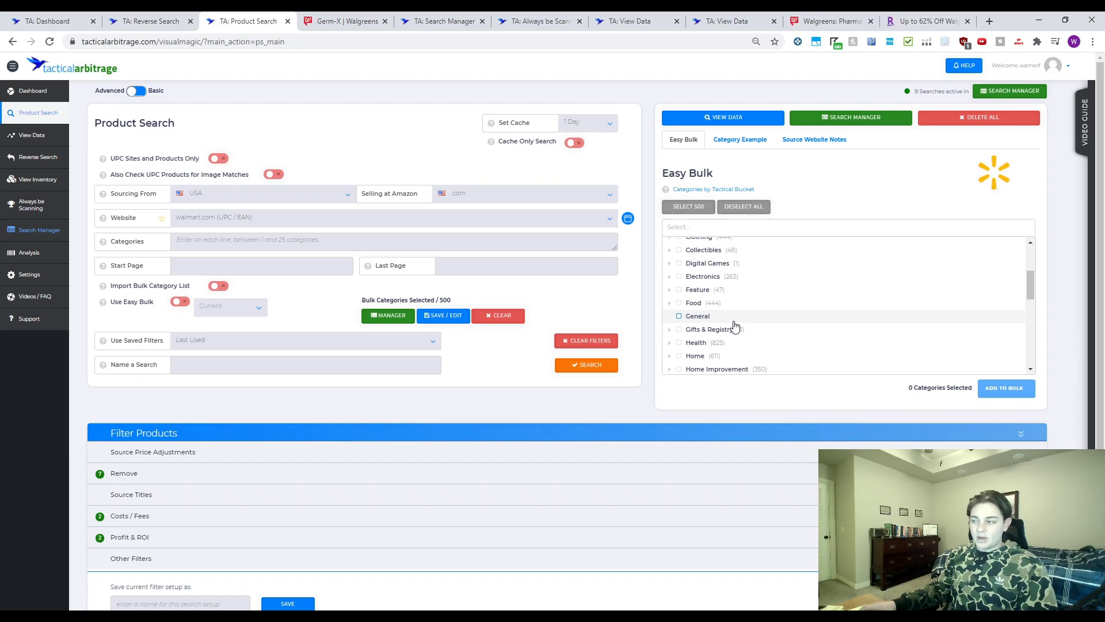
scroll(685, 299, "up", 3)
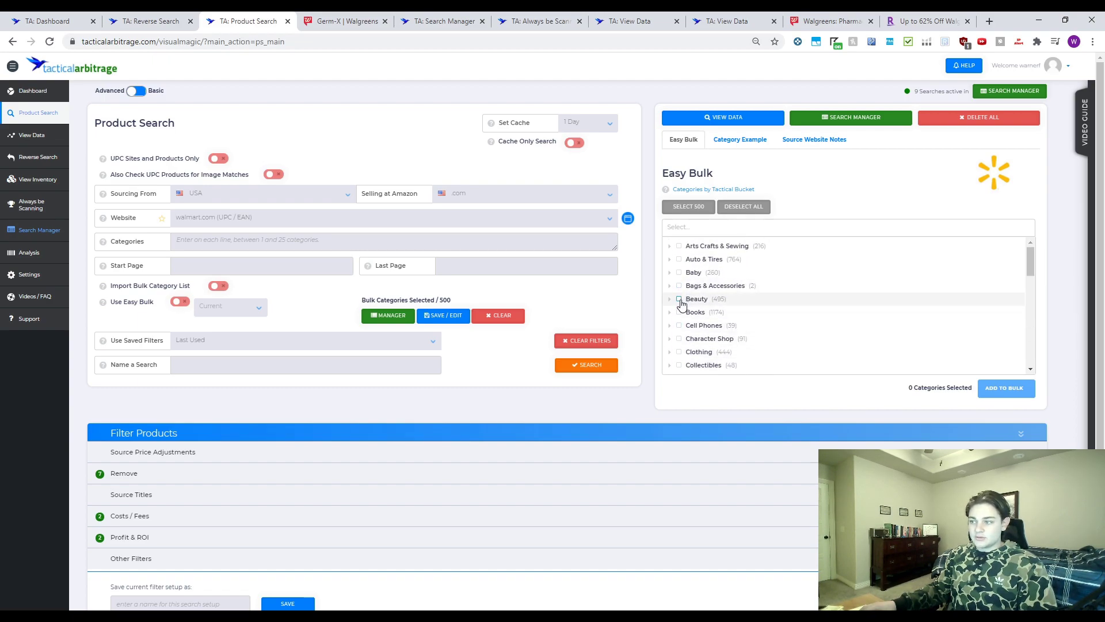
left_click(697, 299)
left_click(1004, 388)
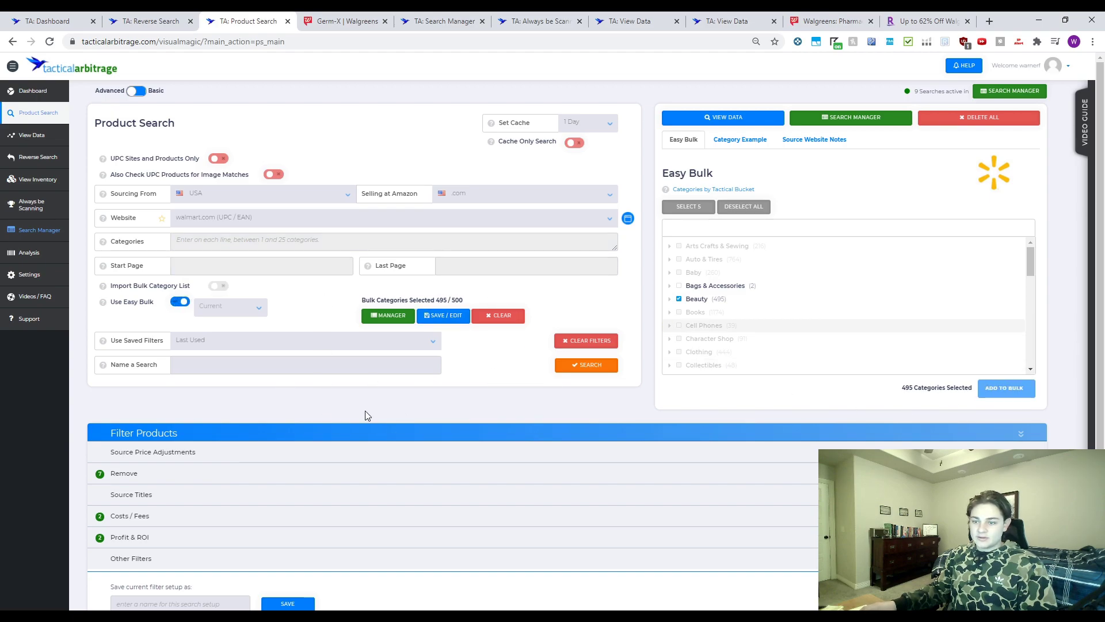
- Expand the source price adjustments for the Walmart search and set the cashback to 5%
scroll(401, 414, "down", 1)
left_click(206, 455)
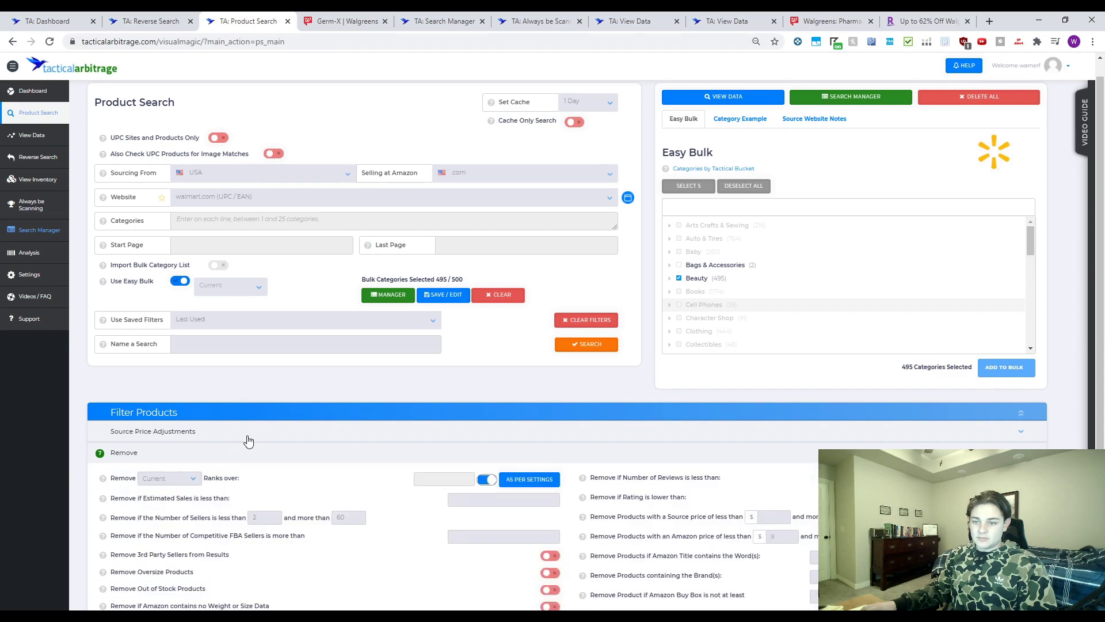
left_click(248, 436)
scroll(438, 439, "down", 2)
left_click(402, 390)
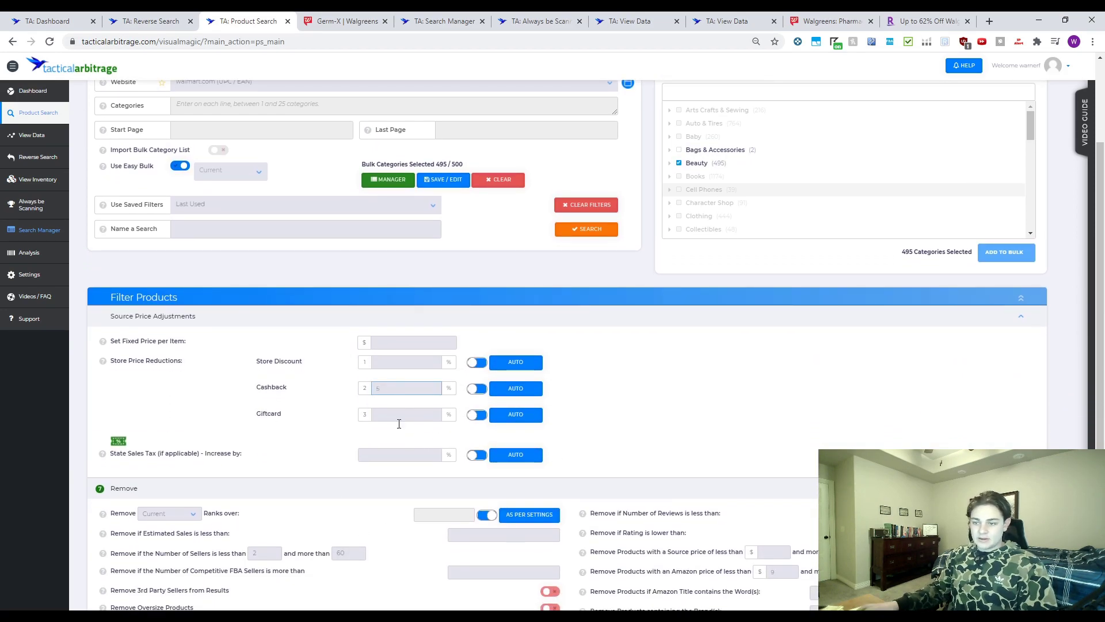
left_click(406, 460)
left_click(706, 439)
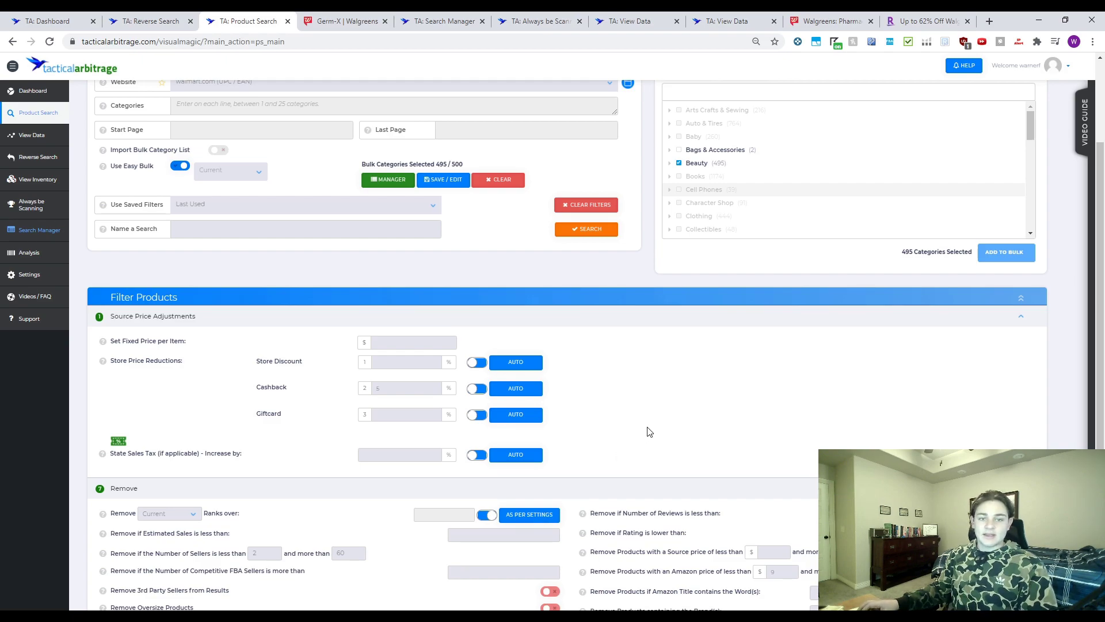
- Expand the Costs / Fees filters and examine the standard prep cost and the cost per lb to ship to Amazon
scroll(636, 416, "down", 1)
scroll(636, 416, "down", 3)
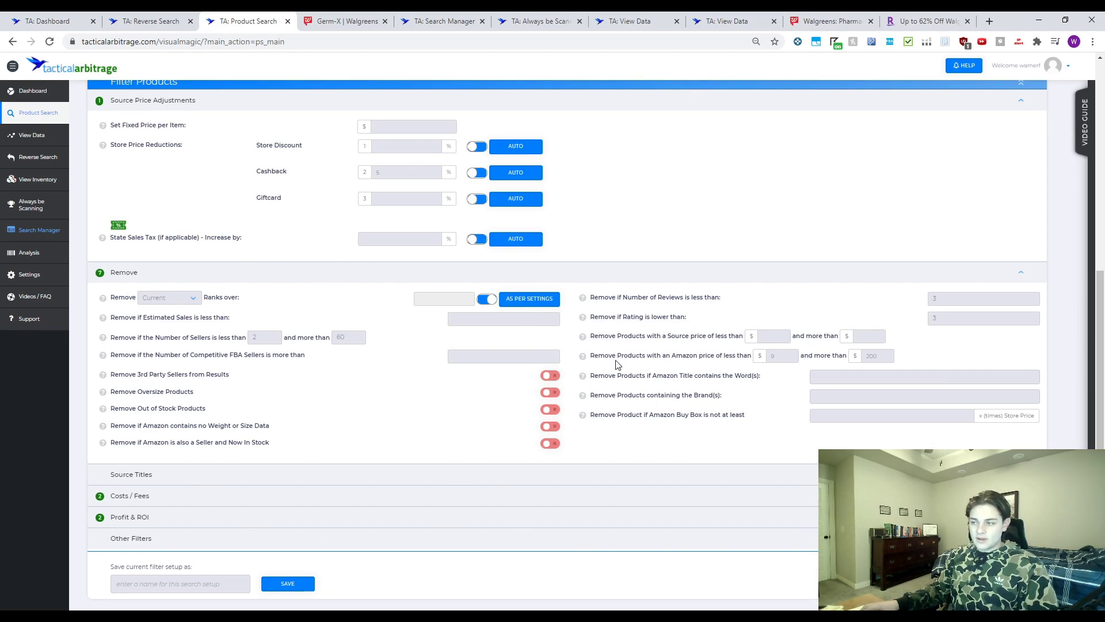
left_click(198, 497)
scroll(240, 493, "down", 1)
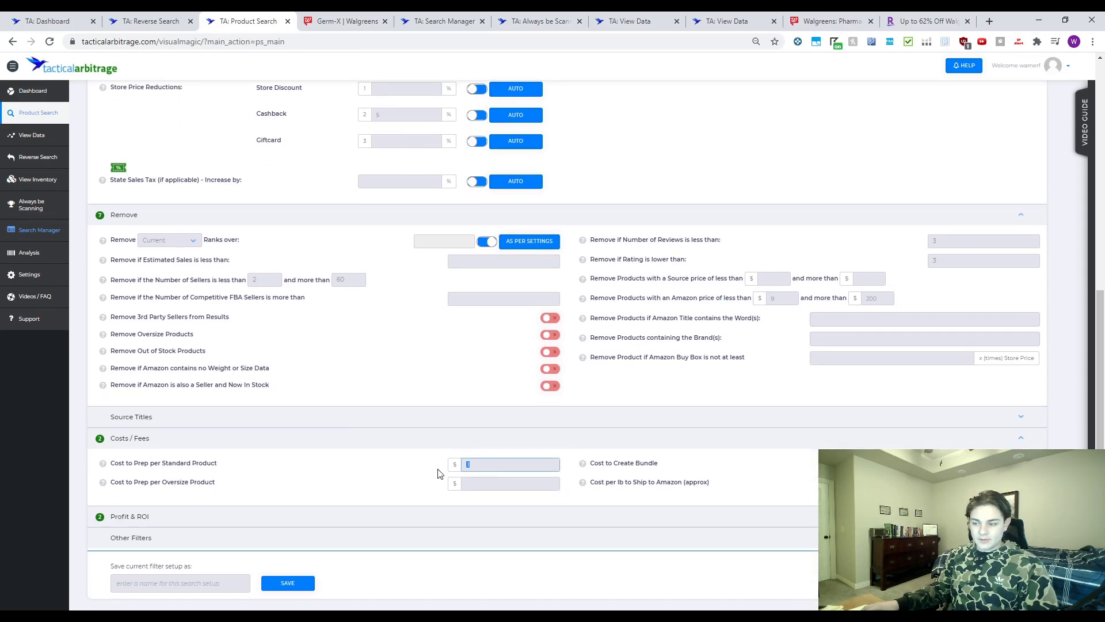
left_click_drag(134, 464, 201, 478)
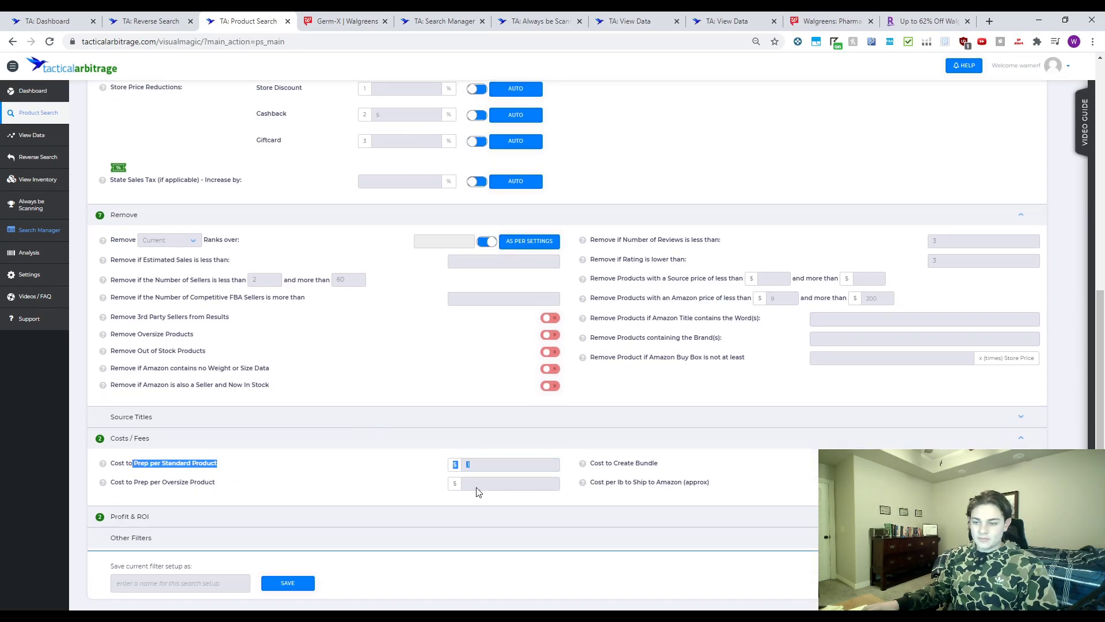
left_click(372, 469)
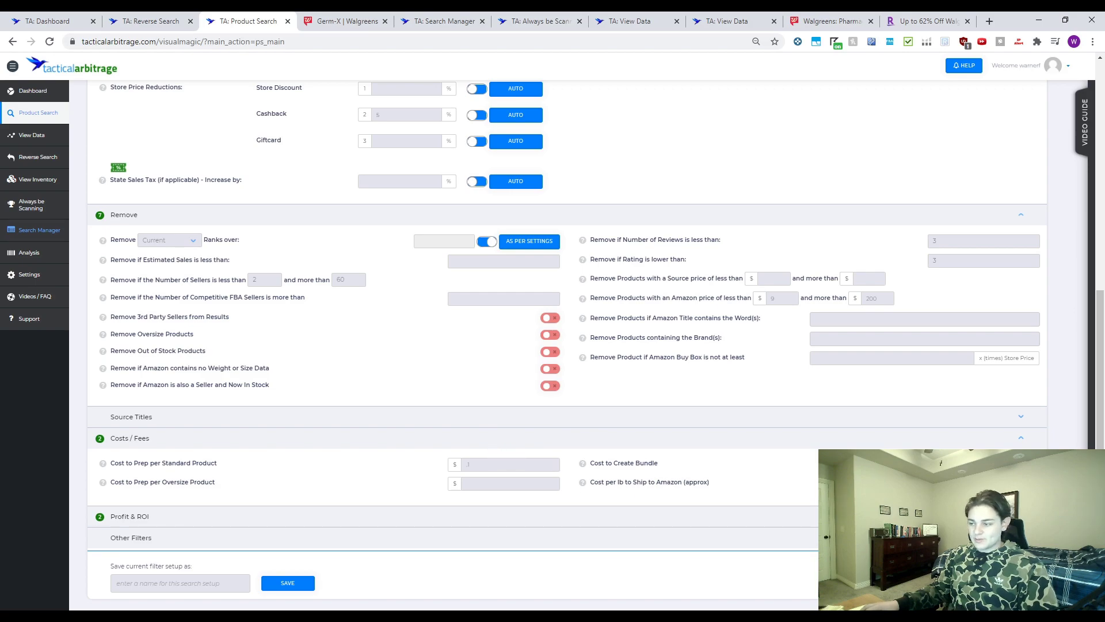
left_click_drag(612, 487, 715, 493)
left_click(758, 486)
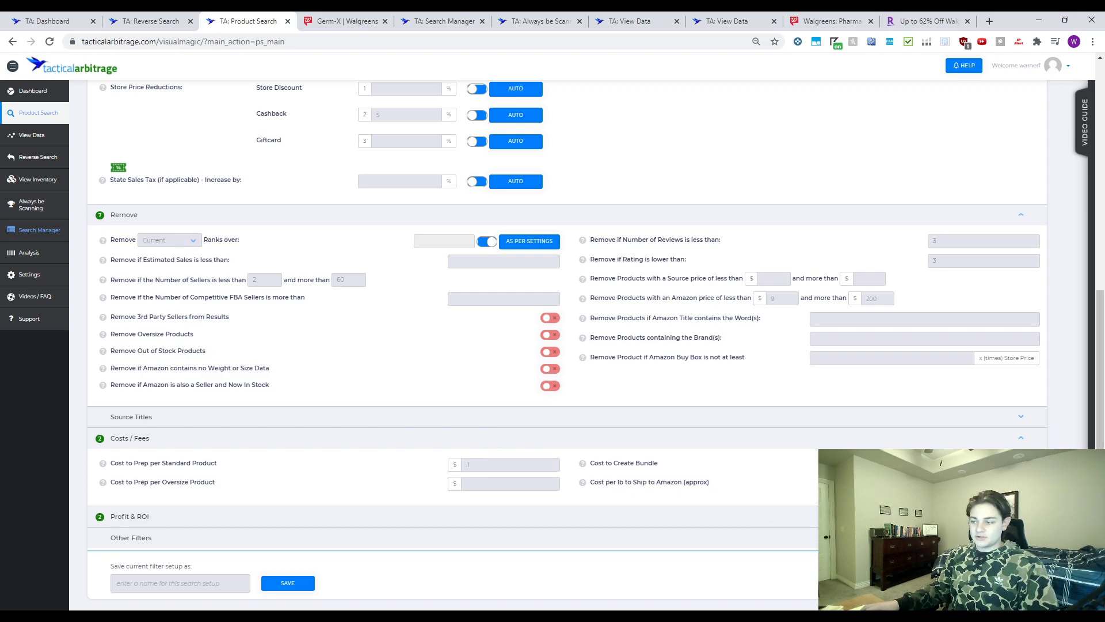
scroll(647, 412, "up", 4)
scroll(796, 464, "down", 4)
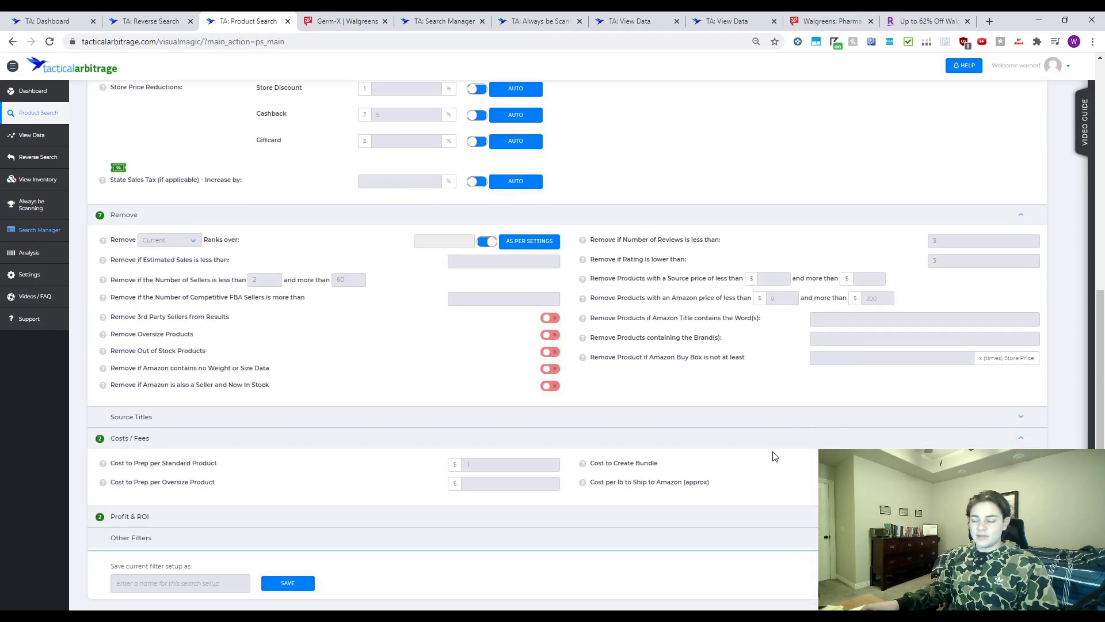
left_click_drag(592, 486, 719, 485)
left_click(720, 485)
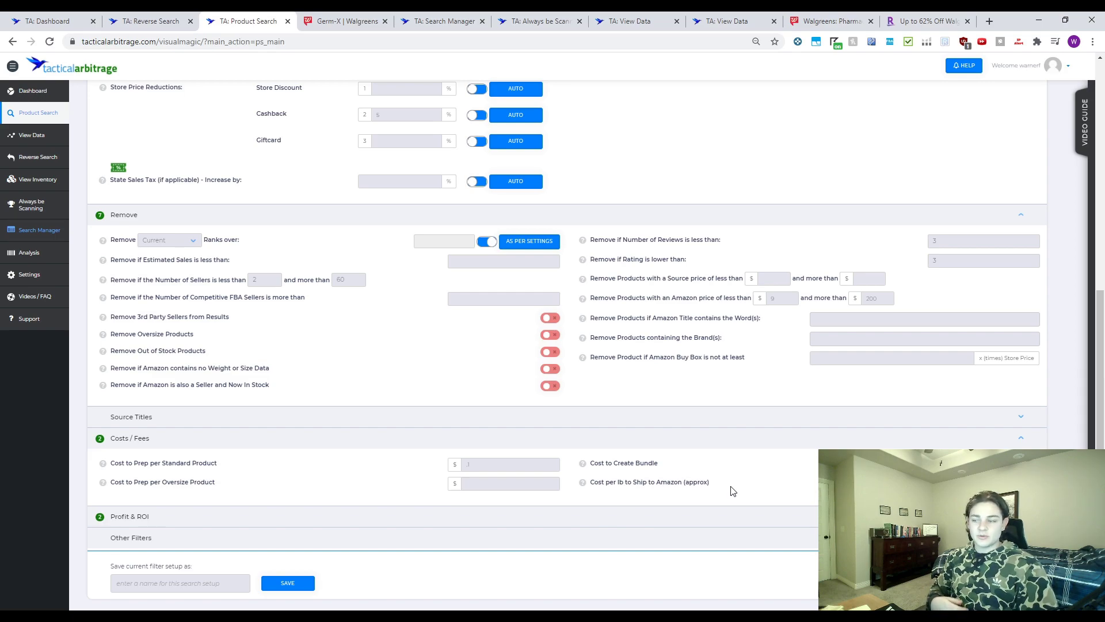
left_click_drag(713, 486, 601, 485)
left_click(601, 485)
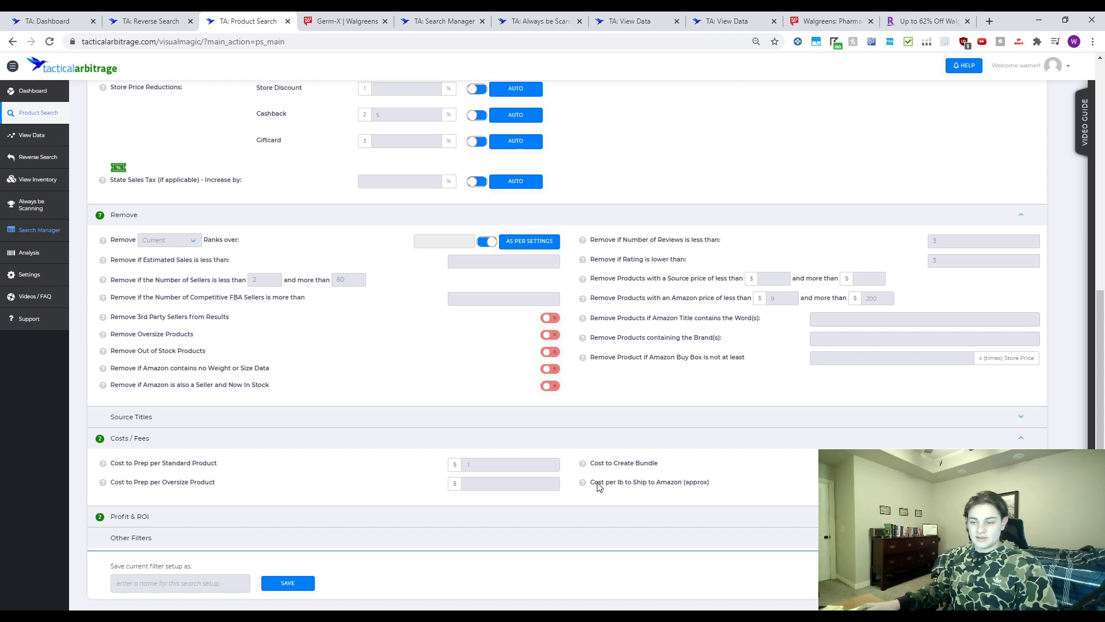
- Review the Profit & ROI filters and run the Walmart Beauty bulk search
left_click(247, 524)
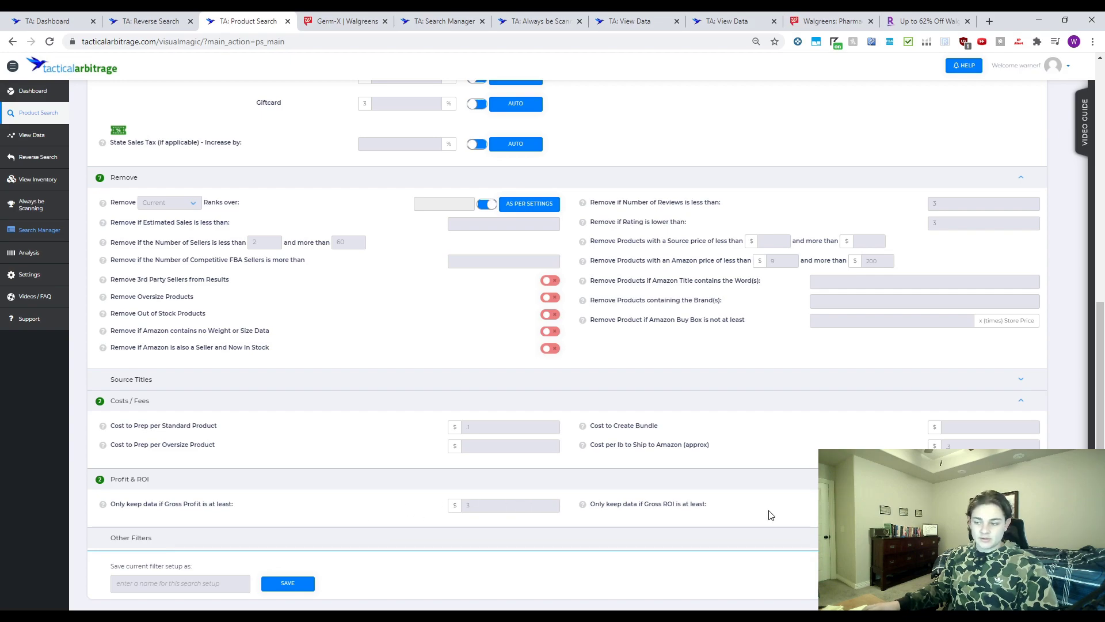
scroll(518, 452, "up", 8)
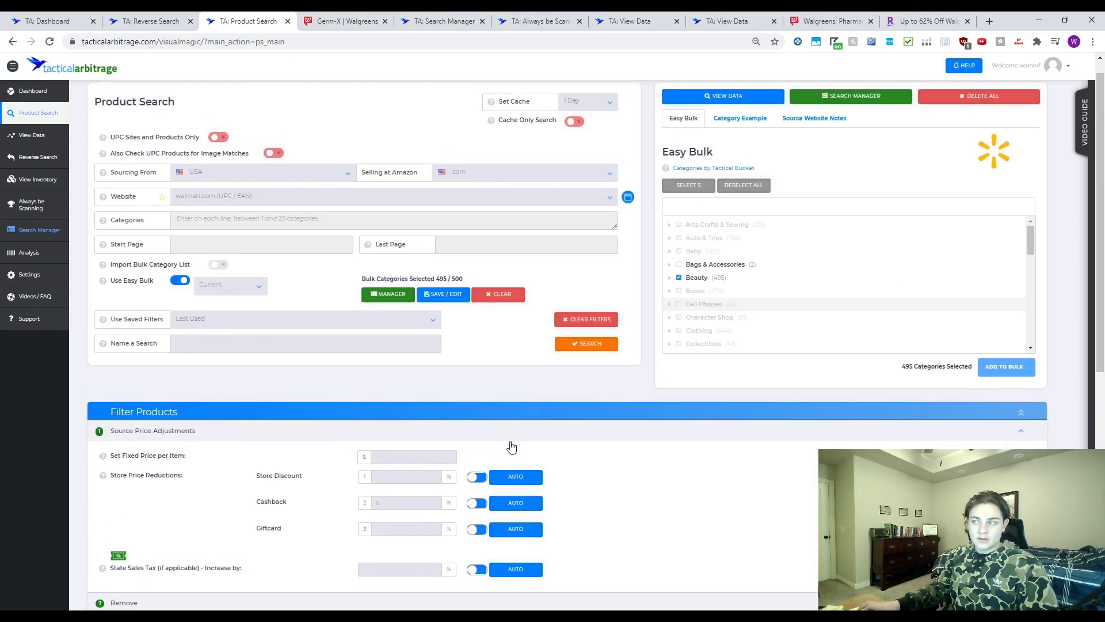
scroll(599, 355, "down", 8)
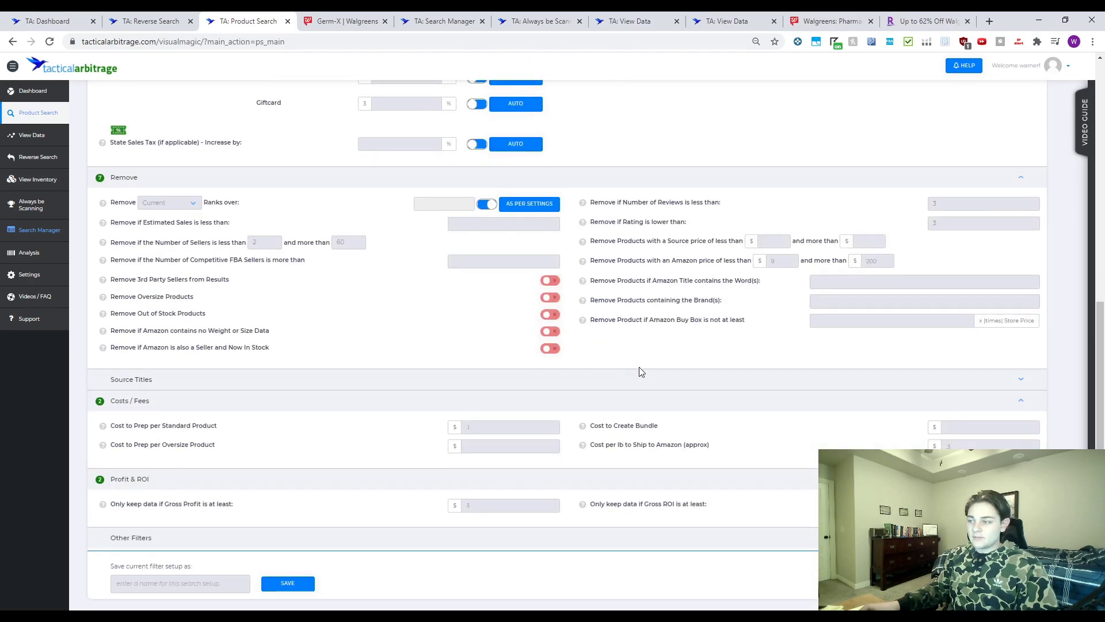
scroll(639, 368, "up", 6)
scroll(654, 412, "down", 1)
scroll(447, 488, "up", 2)
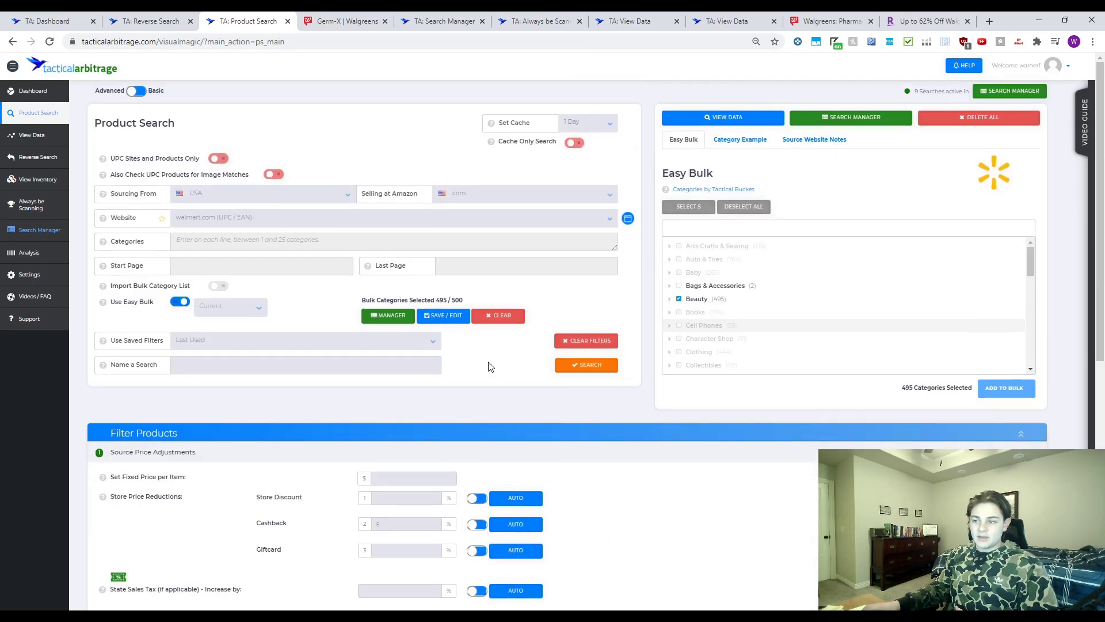
left_click(585, 365)
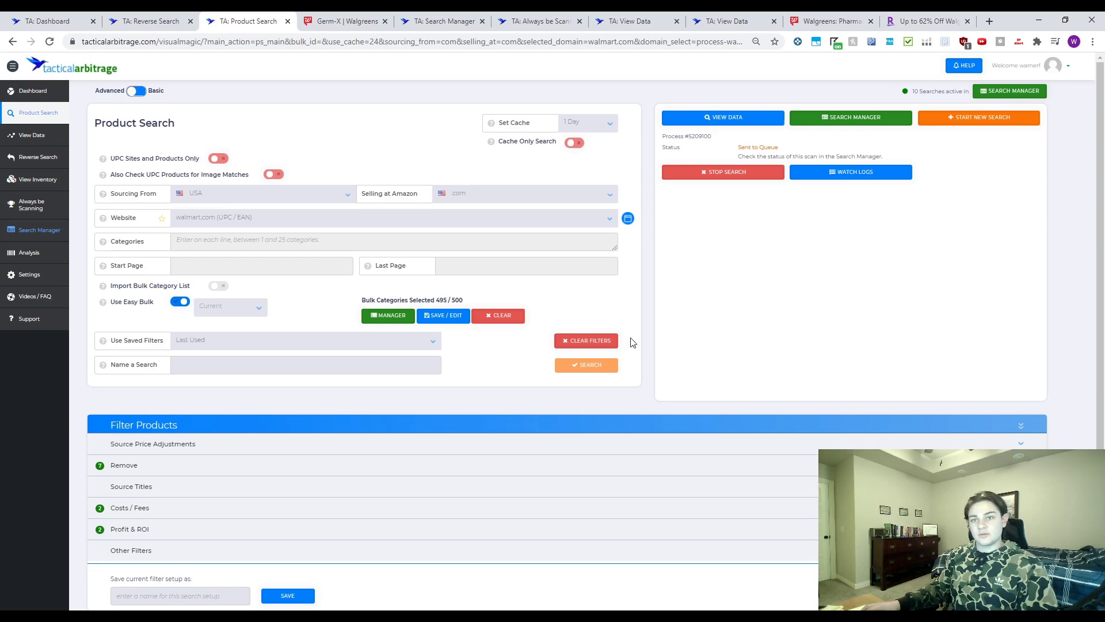
- Open the View Data results and examine the column filter ranges in the Filter Manager
left_click(32, 135)
left_click(27, 162)
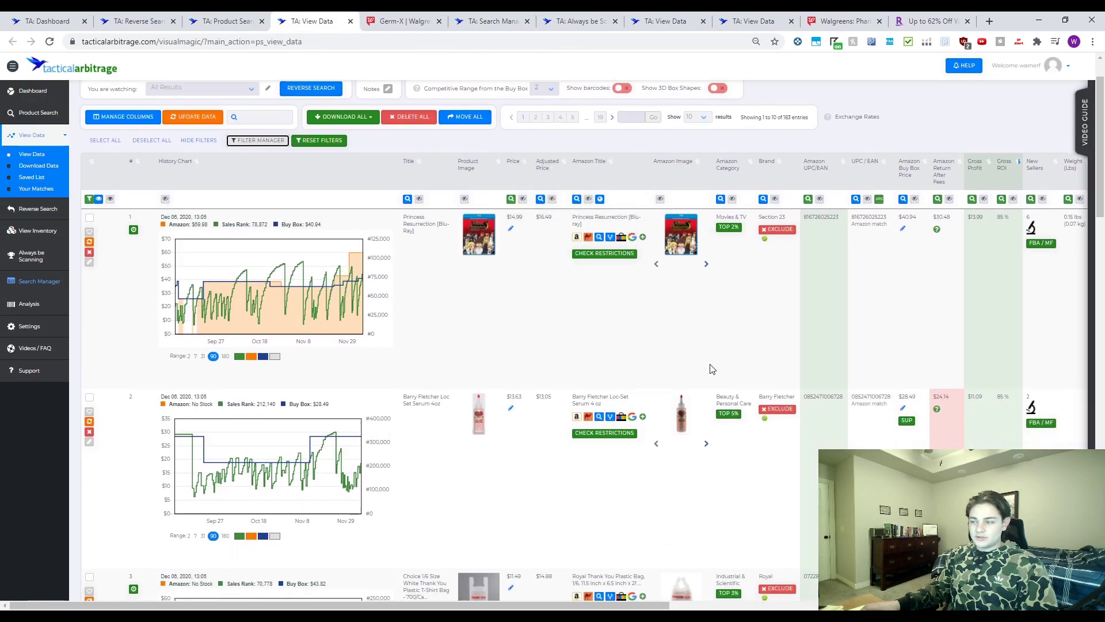
left_click(259, 197)
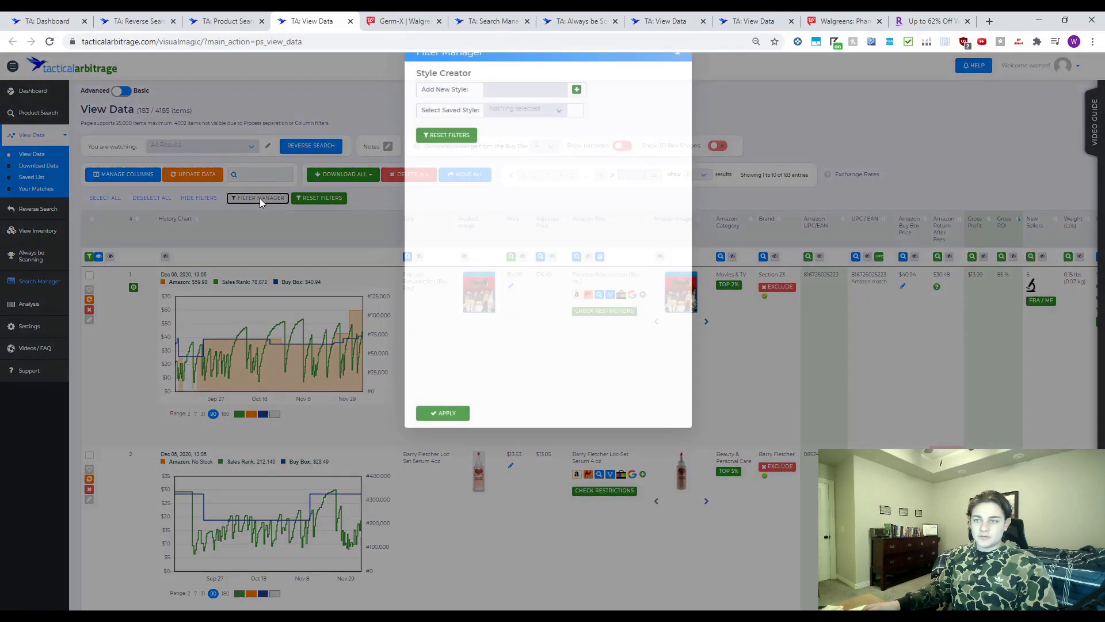
scroll(359, 149, "down", 2)
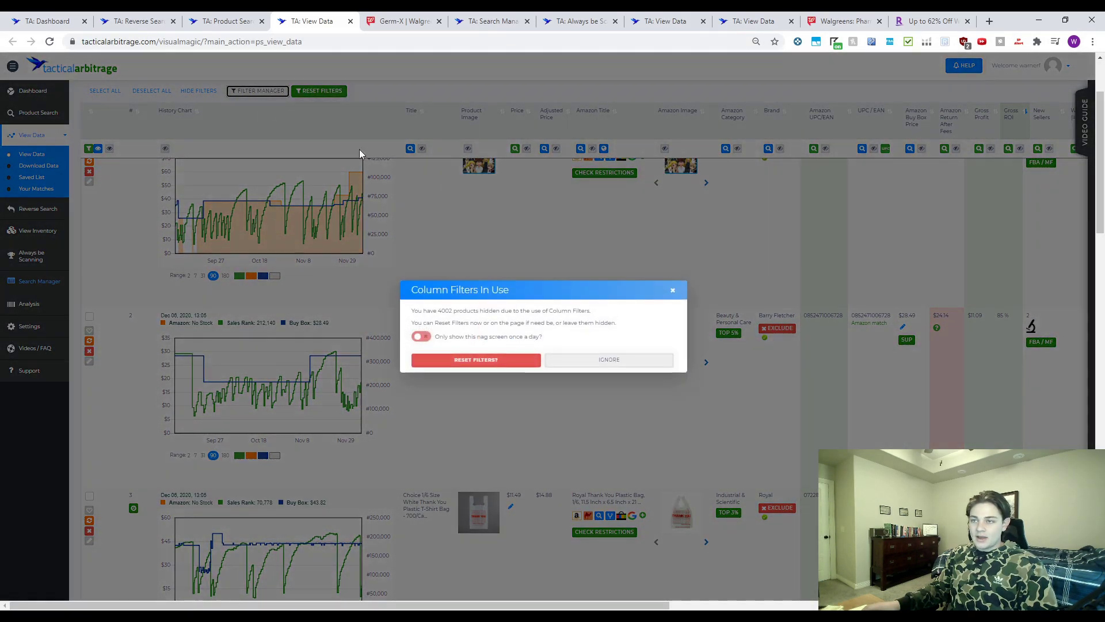
left_click(359, 150)
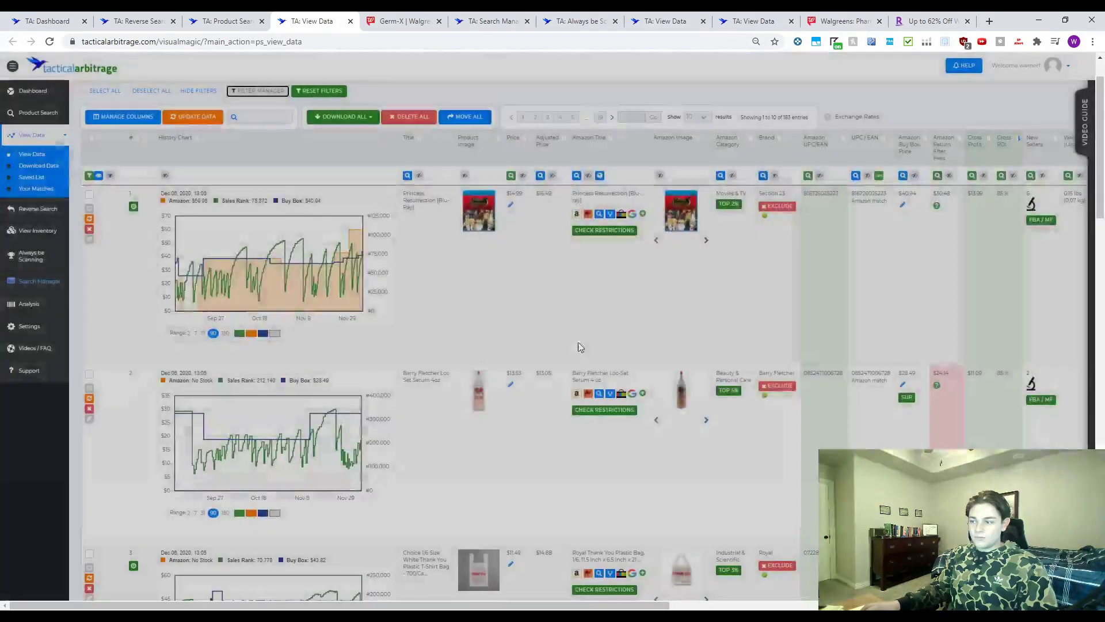
scroll(599, 387, "down", 3)
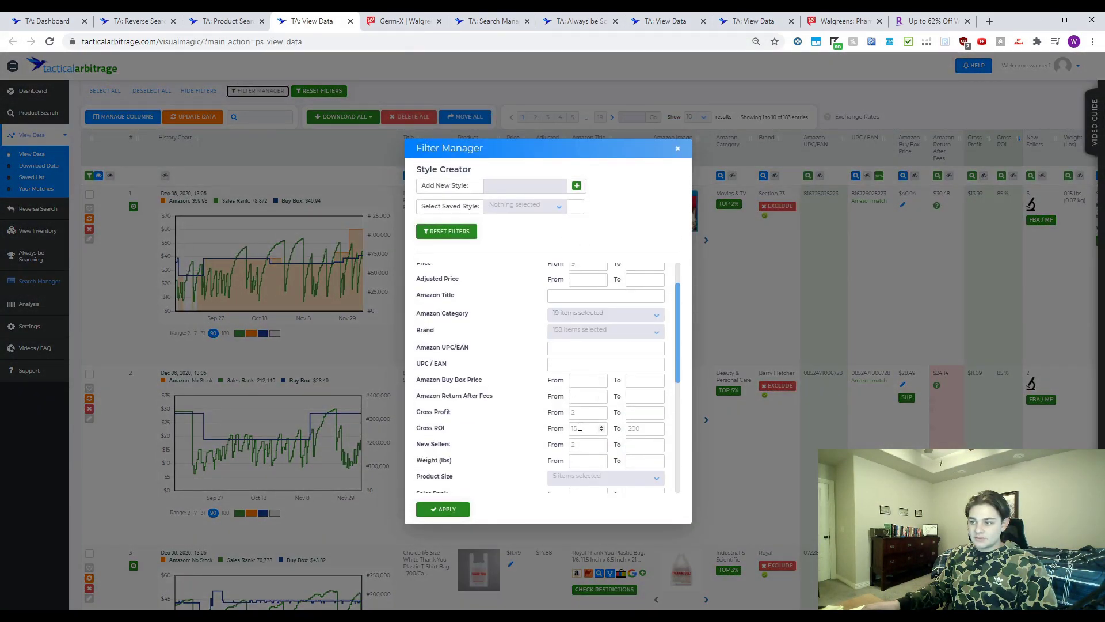
scroll(580, 395, "down", 3)
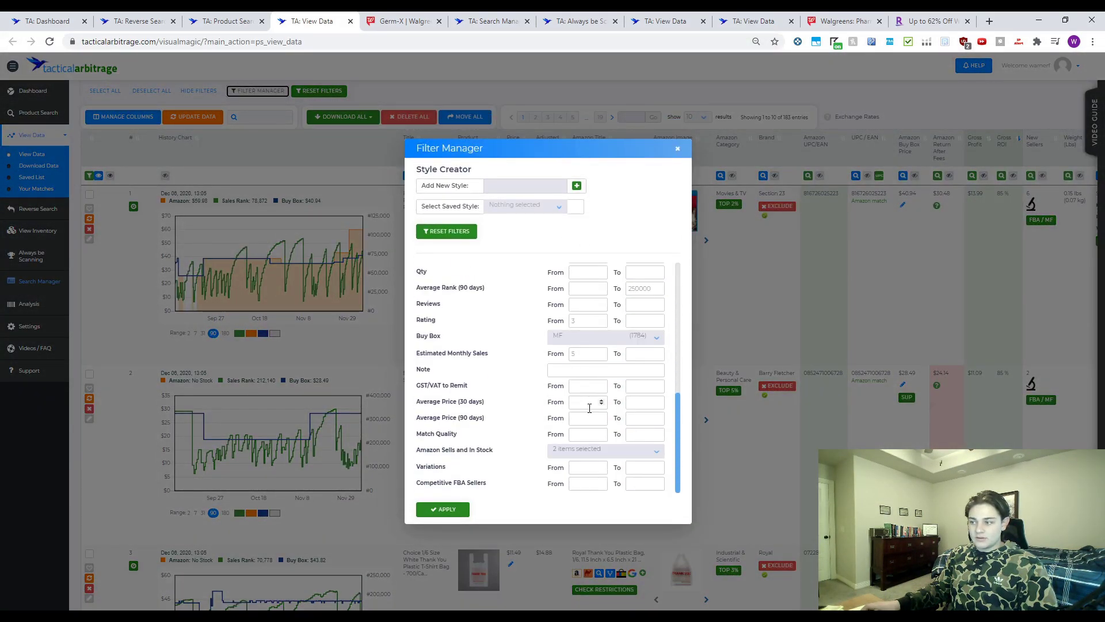
scroll(590, 412, "up", 8)
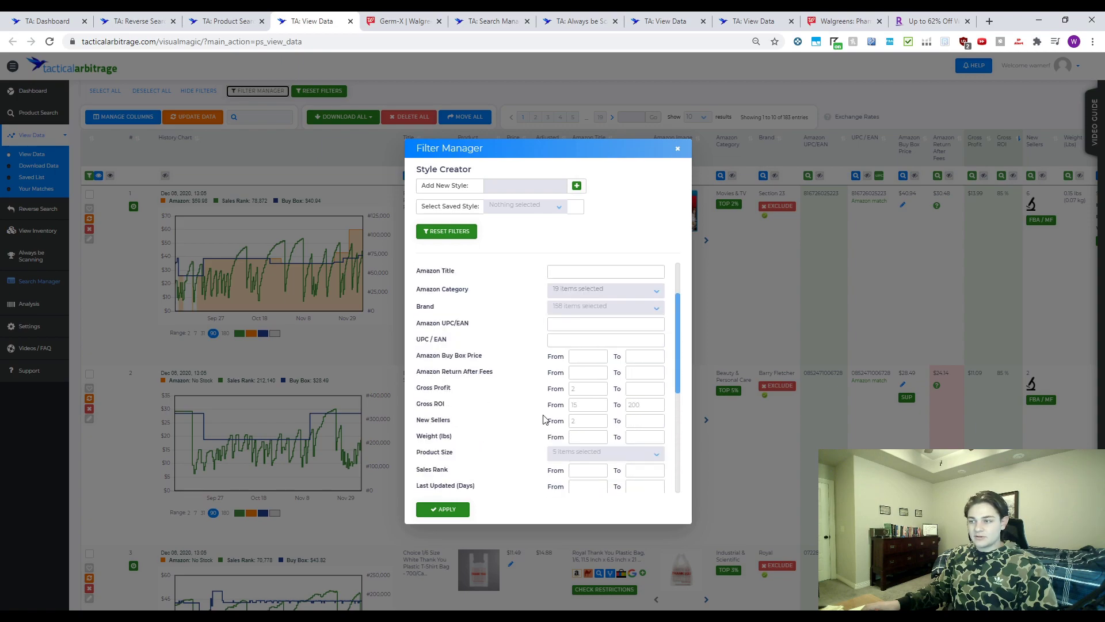
scroll(530, 388, "down", 4)
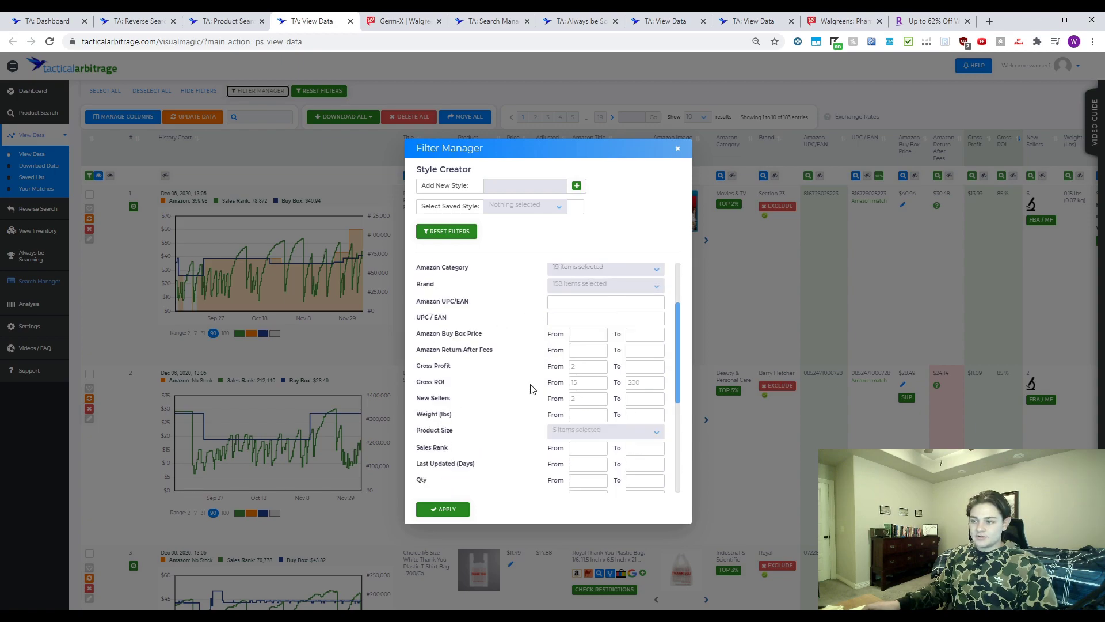
scroll(555, 403, "up", 4)
- Load the saved filter style MFN BB Test and apply it to the results
left_click(521, 207)
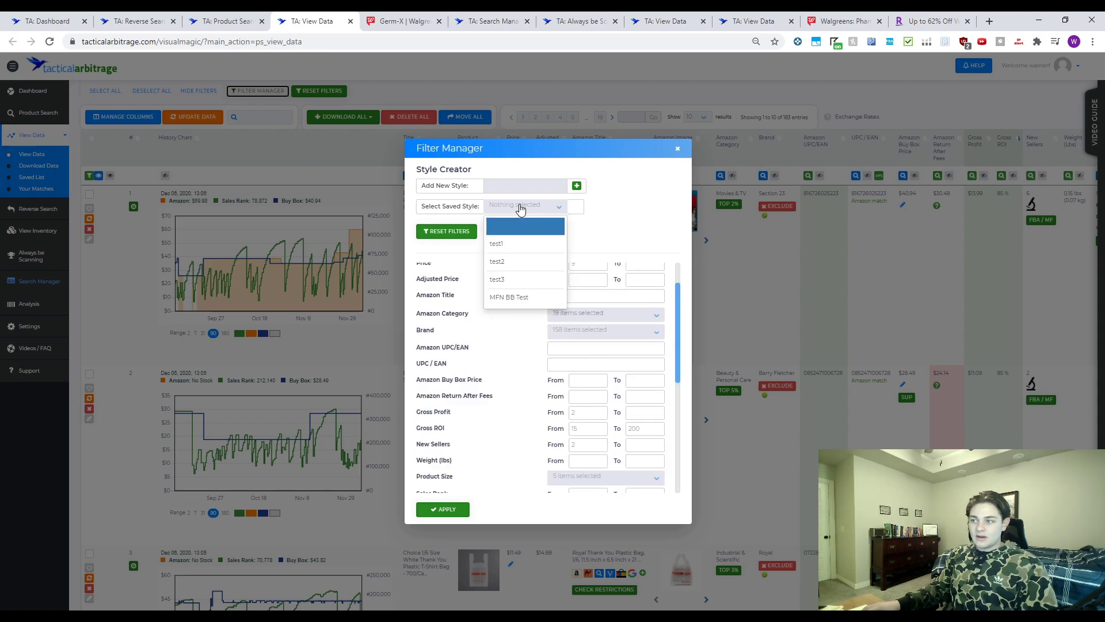
left_click(522, 298)
left_click(446, 509)
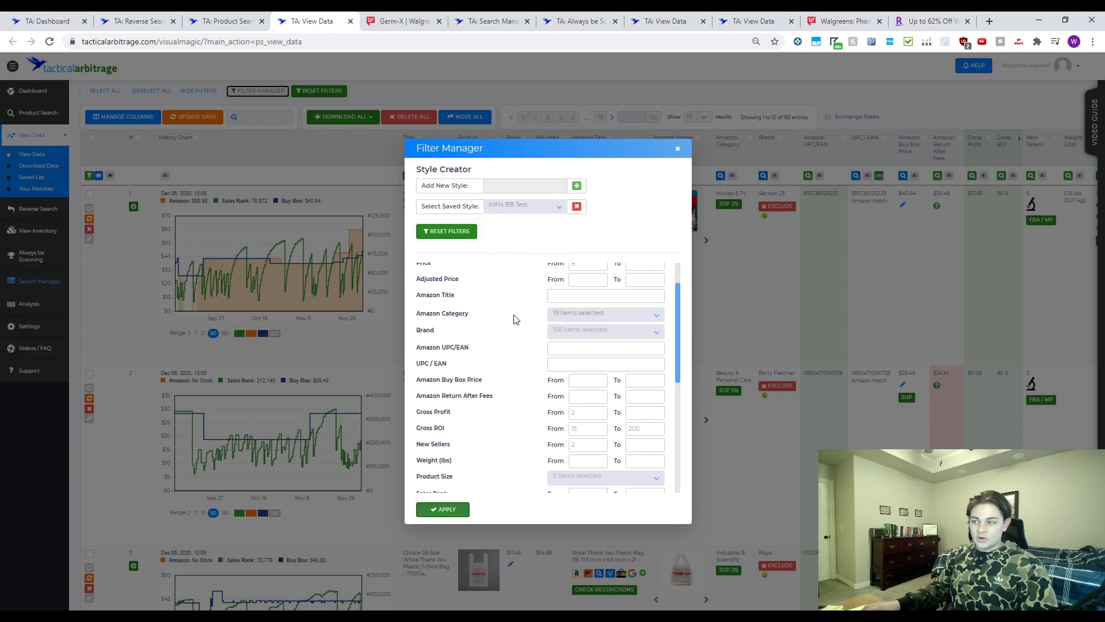
- Reopen the Filter Manager, examine the gross ROI range and neighbouring filters, and reapply them
scroll(337, 194, "up", 2)
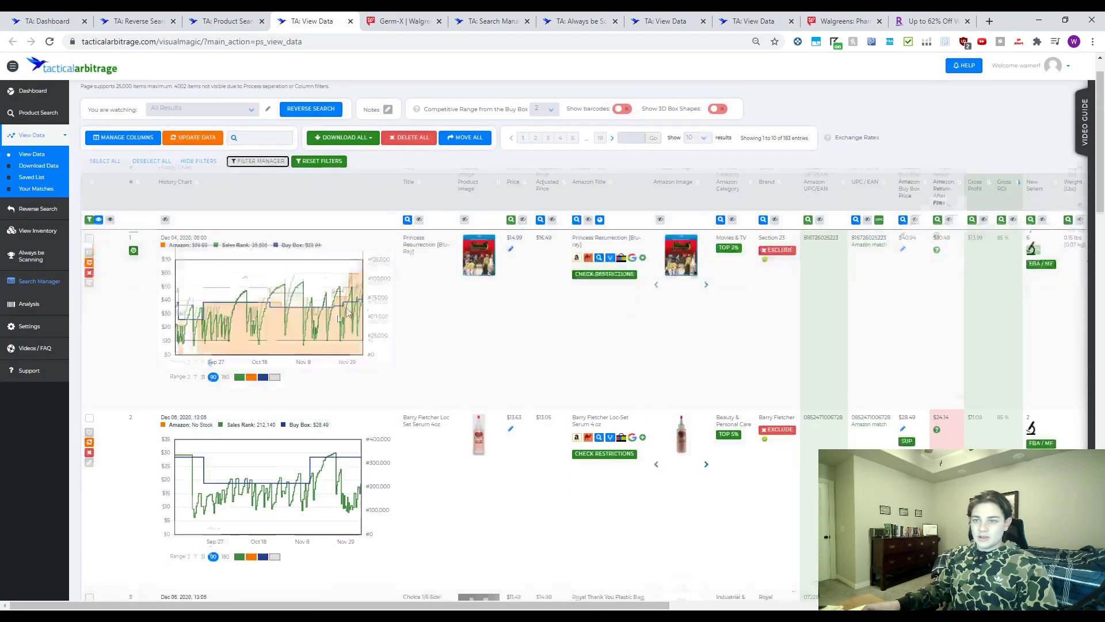
left_click(266, 198)
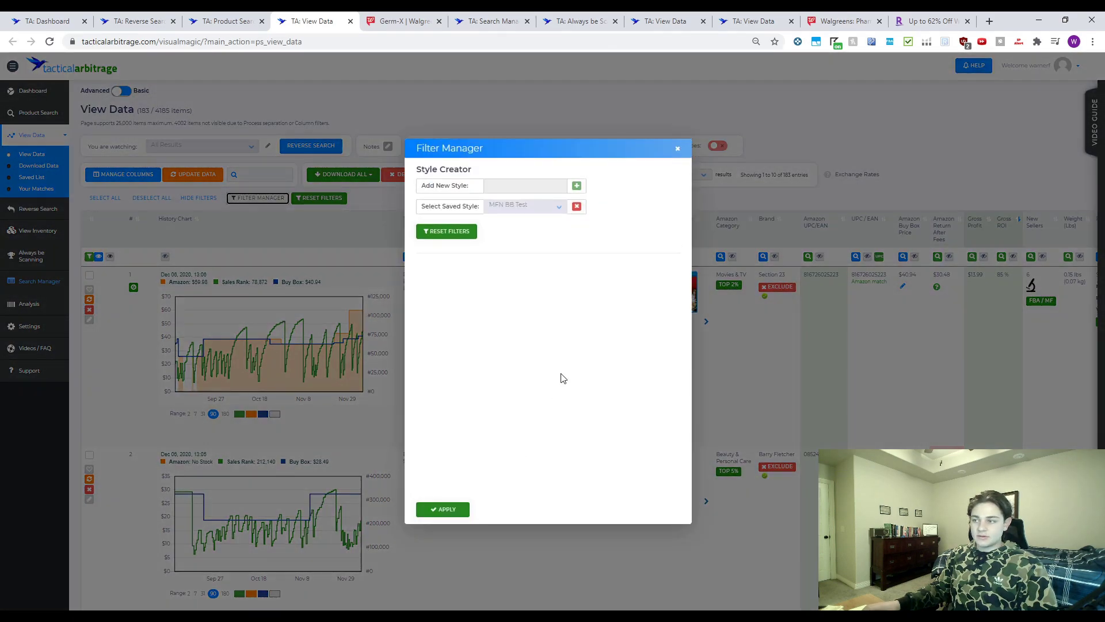
scroll(562, 386, "down", 5)
scroll(584, 409, "up", 1)
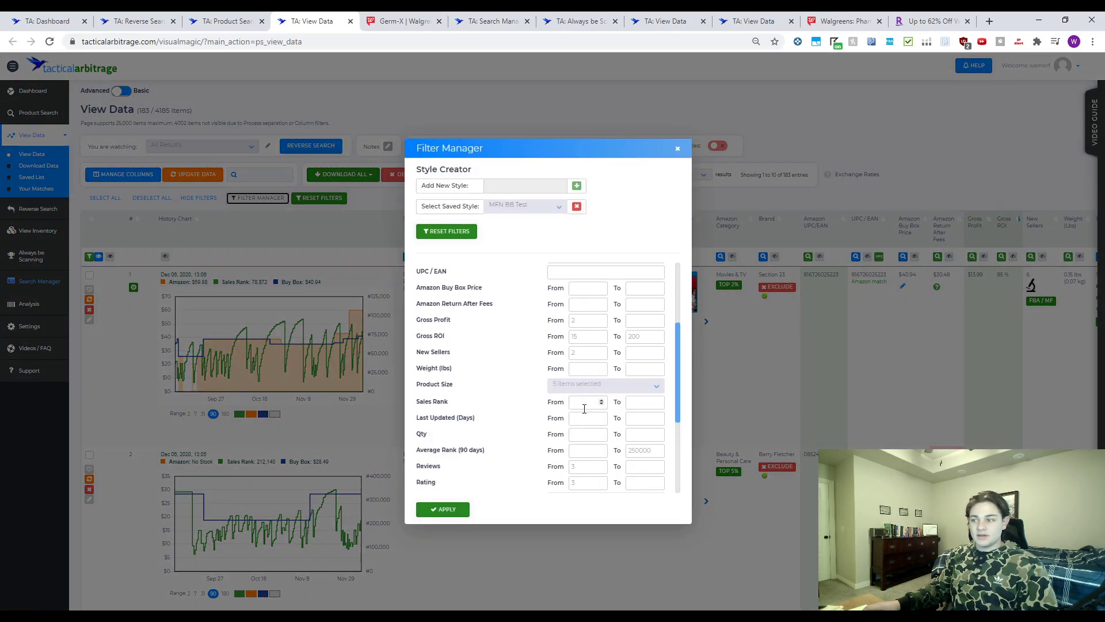
left_click(584, 338)
left_click(516, 402)
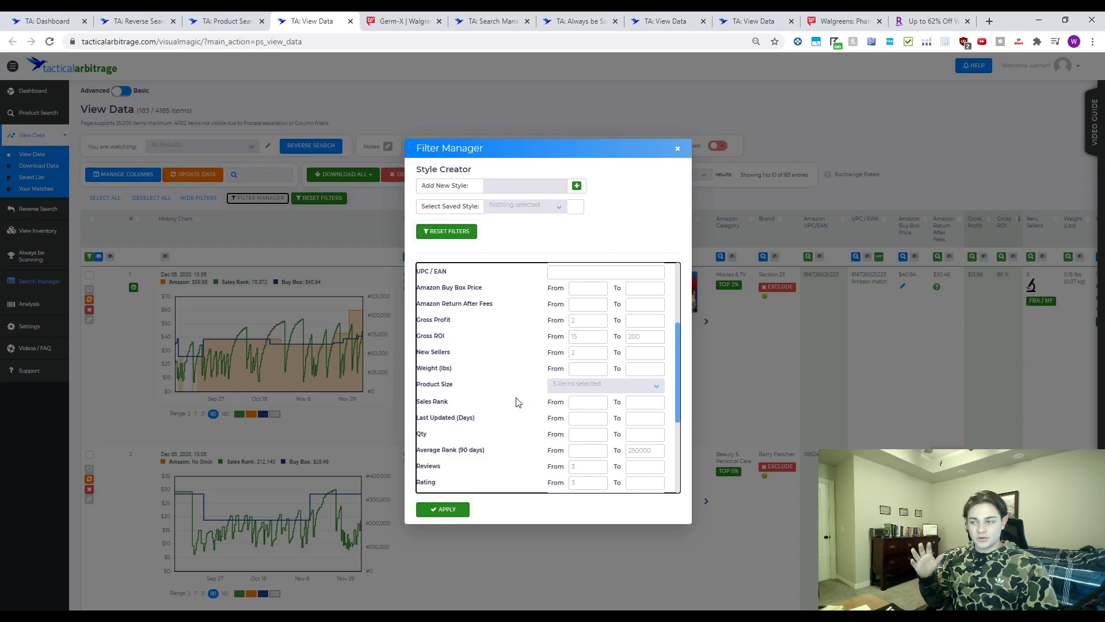
left_click(443, 509)
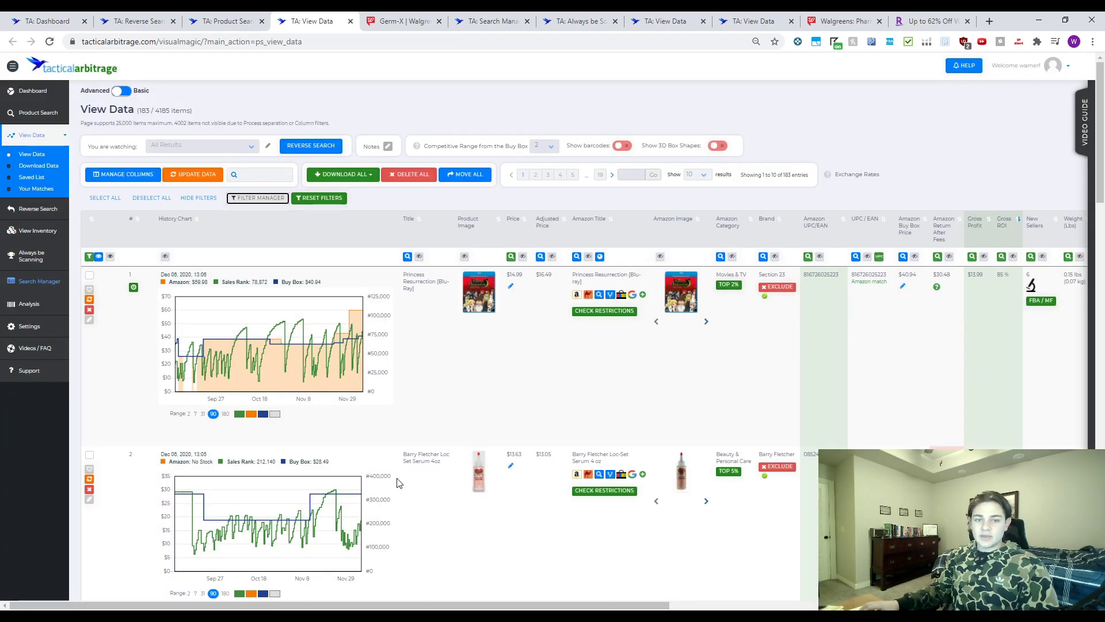
left_click(43, 115)
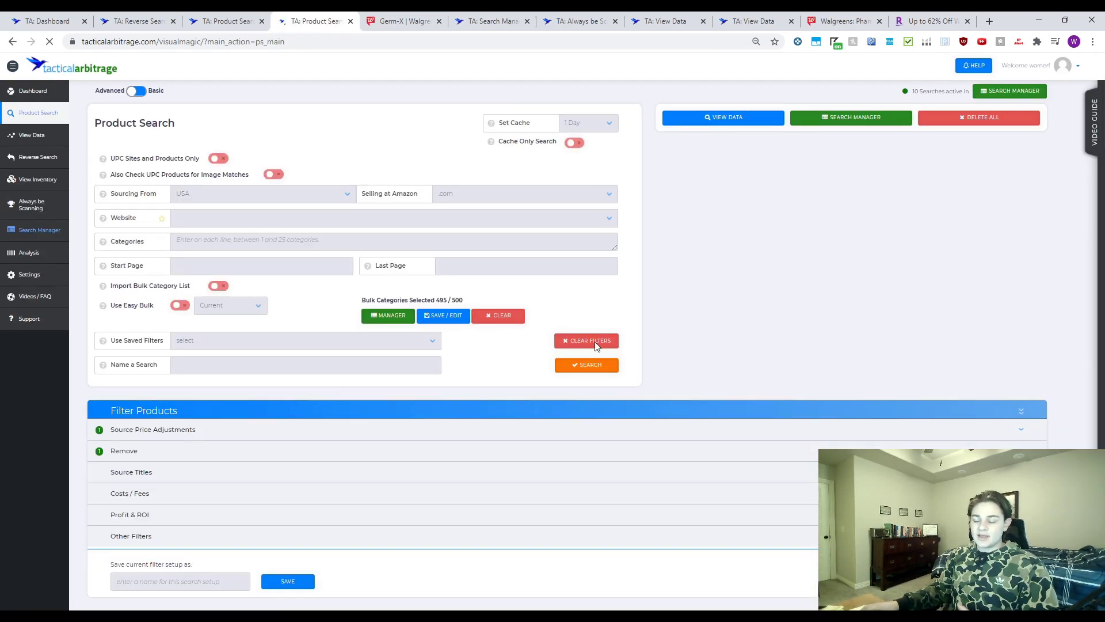
left_click(596, 340)
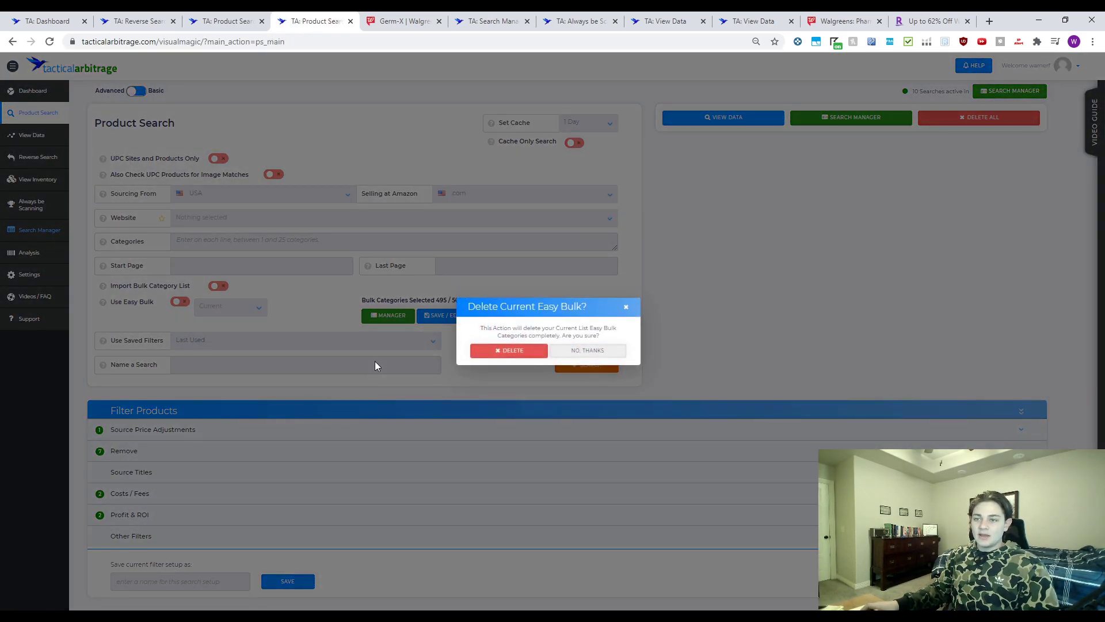
left_click(626, 307)
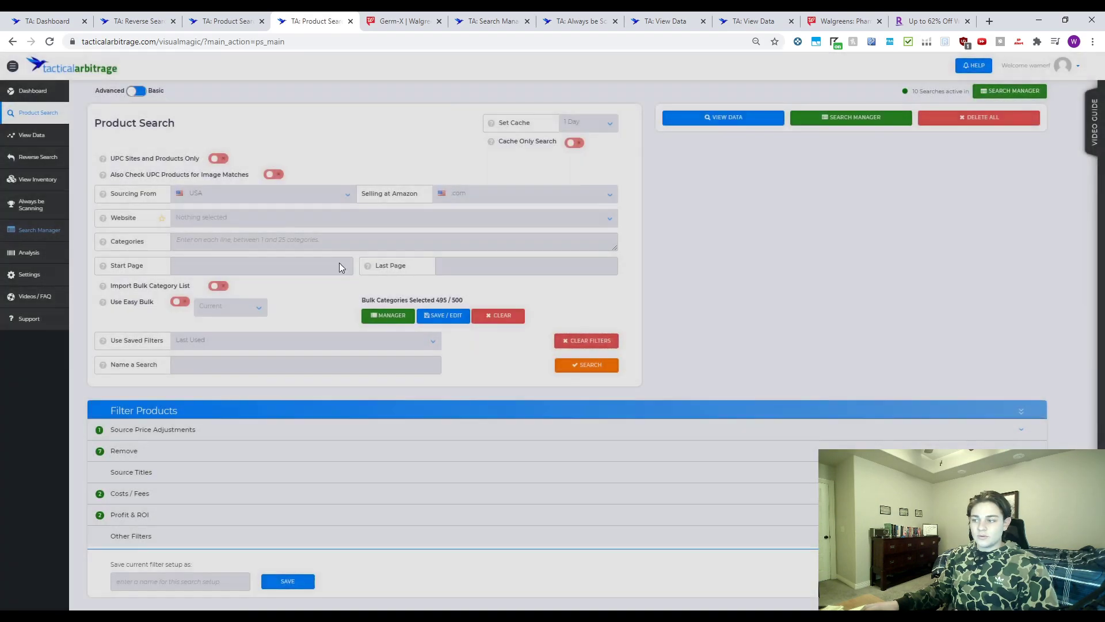
- Open the Reverse Search page and examine its product code quick search and Seller ID fields
left_click(41, 159)
left_click(43, 179)
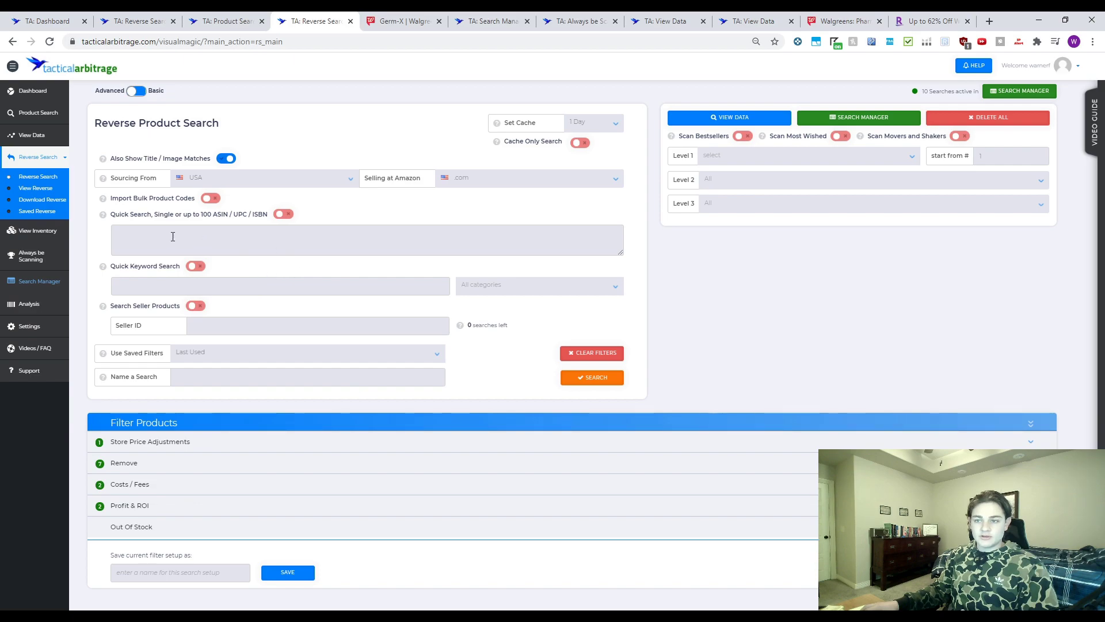
left_click(145, 236)
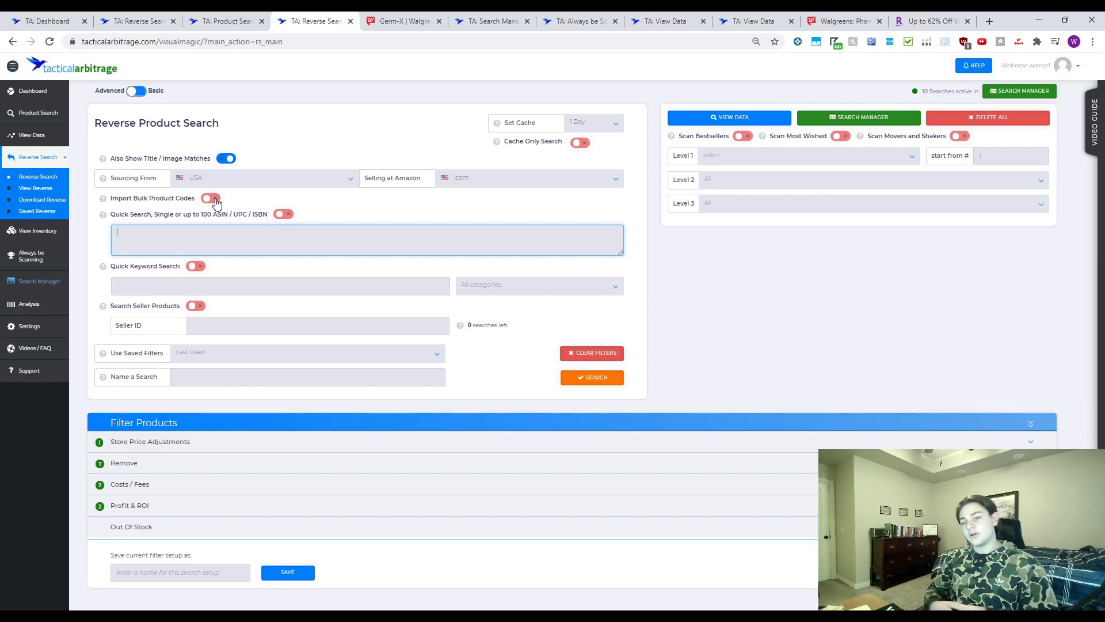
left_click(234, 325)
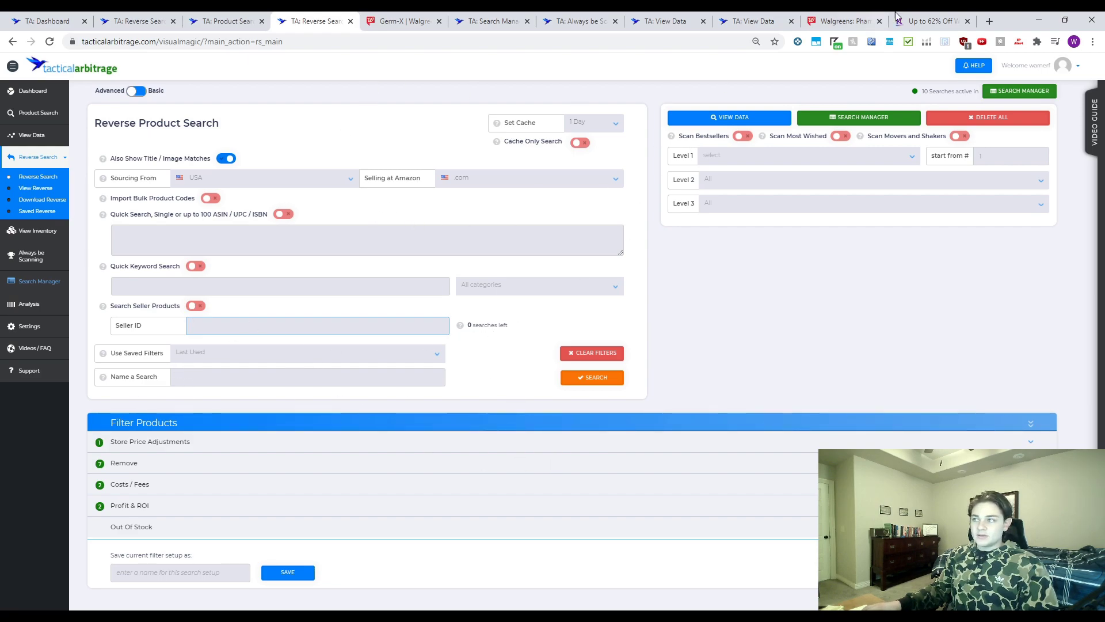
- Open amazon.com in a new tab and search it for walgreens vitamin
left_click(990, 21)
type("amazon.com")
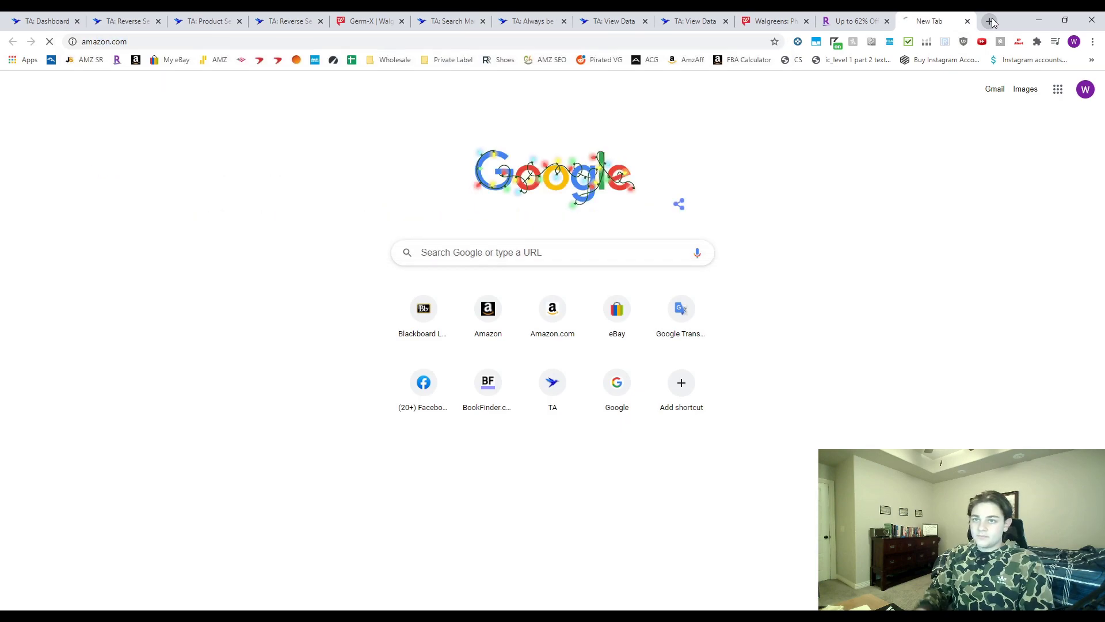
key("Return")
left_click(250, 67)
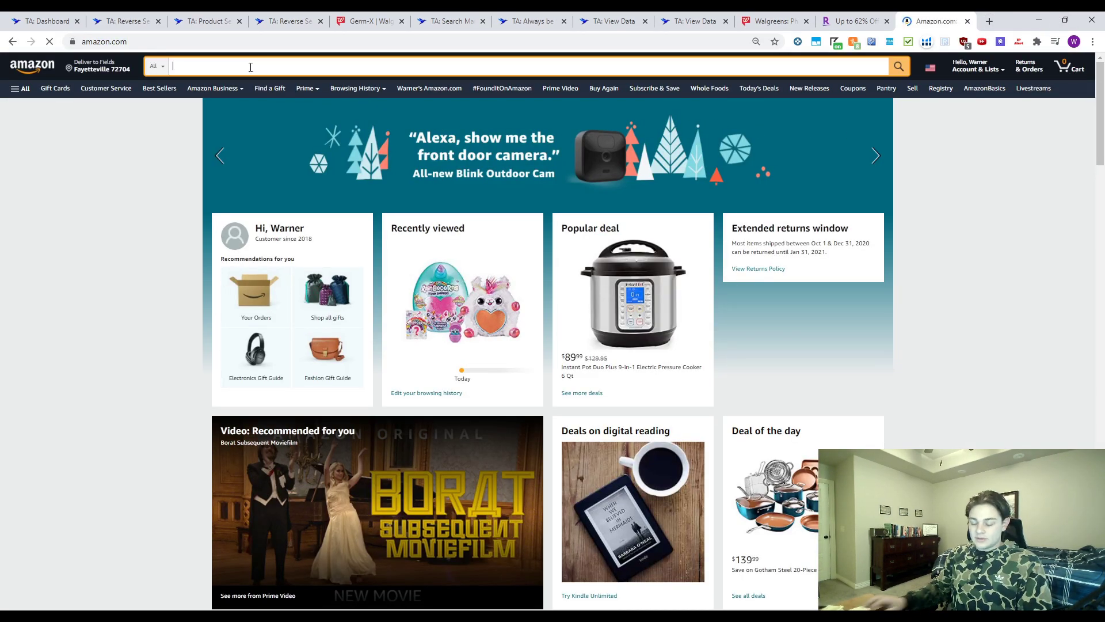
type("walgreens")
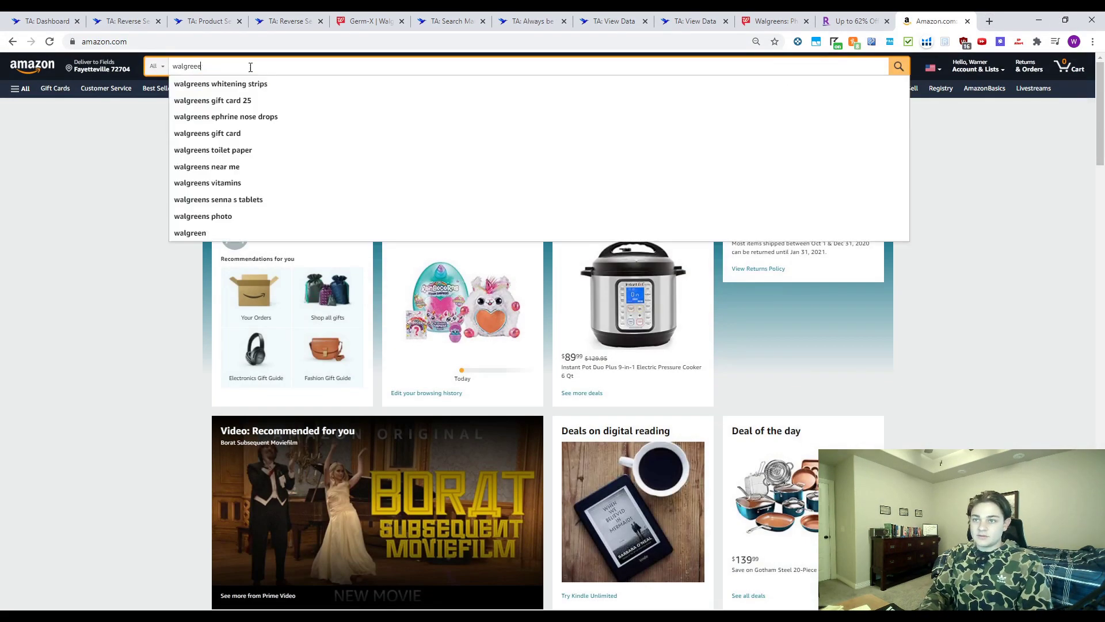
type(" vitam")
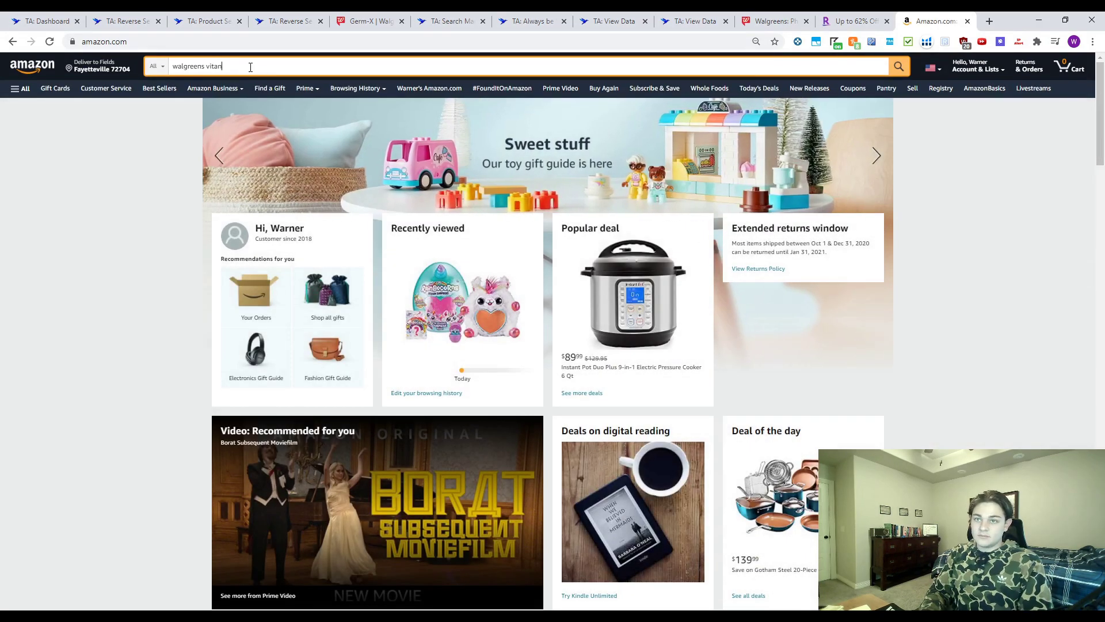
type("in")
key("Return")
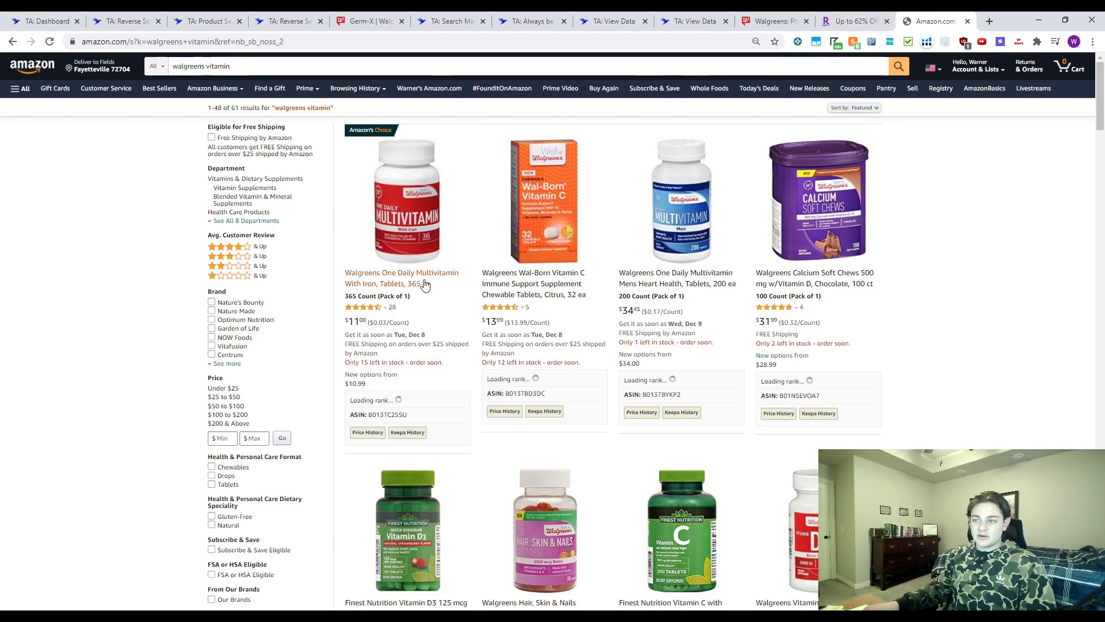
- Open The Clover's seller profile from the offers on the Walgreens One Daily Multivitamin With Iron listing
left_click(424, 220)
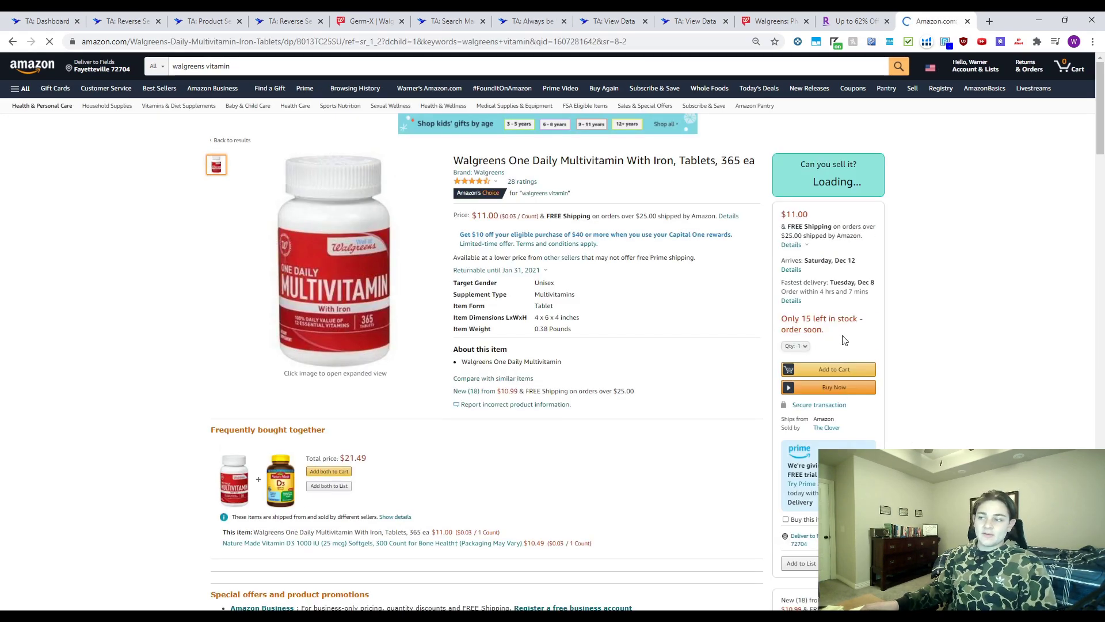
scroll(735, 340, "down", 1)
scroll(711, 490, "down", 4)
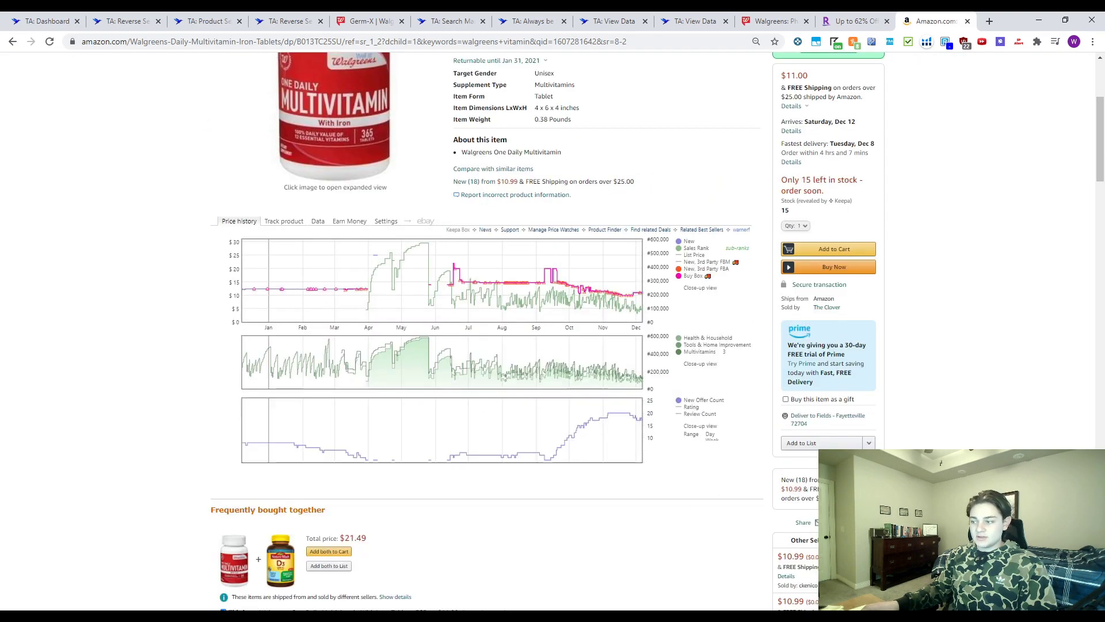
left_click(816, 422)
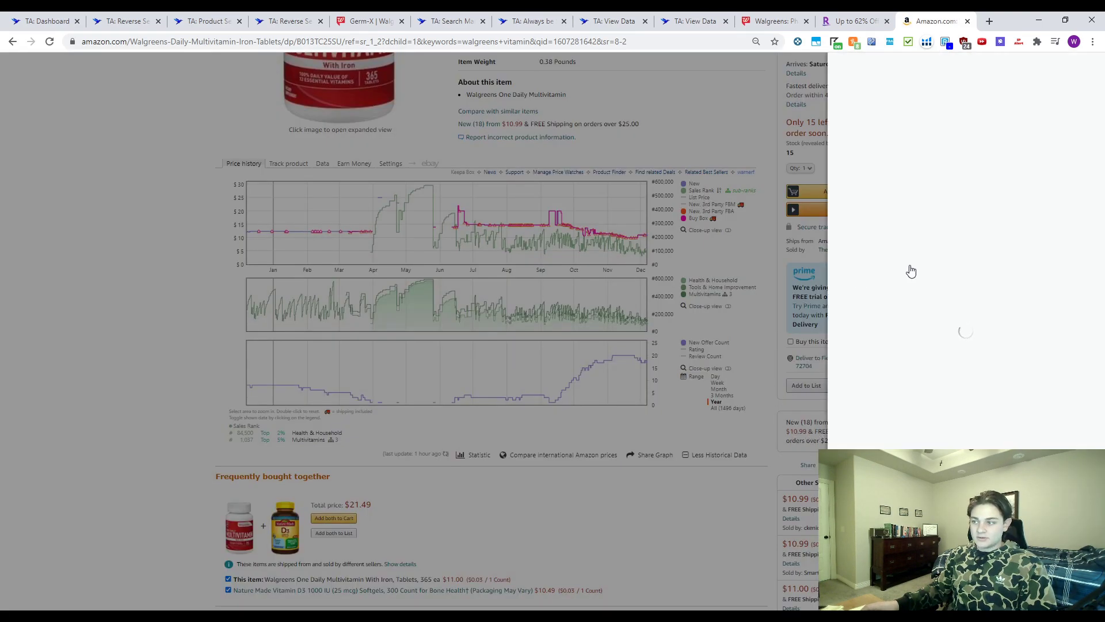
left_click(855, 152)
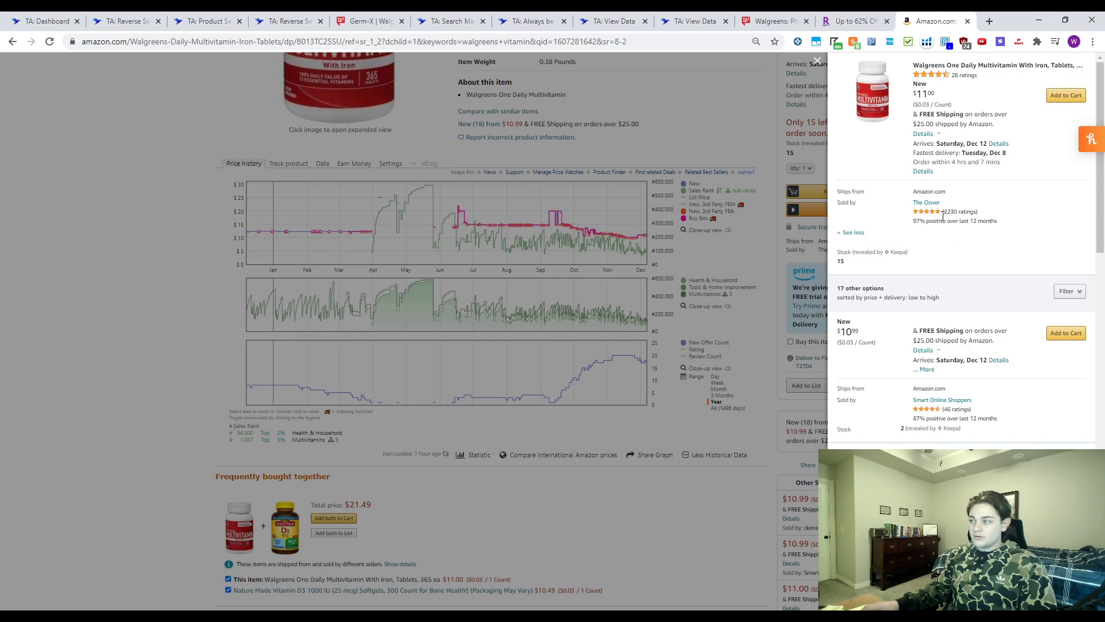
left_click(926, 203)
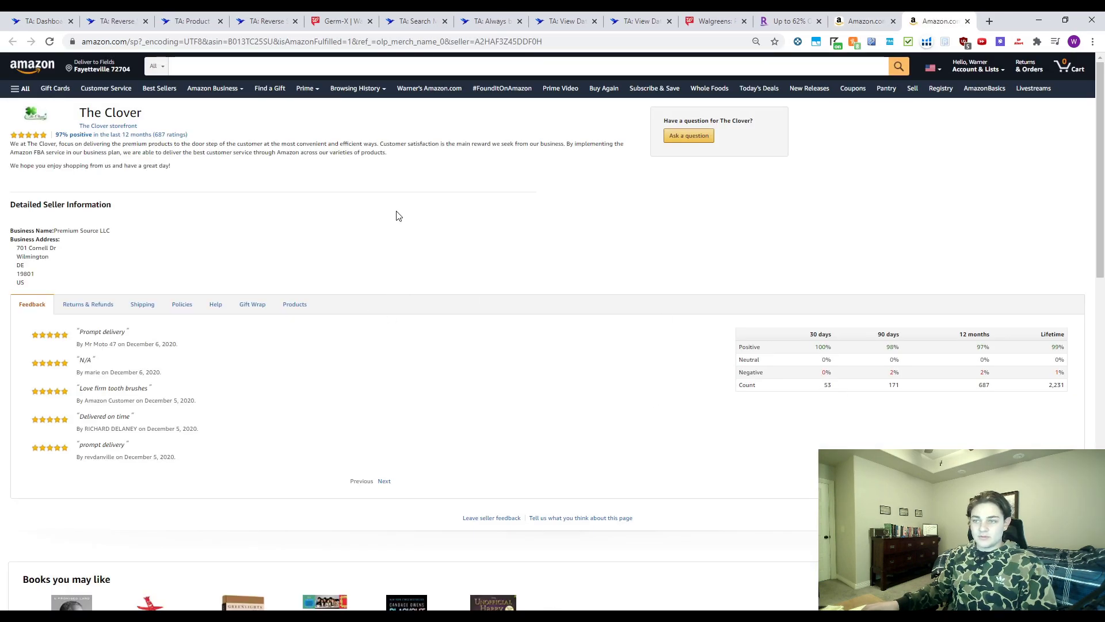
- Open The Clover's storefront and copy its seller ID from the web address
left_click_drag(188, 135, 110, 136)
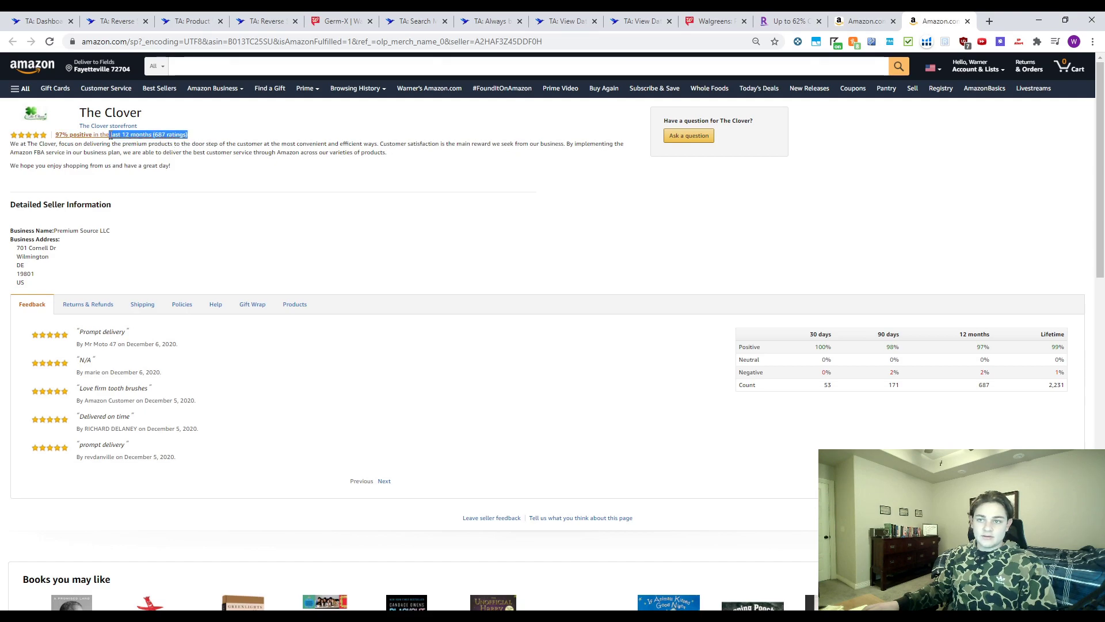
left_click(108, 126)
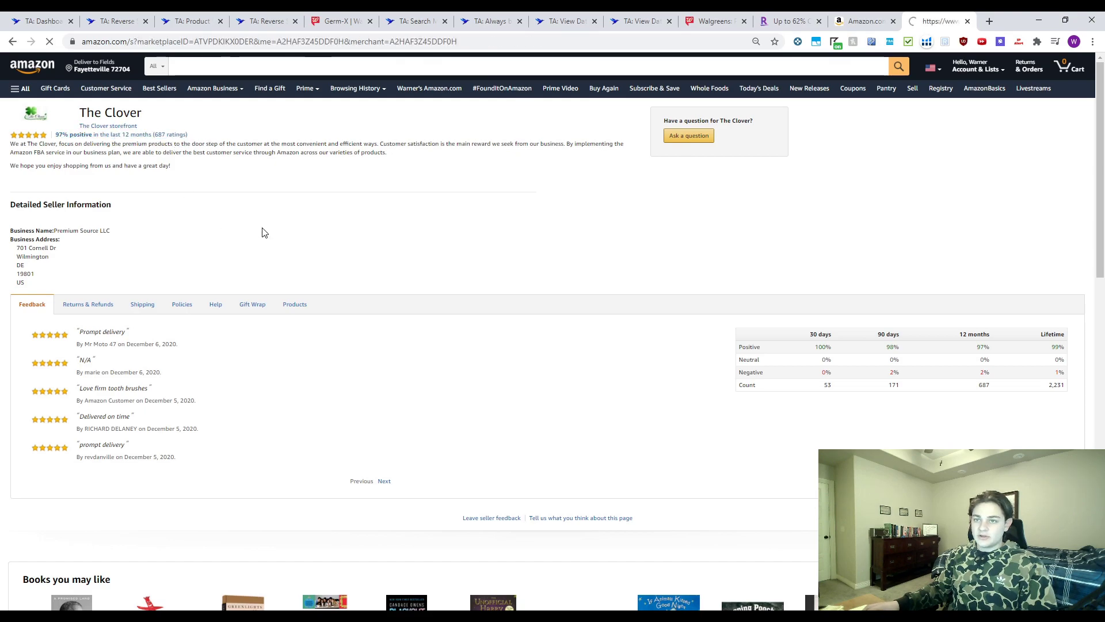
scroll(442, 306, "down", 5)
scroll(392, 277, "up", 2)
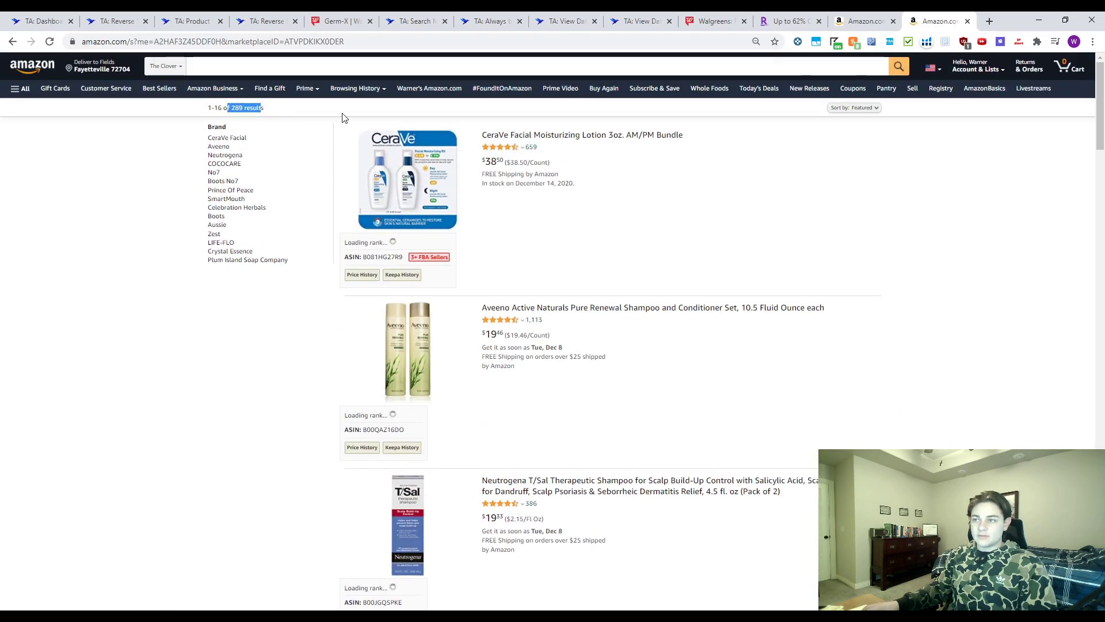
double_click(233, 41)
key("ctrl+c")
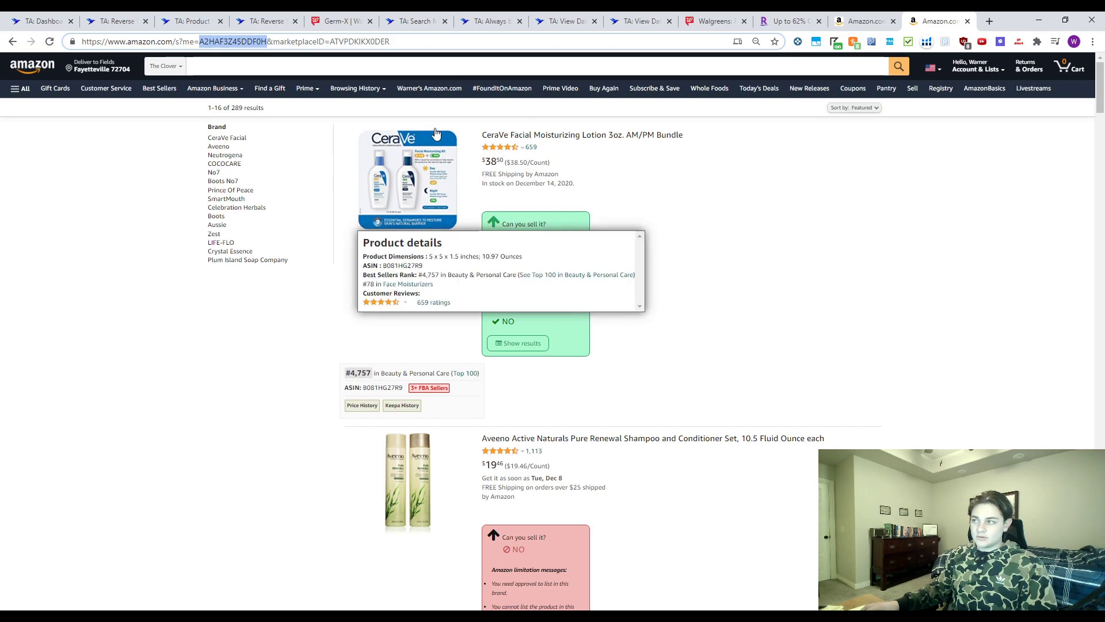
- Enter the copied seller ID in Tactical Arbitrage's Reverse Search seller products field and try to run the search
left_click(258, 21)
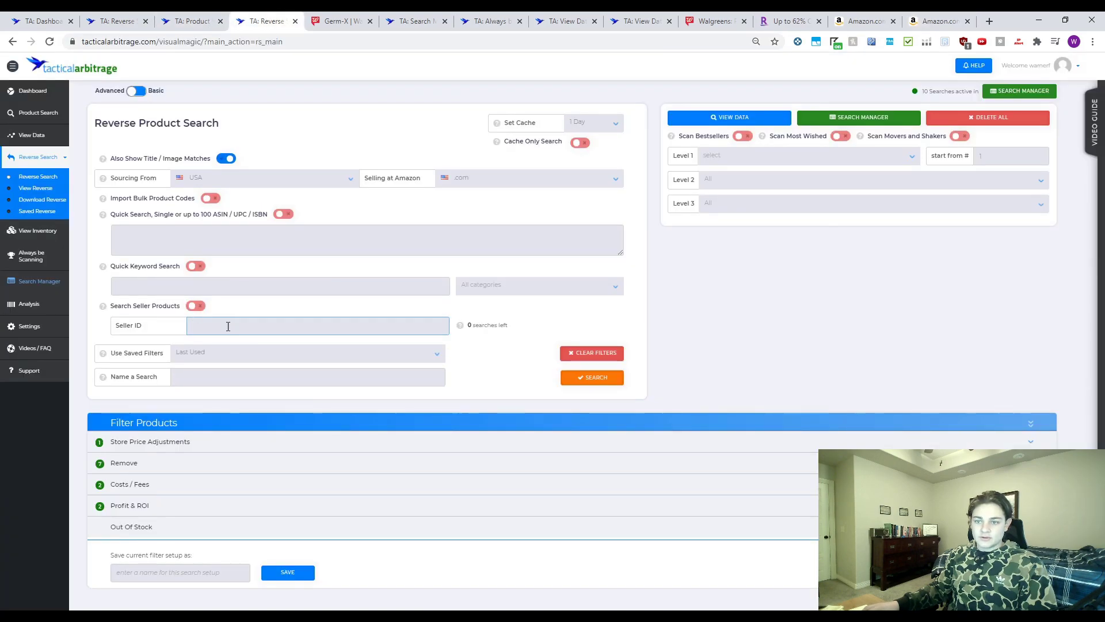
key("ctrl+v")
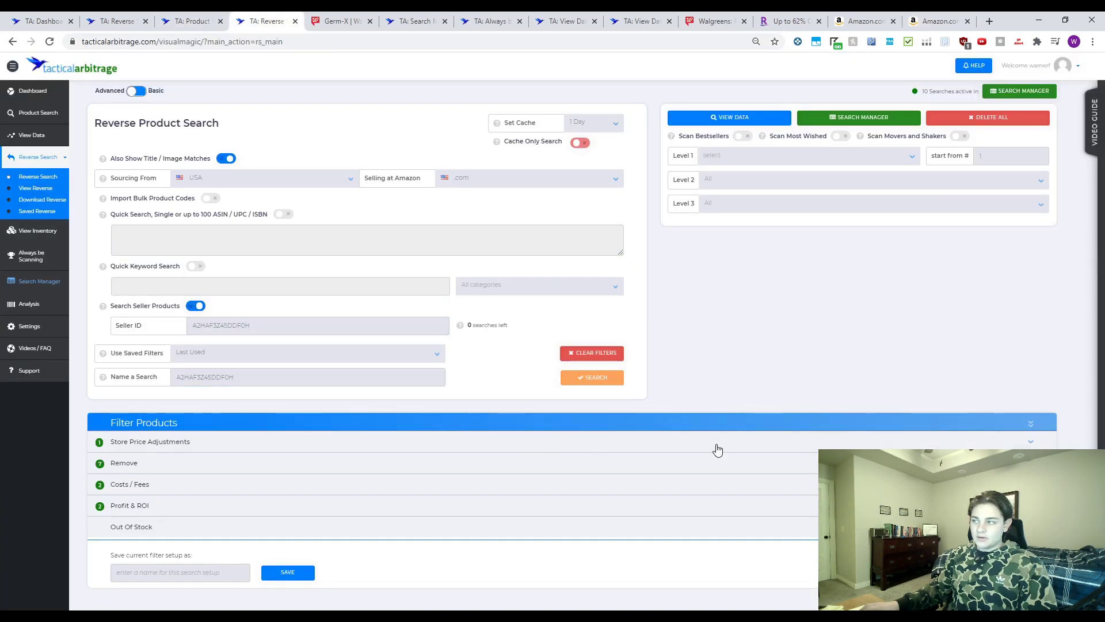
left_click(584, 376)
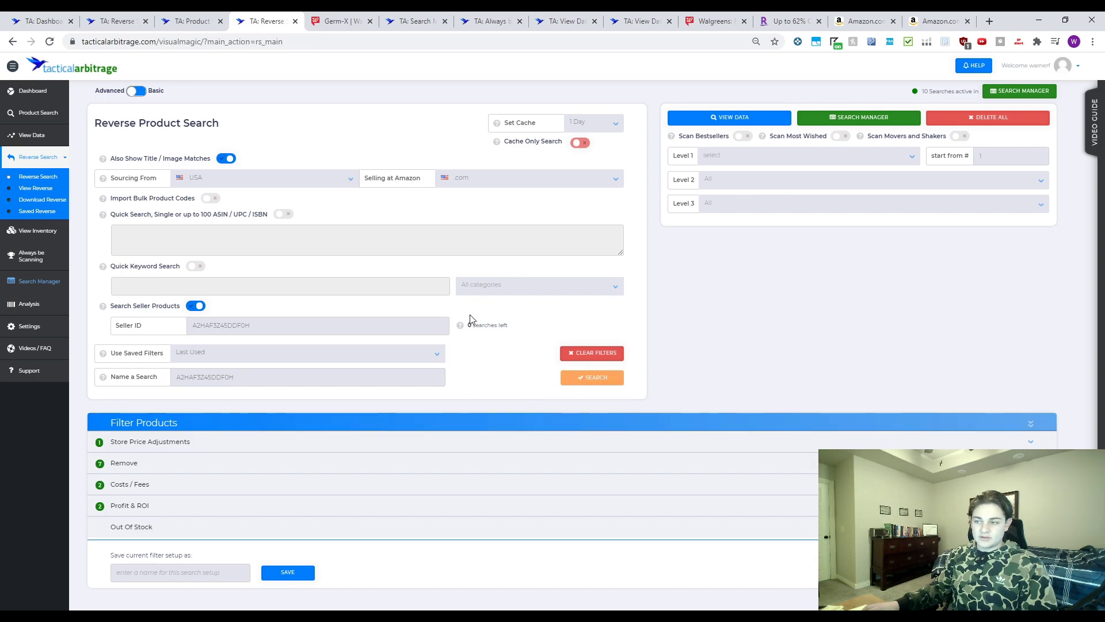
mouse_move(462, 326)
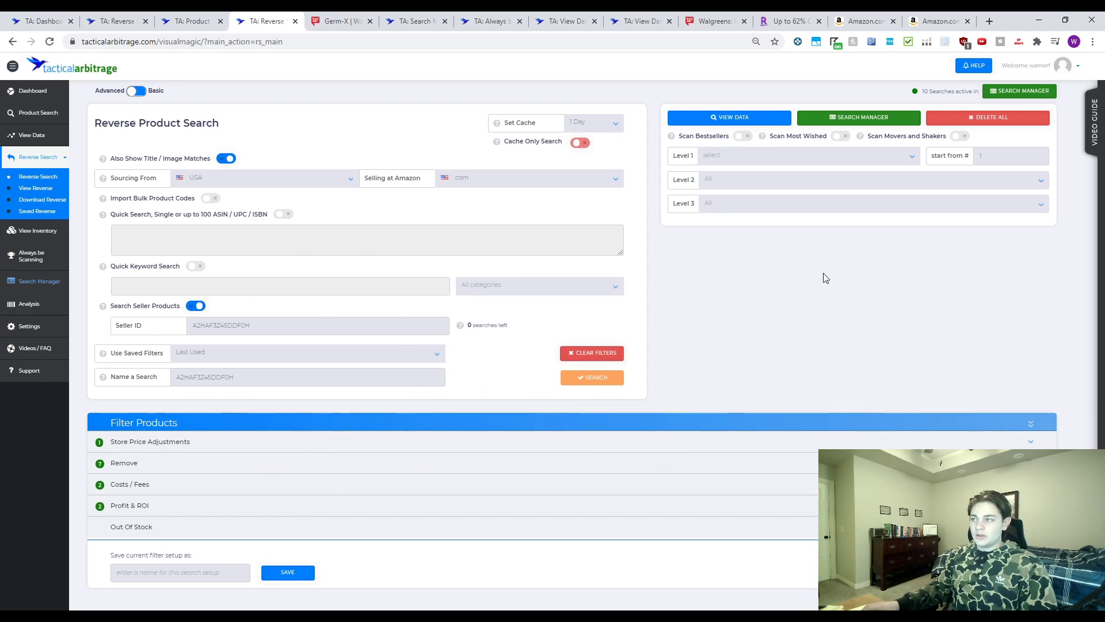
- Return to The Clover's Amazon storefront and examine its products' sales ranks, FBA seller labels and selling eligibility
left_click(940, 21)
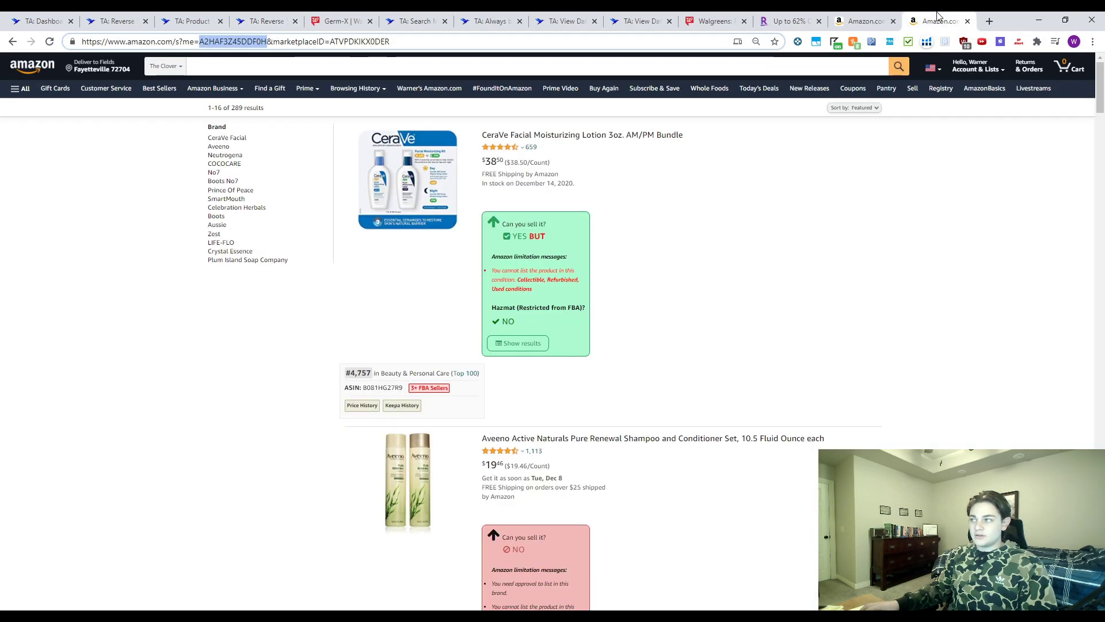
scroll(735, 415, "down", 10)
scroll(689, 415, "down", 15)
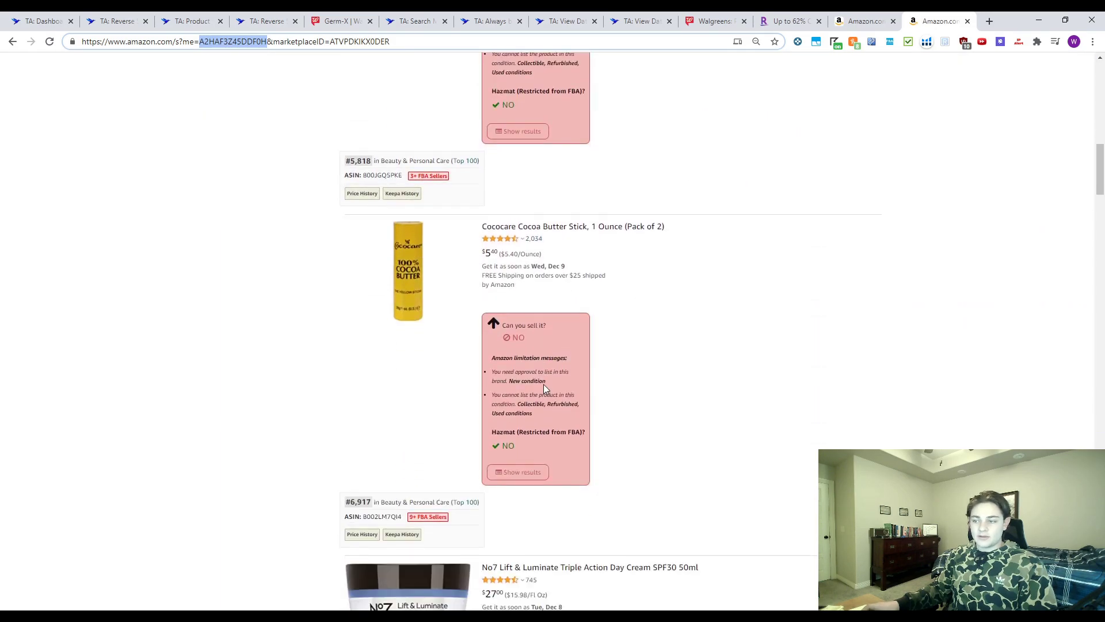
scroll(289, 358, "up", 7)
scroll(348, 420, "up", 20)
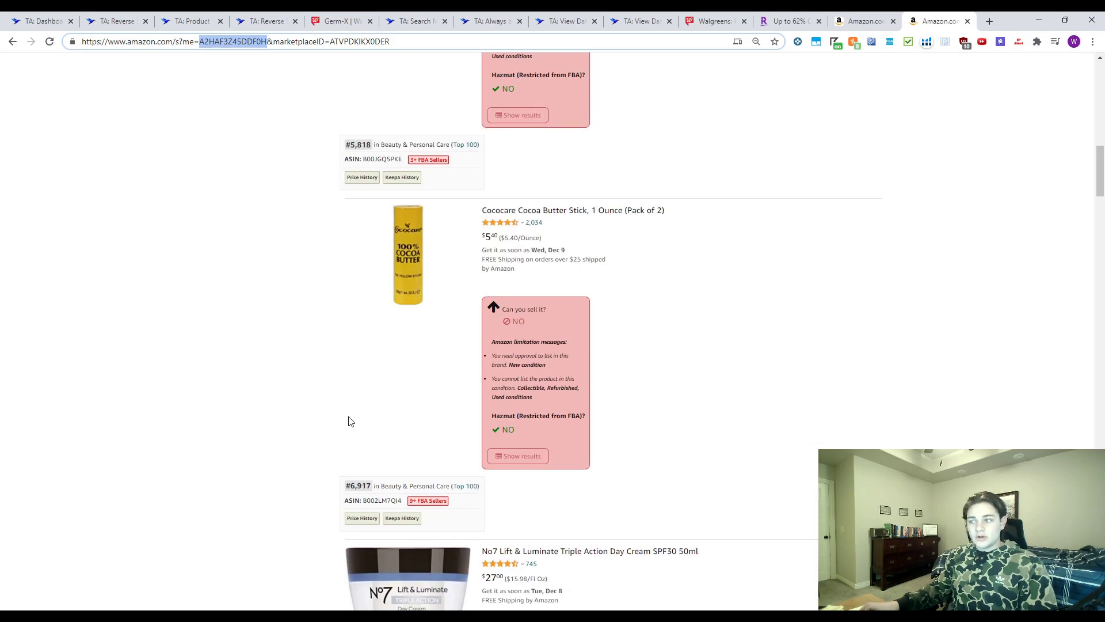
scroll(806, 408, "down", 7)
scroll(898, 399, "down", 10)
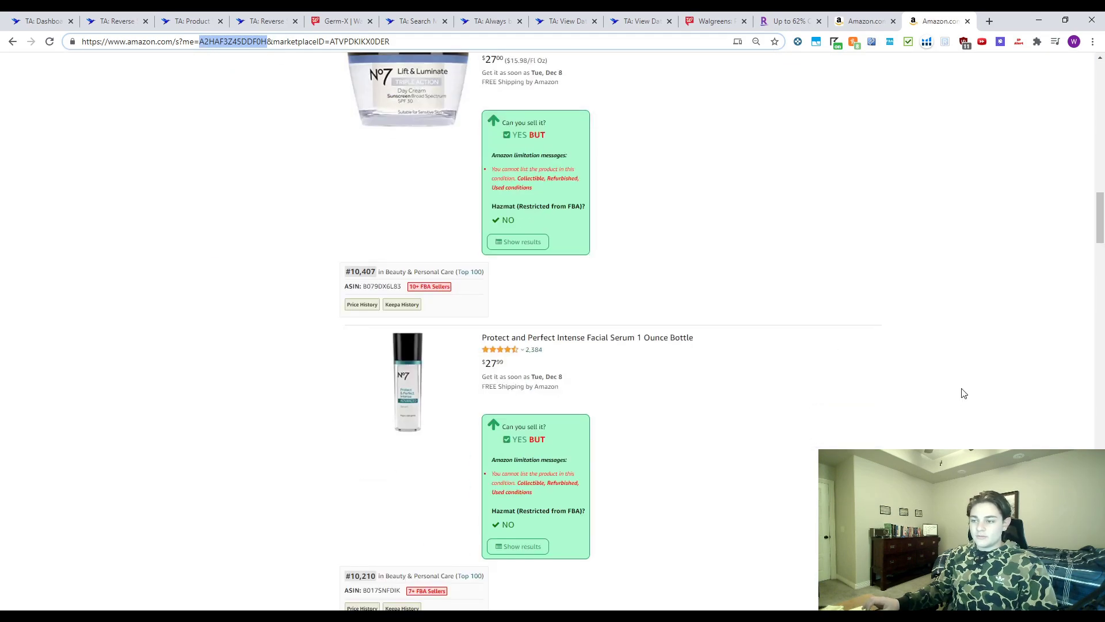
scroll(348, 432, "down", 8)
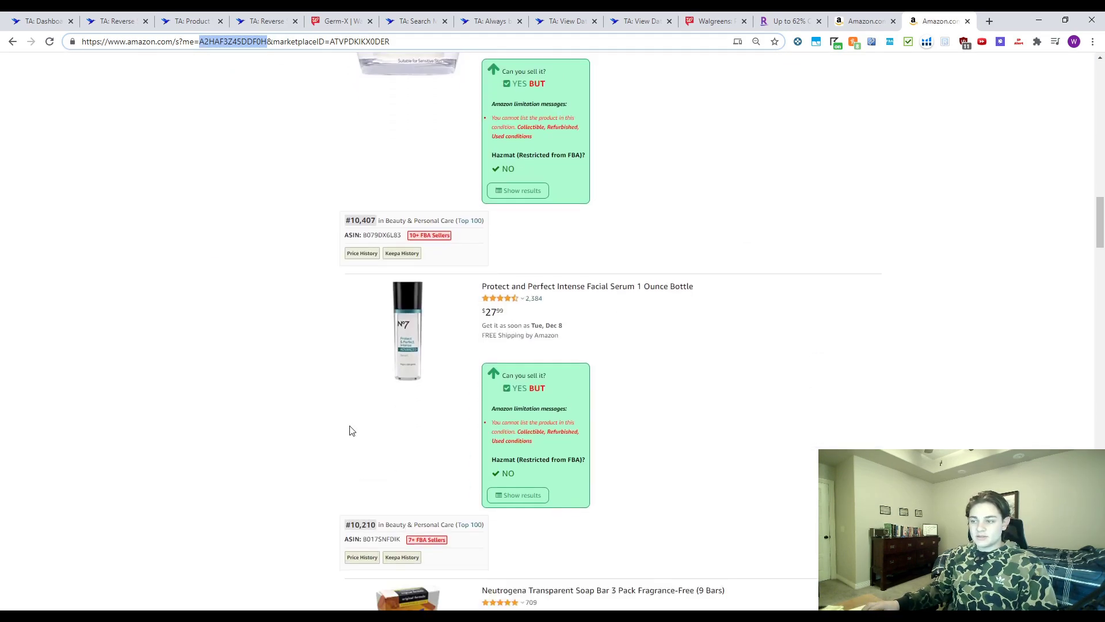
scroll(311, 405, "up", 6)
scroll(357, 424, "up", 20)
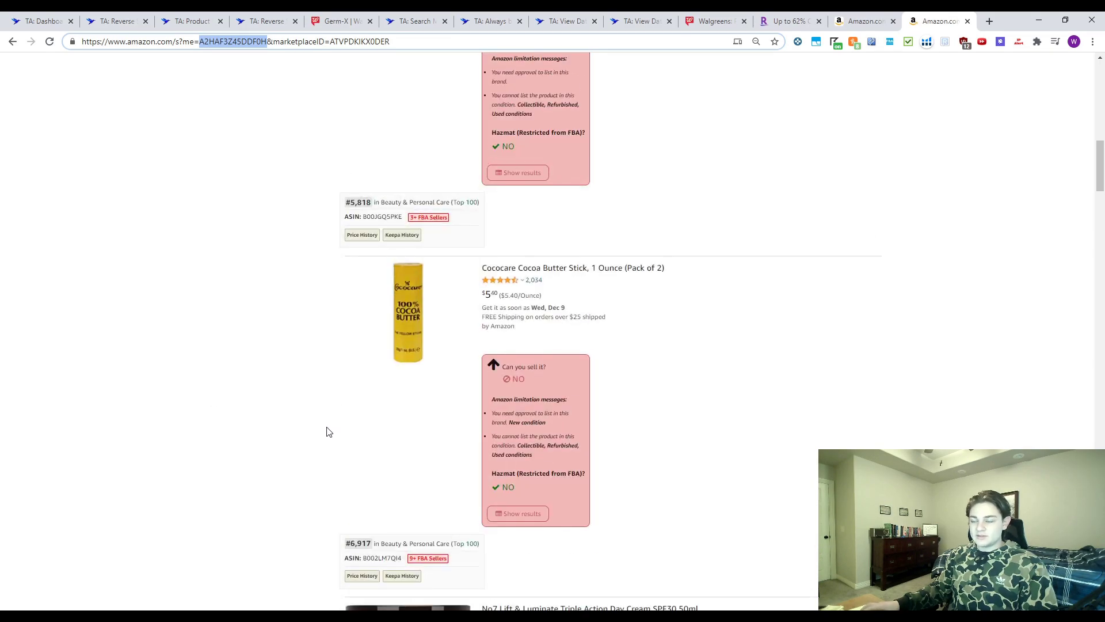
- Check the 30-day feedback count on The Clover's seller profile and reopen its storefront
key("alt+Left")
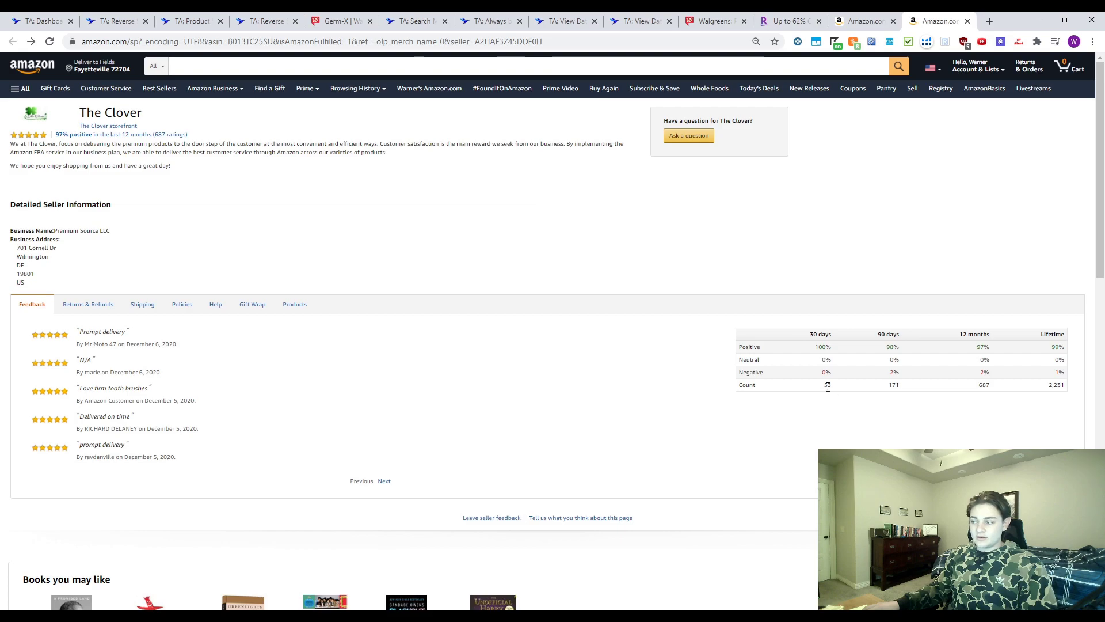
double_click(835, 394)
left_click(107, 126)
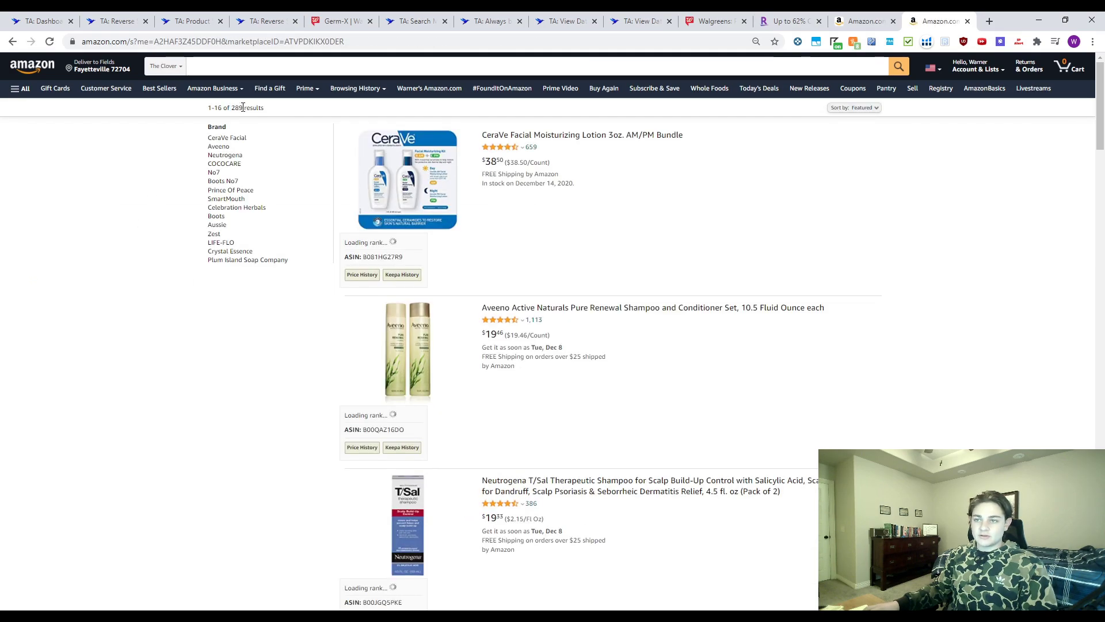
- Examine the storefront's products and the Aussie Total Miracle shampoo set's details, and return to the Tactical Arbitrage Reverse Search page
scroll(962, 275, "down", 1)
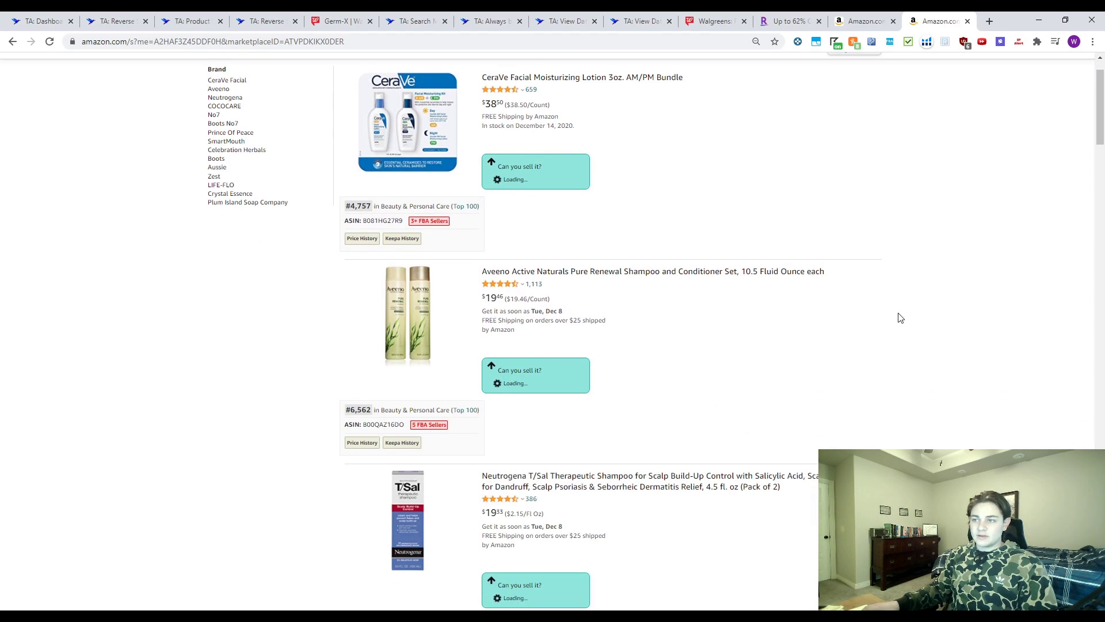
scroll(575, 369, "down", 6)
scroll(564, 390, "down", 6)
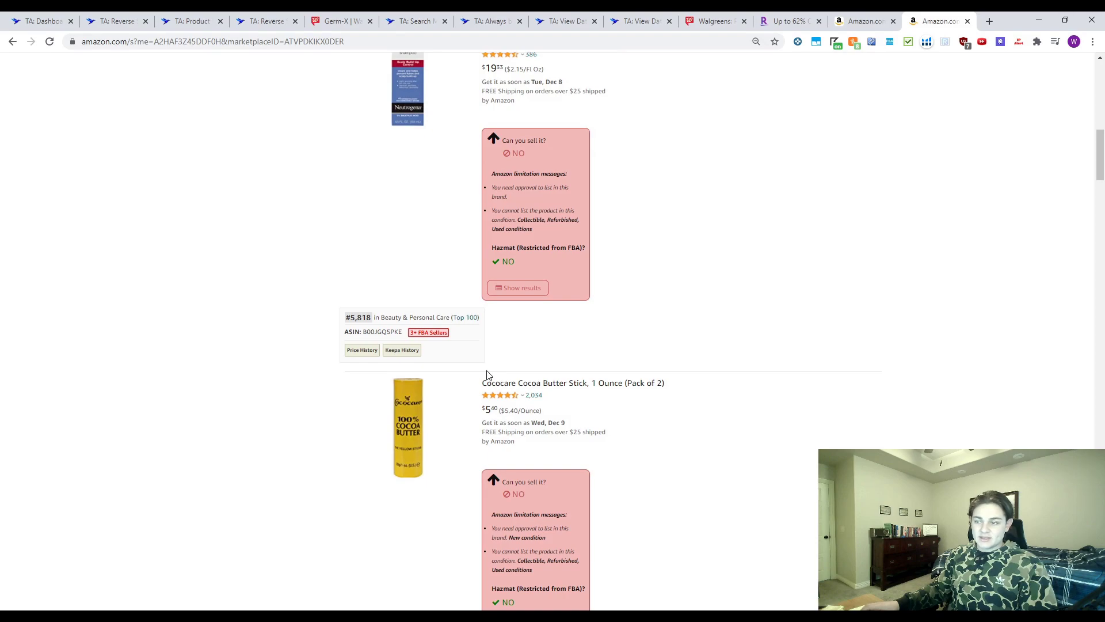
scroll(422, 372, "down", 18)
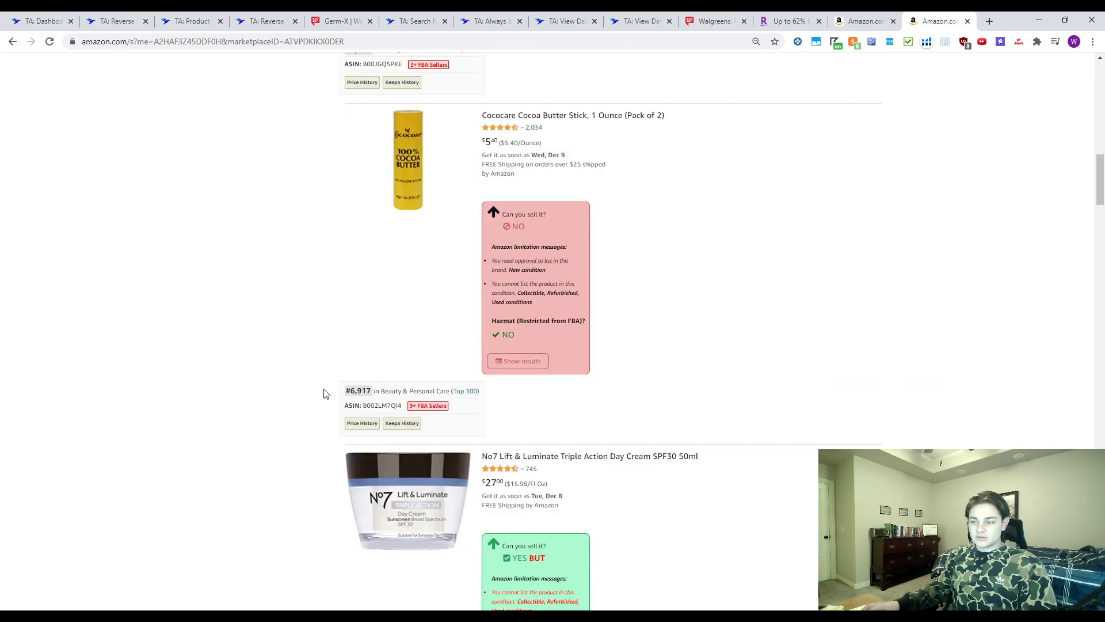
scroll(535, 421, "down", 15)
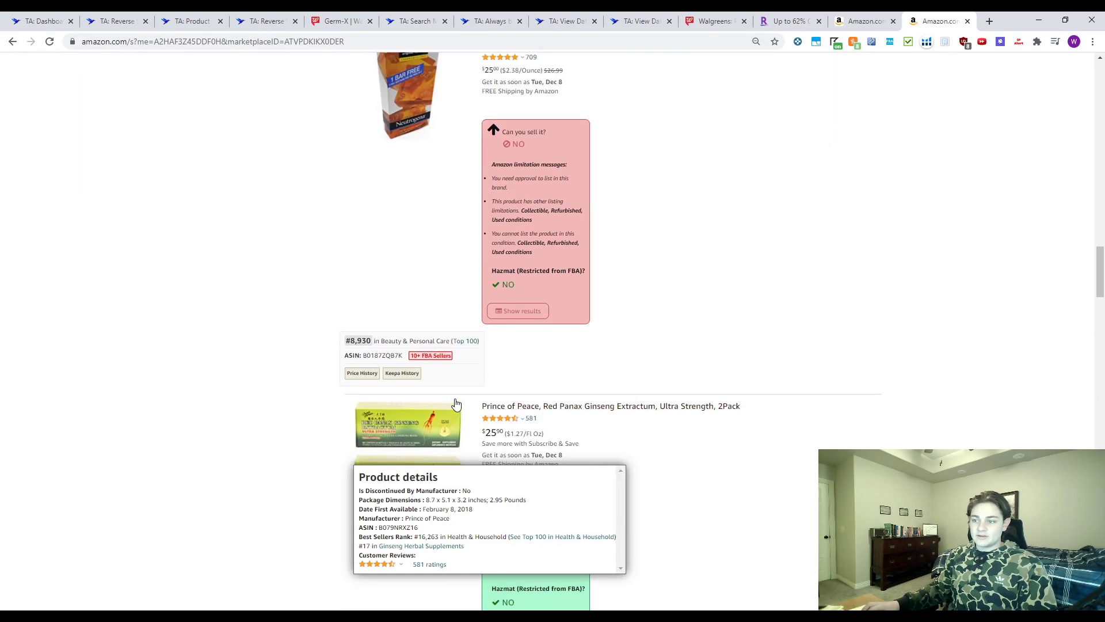
scroll(459, 178, "down", 11)
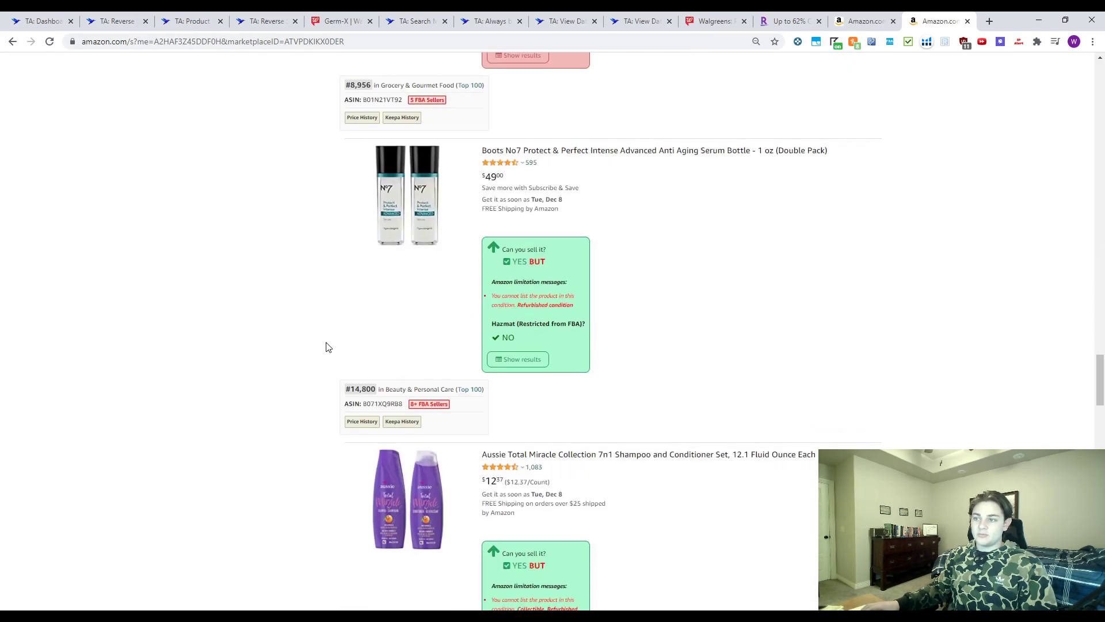
scroll(300, 324, "down", 6)
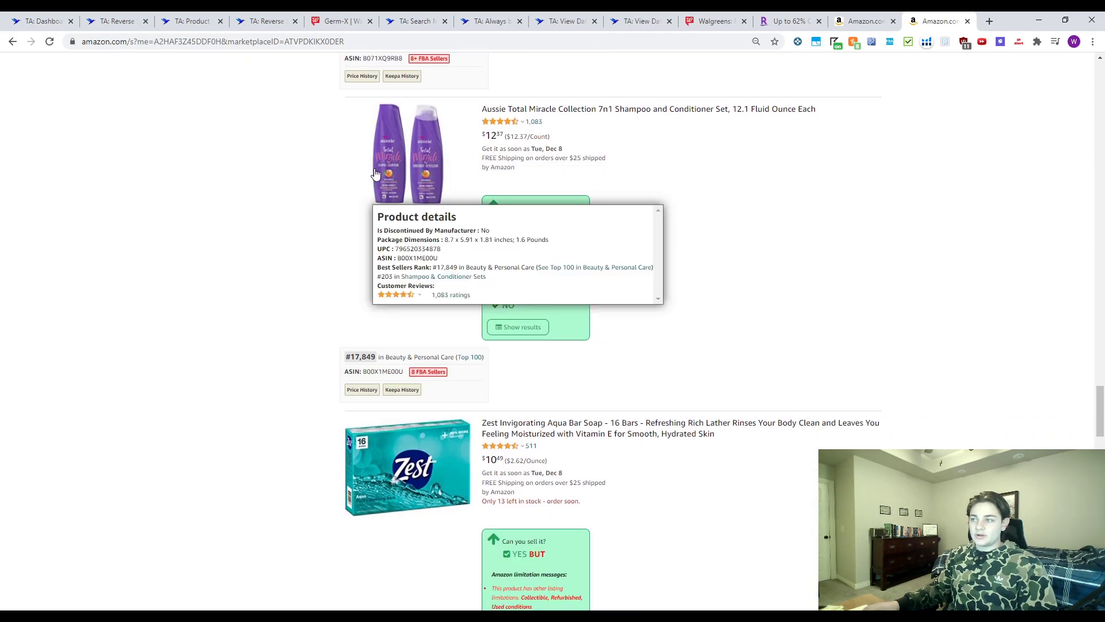
mouse_move(390, 144)
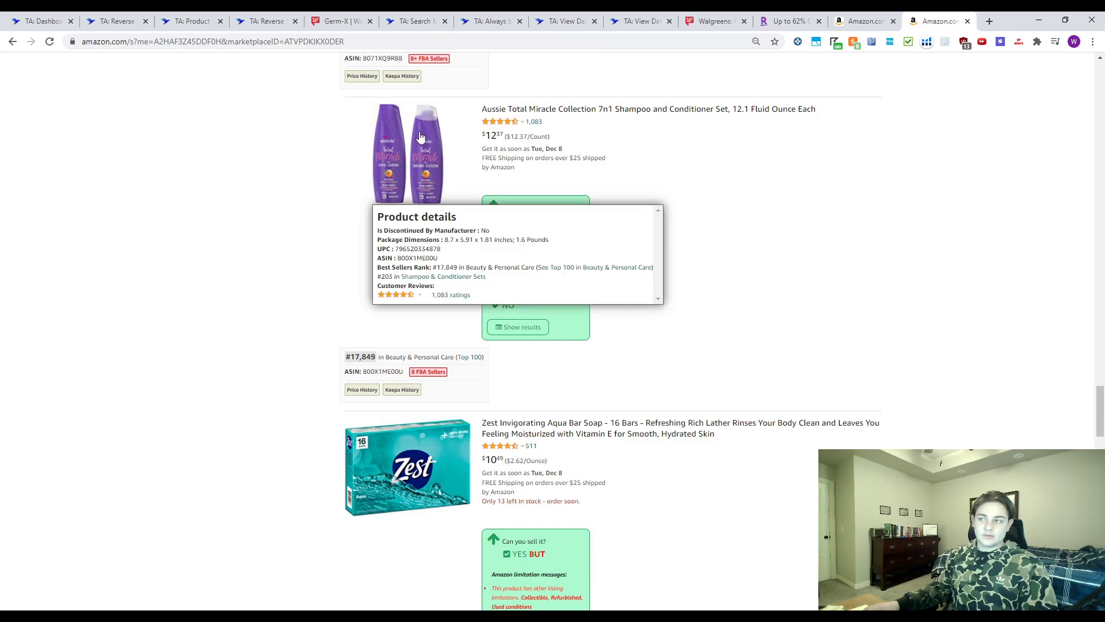
mouse_move(441, 188)
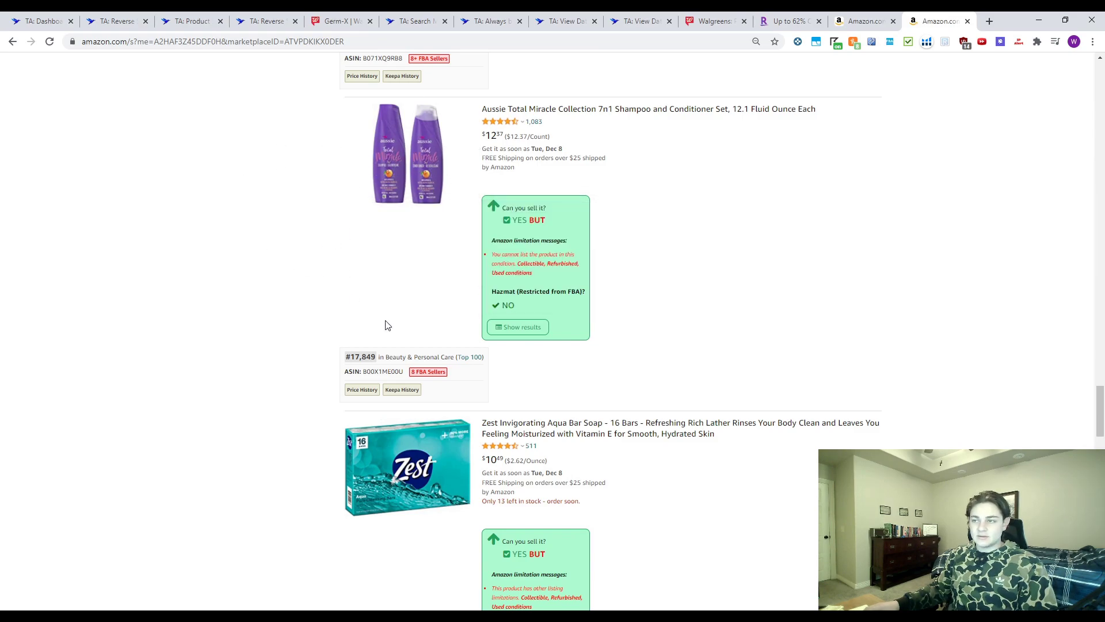
scroll(159, 126, "down", 3)
left_click(266, 22)
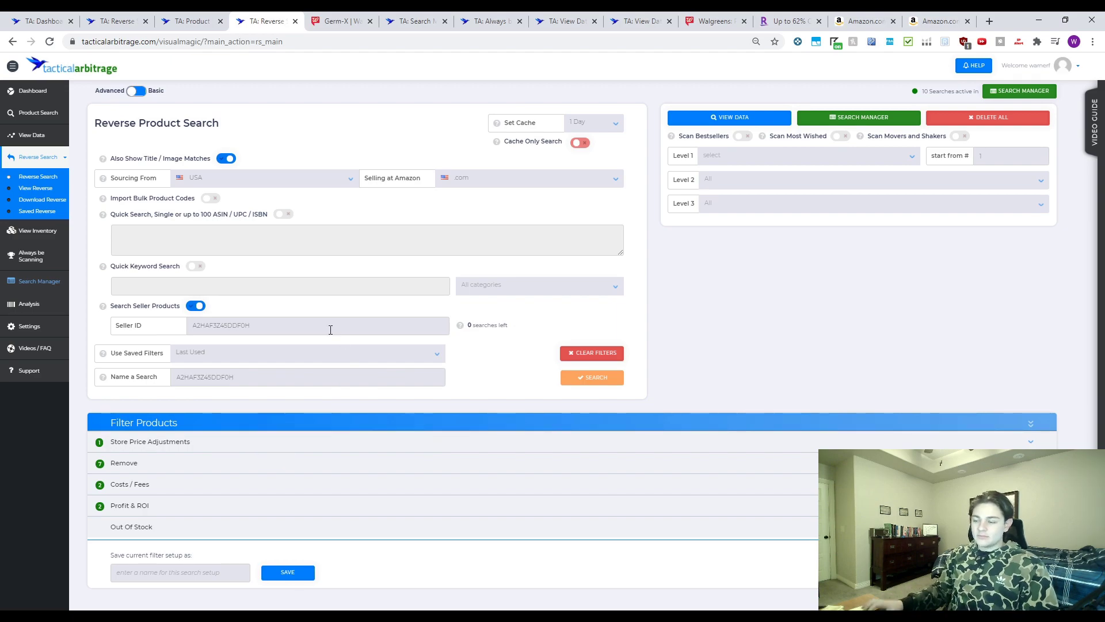
- Return to The Clover's Amazon storefront and check its total result count and first listed products
left_click(926, 21)
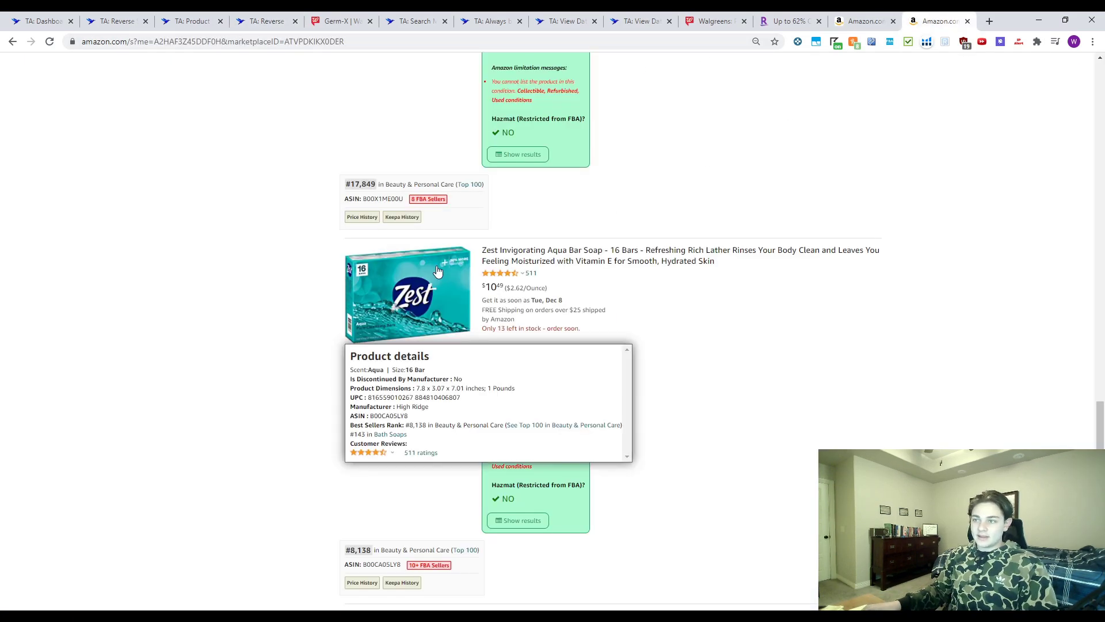
left_click_drag(230, 104, 264, 107)
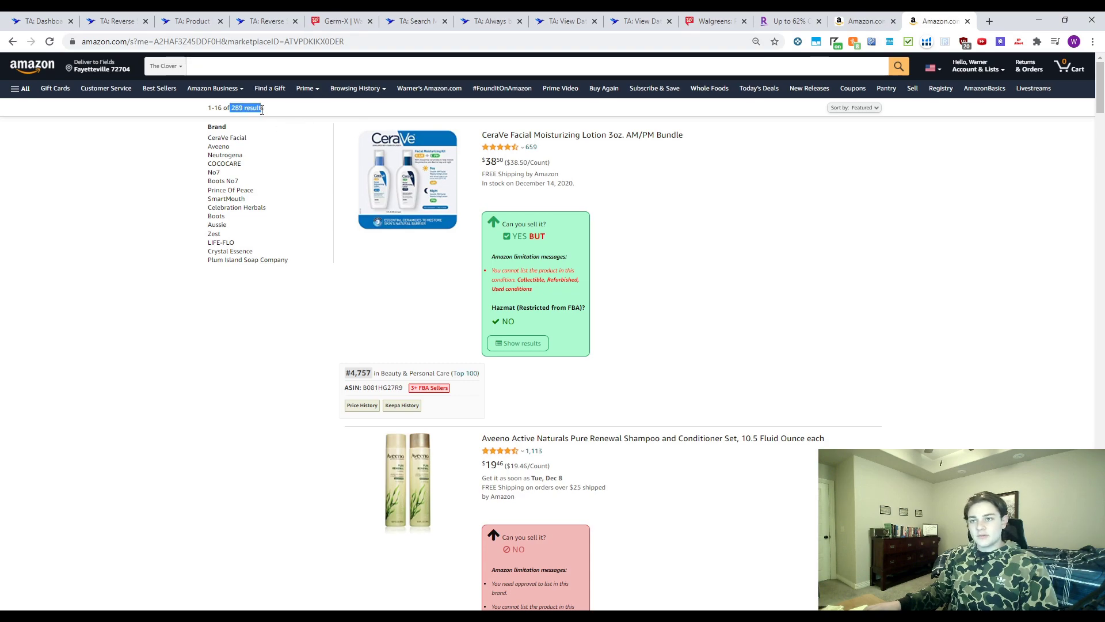
scroll(908, 353, "down", 8)
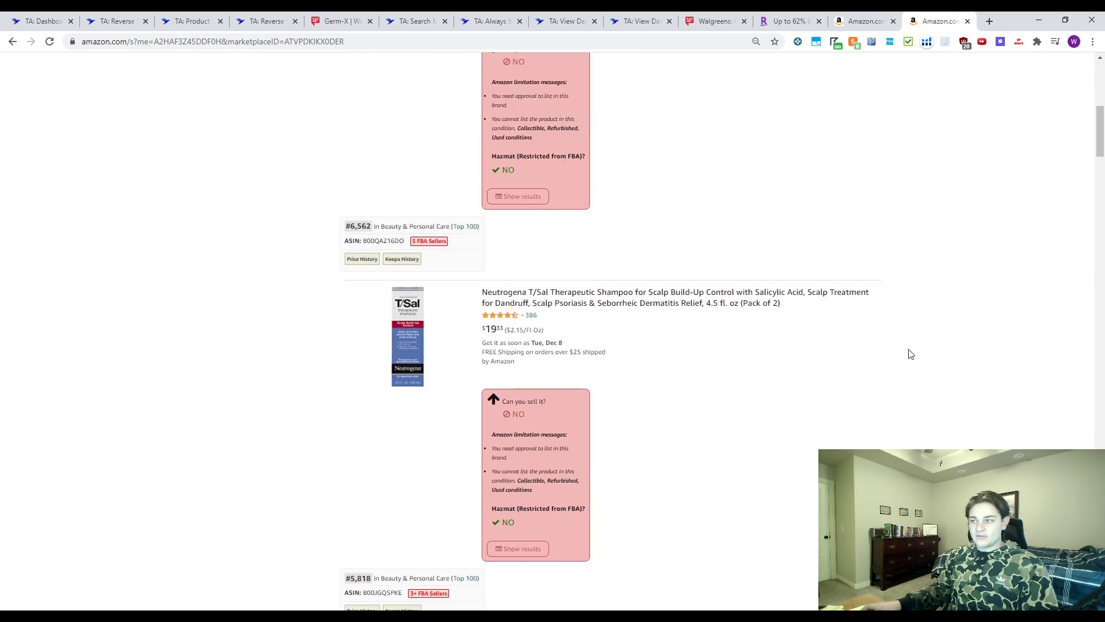
scroll(907, 353, "up", 8)
- Switch to Tactical Arbitrage's View Data for all results, keeping the column filters in use
left_click(714, 21)
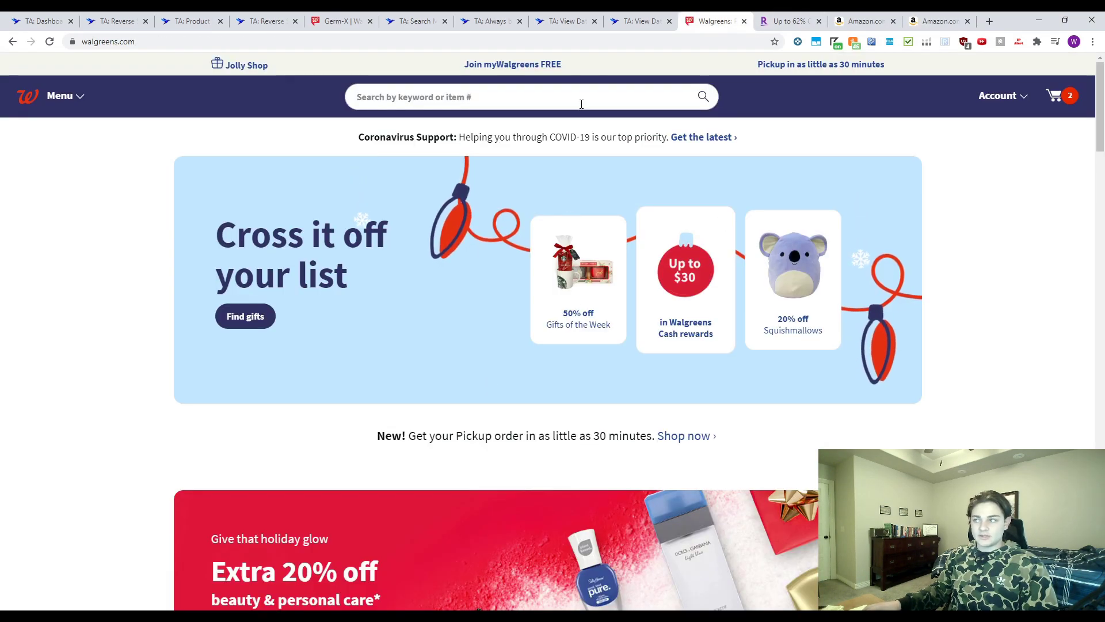
left_click(489, 20)
left_click(408, 18)
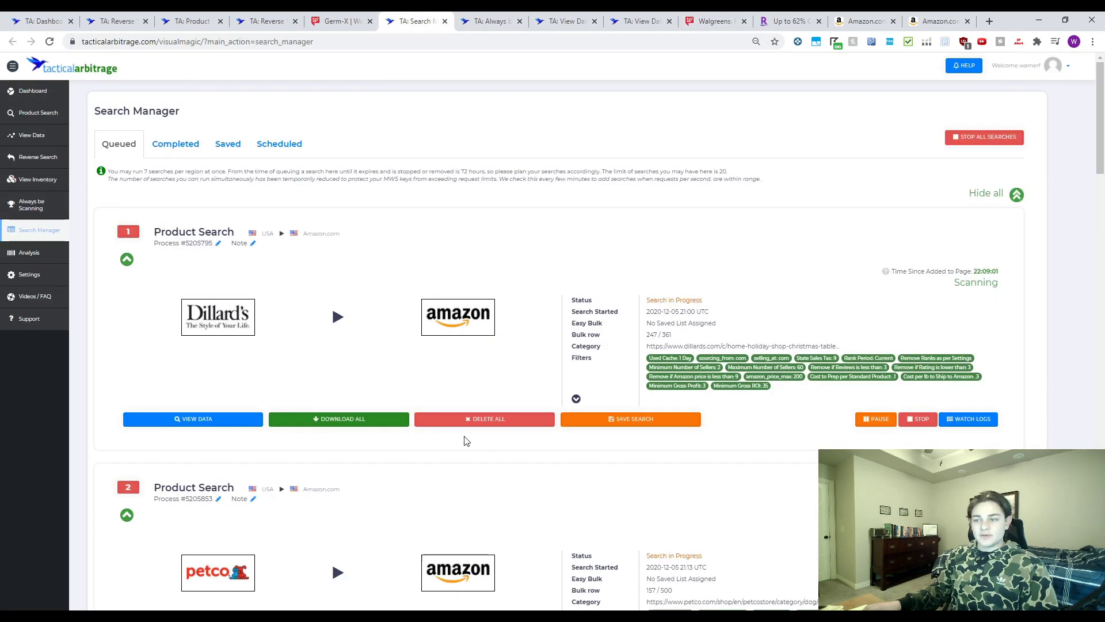
left_click(262, 19)
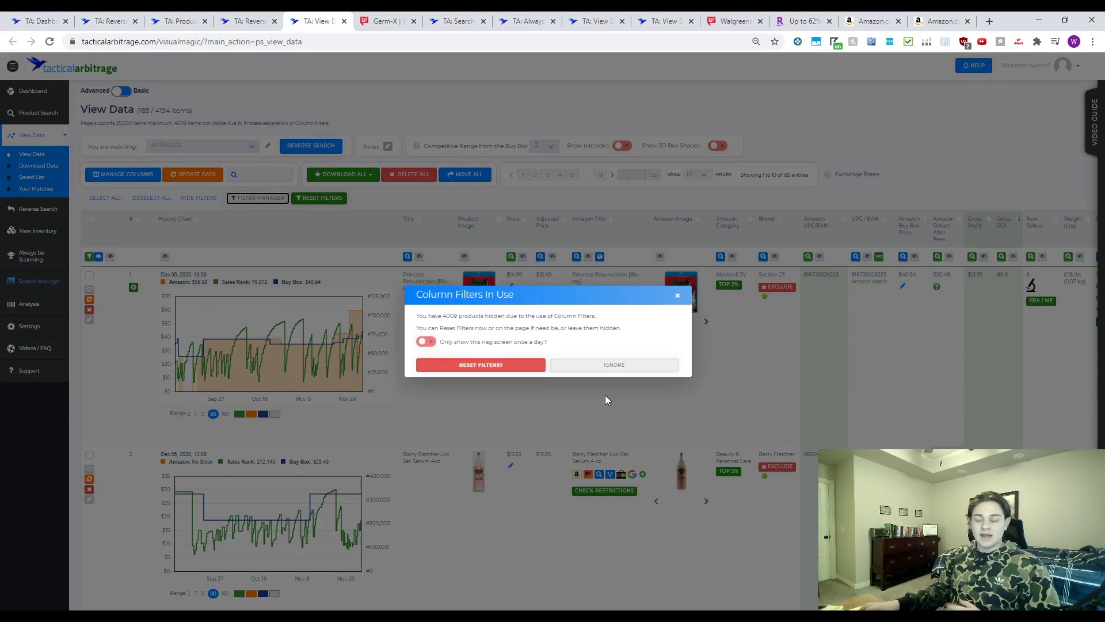
left_click(611, 366)
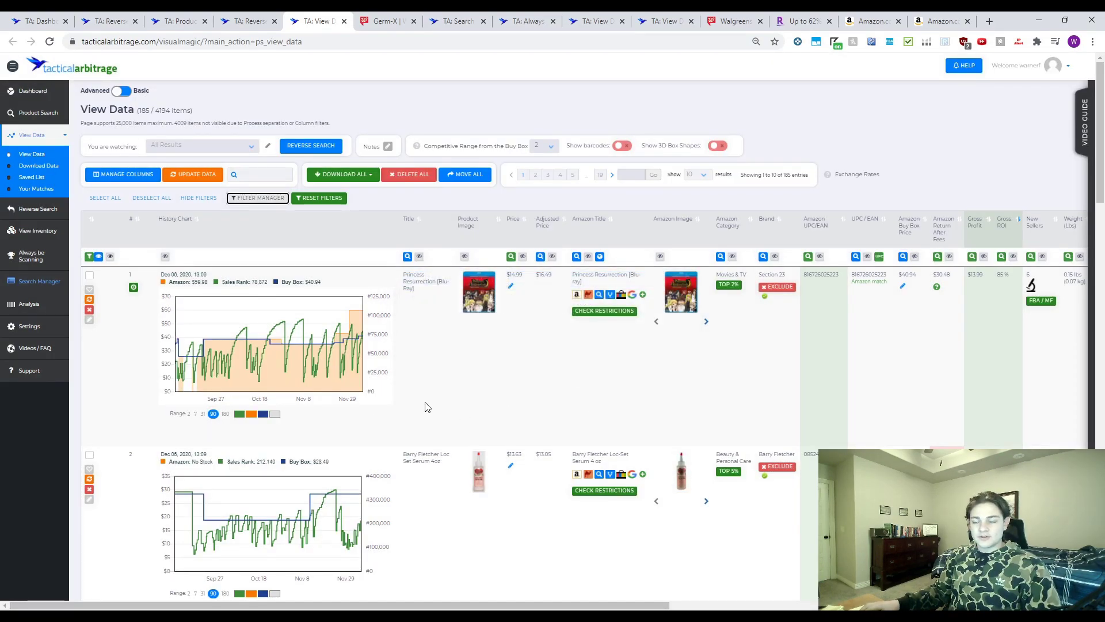
- Examine the first View Data products' Amazon price, sales rank and buy box history charts
scroll(428, 408, "down", 3)
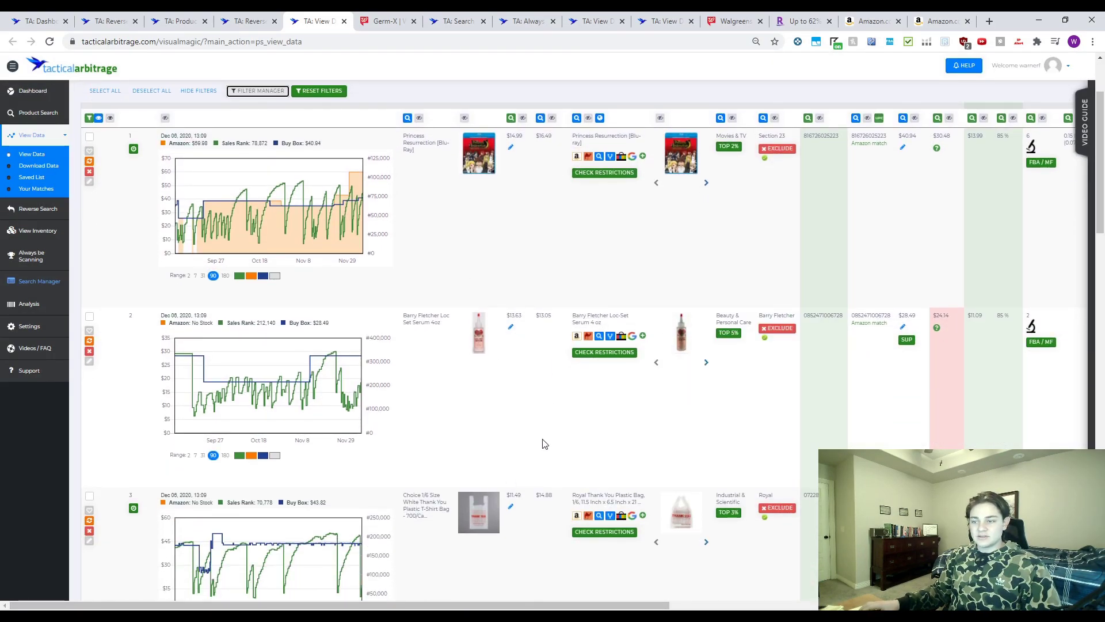
scroll(576, 419, "down", 5)
scroll(576, 418, "up", 10)
scroll(576, 419, "down", 1)
scroll(576, 419, "down", 4)
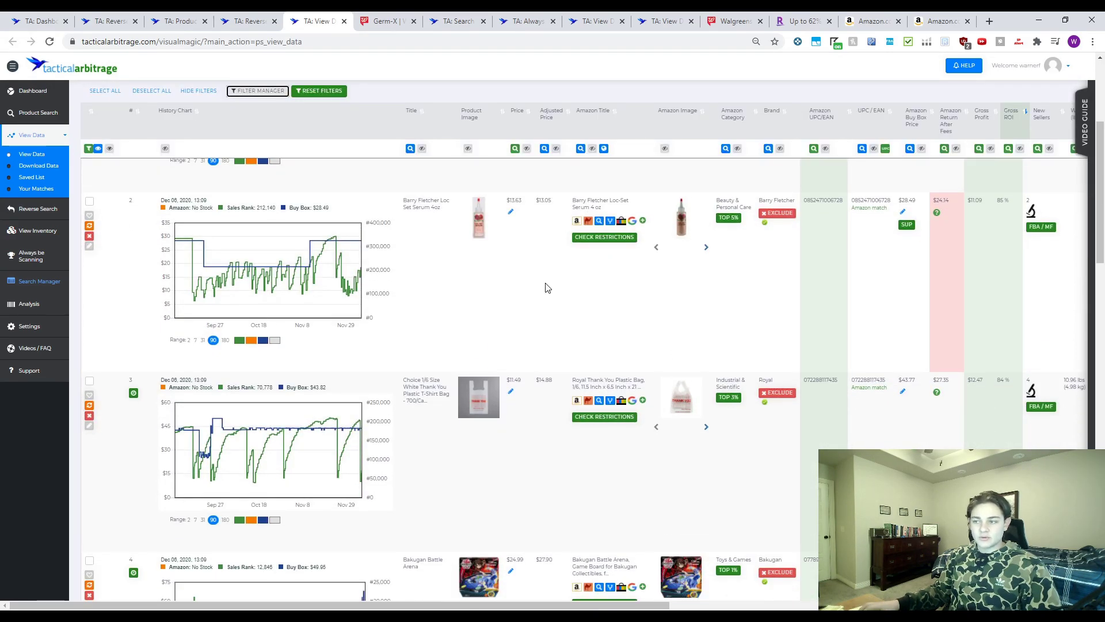
scroll(576, 310, "up", 5)
scroll(563, 354, "down", 4)
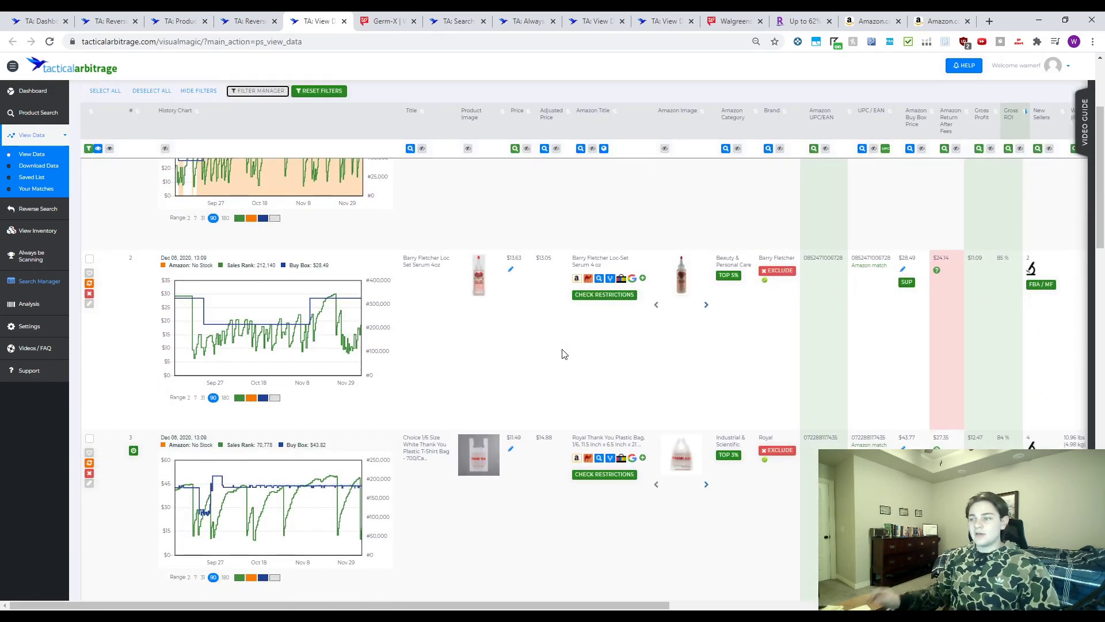
scroll(306, 337, "up", 5)
scroll(277, 259, "down", 3)
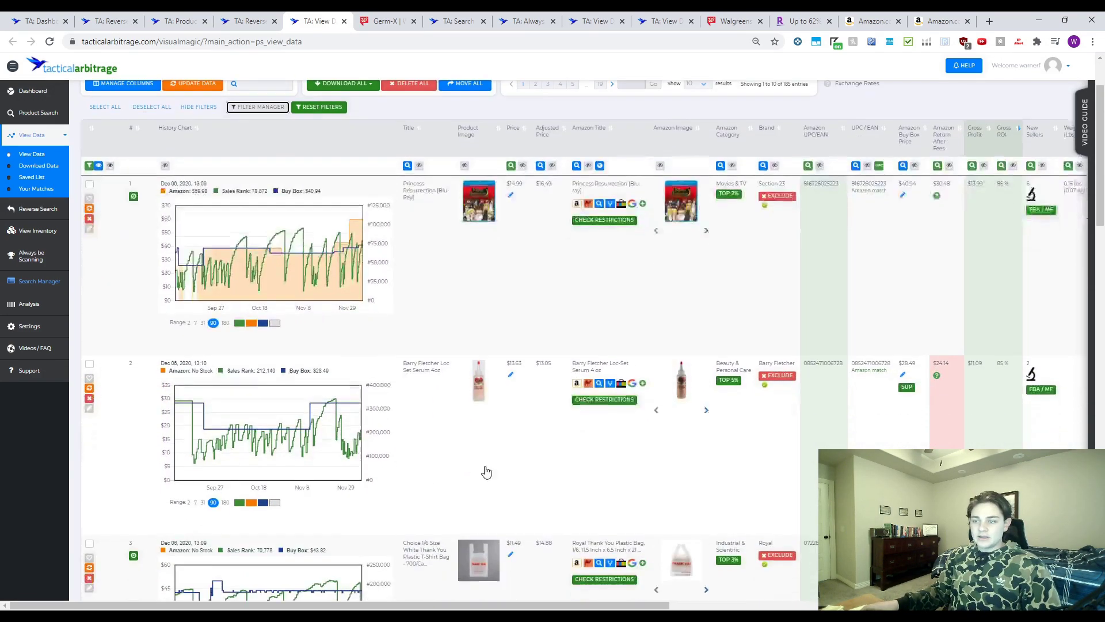
scroll(489, 456, "down", 2)
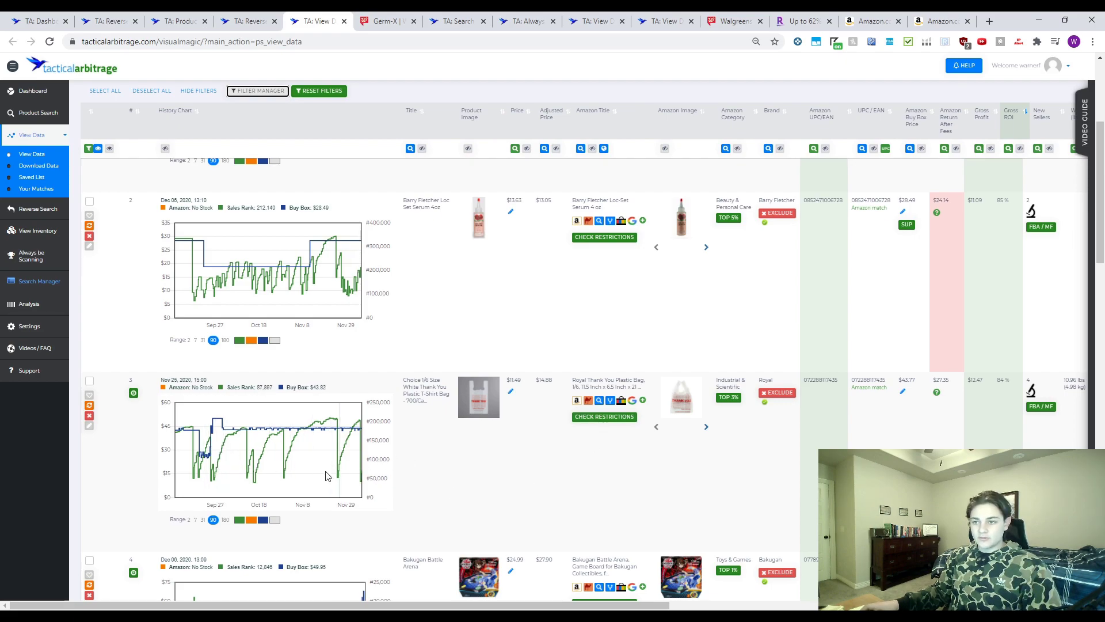
scroll(578, 194, "up", 1)
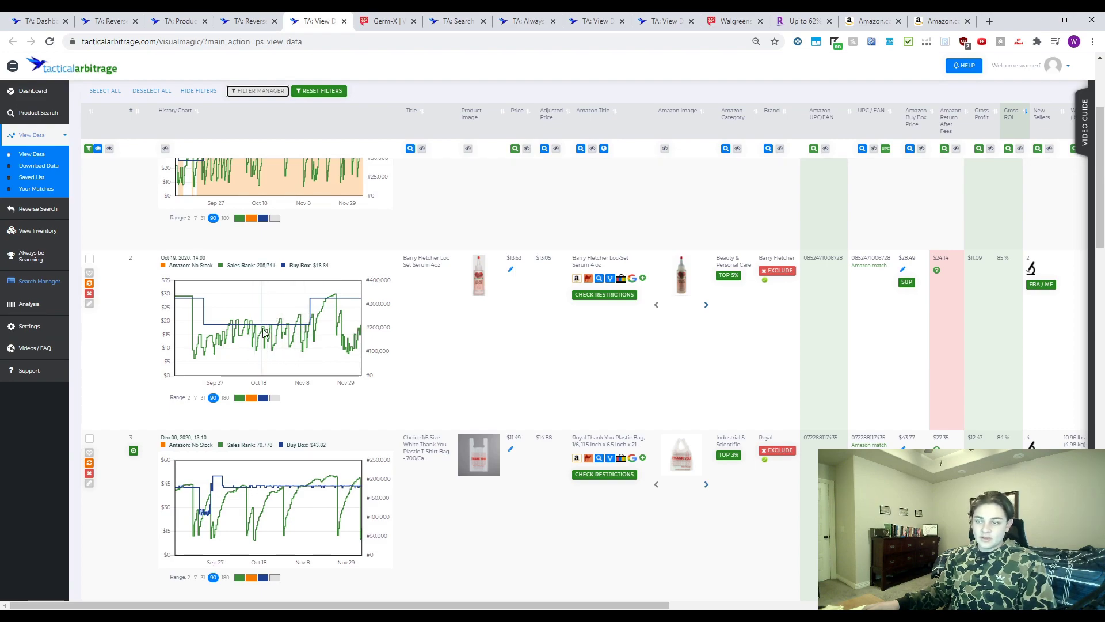
- Compare the history charts of the Bakugan Battle Arena, Brita filter, CeraVe cleanser and Alavert rows
scroll(403, 375, "down", 5)
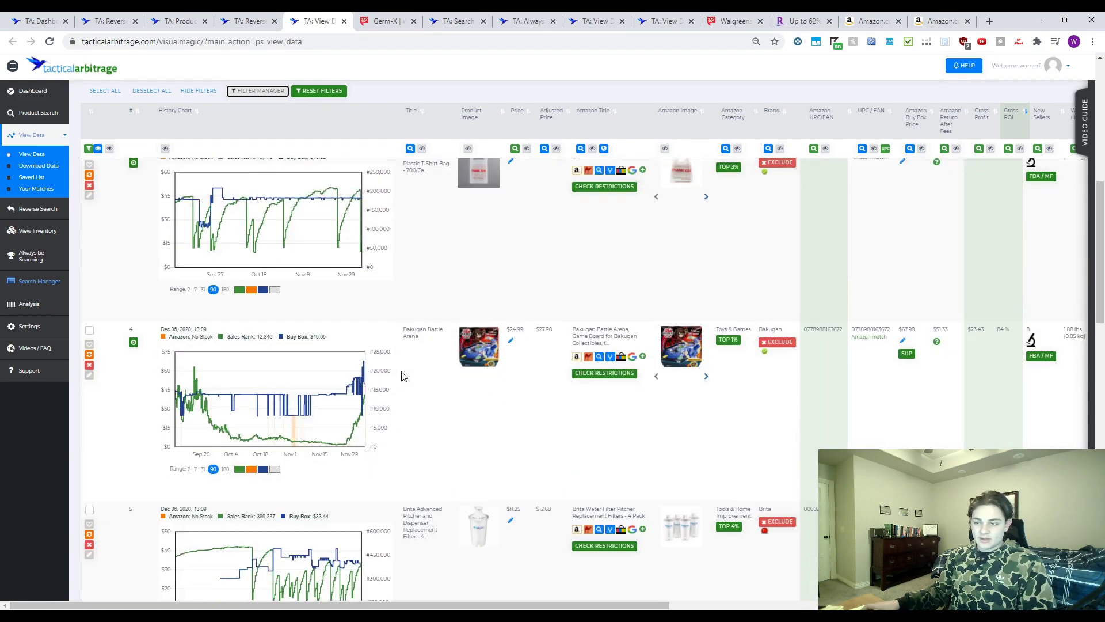
scroll(658, 458, "down", 8)
scroll(471, 338, "up", 2)
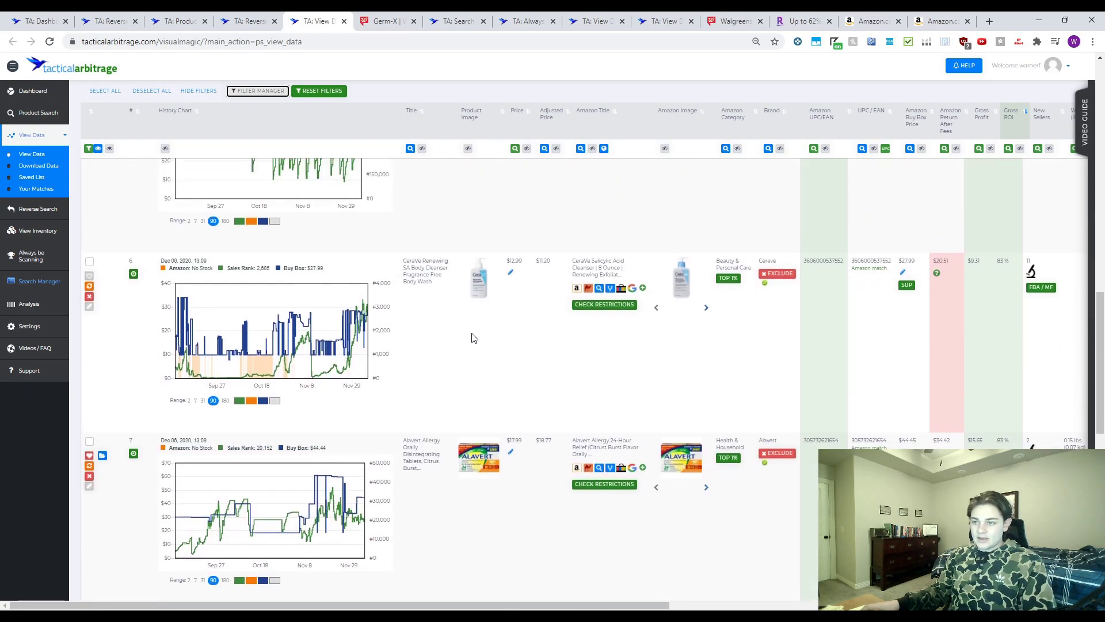
mouse_move(470, 339)
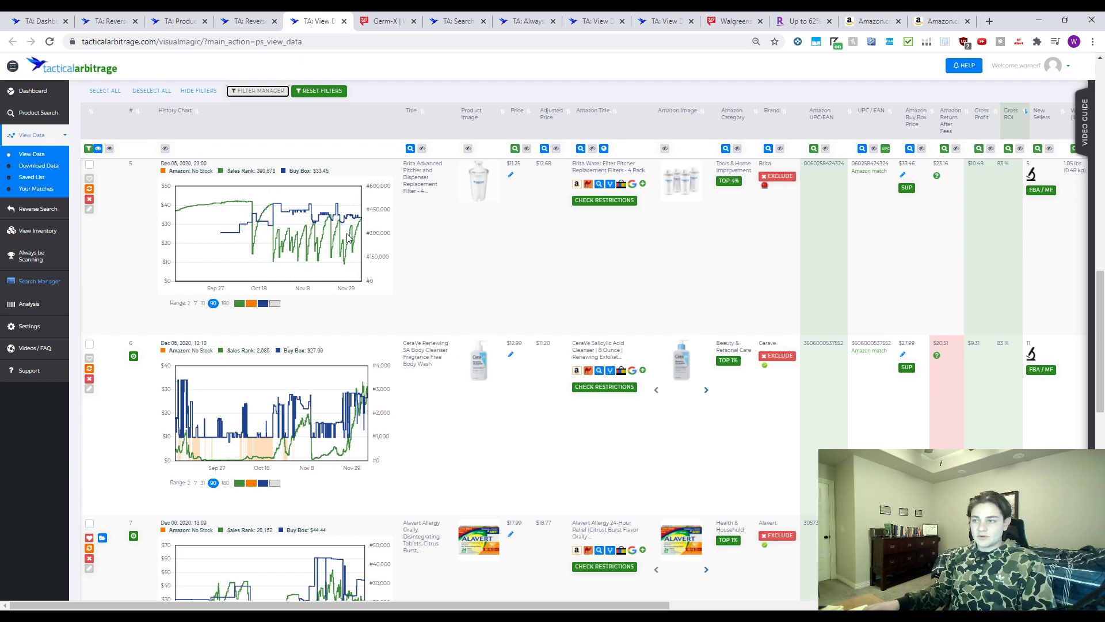
scroll(352, 237, "up", 1)
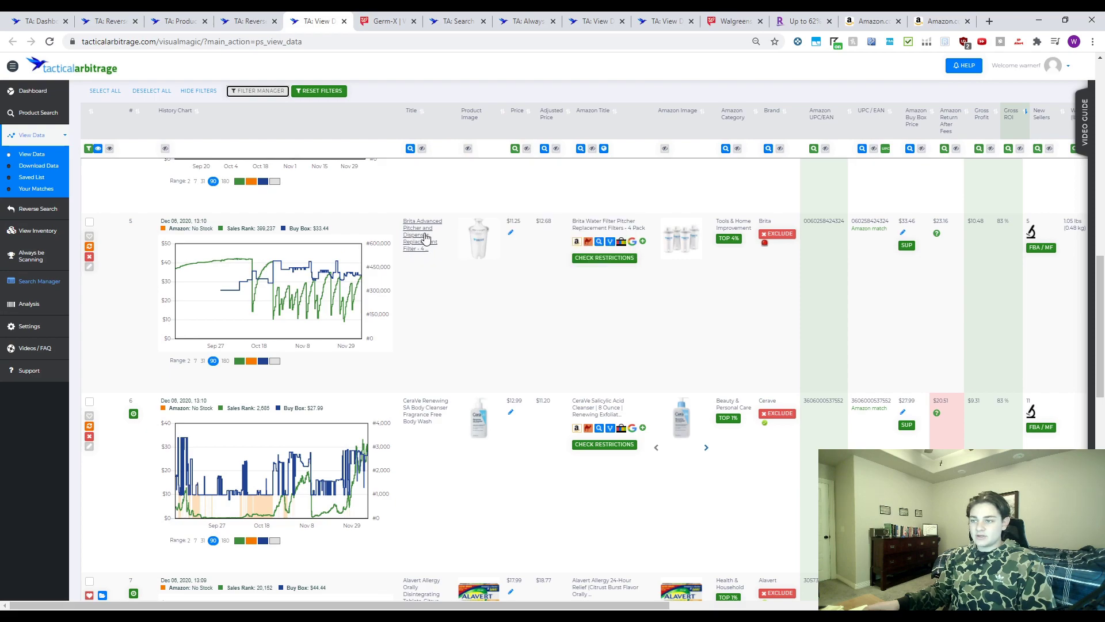
- Open the Brita 4-pack replacement filter's Fry's source page and its matching Amazon listing from View Data
left_click(424, 238)
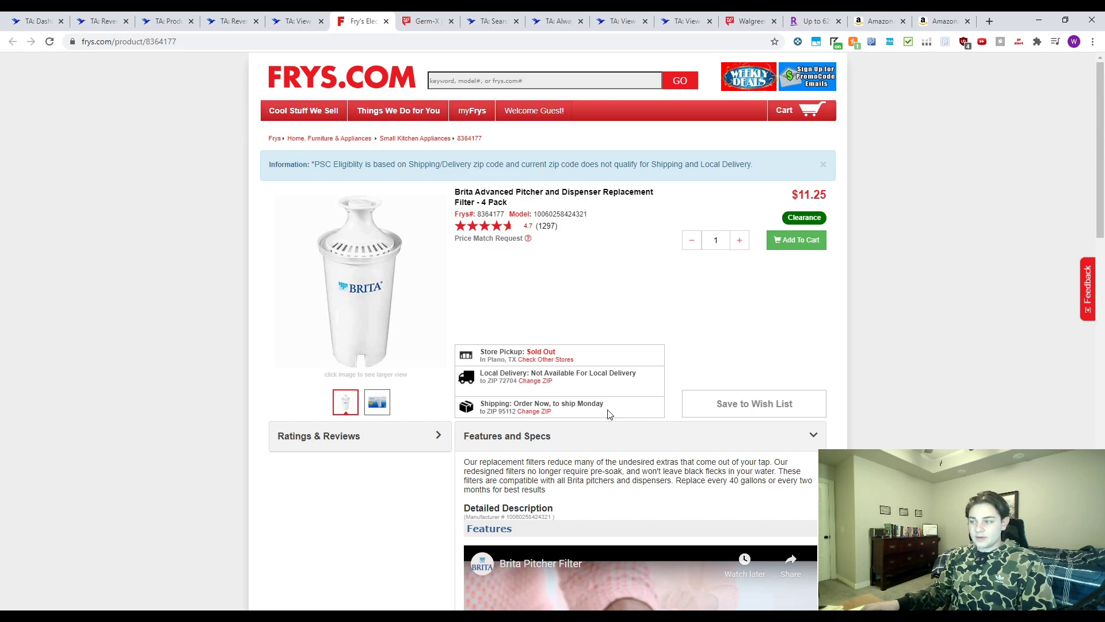
left_click(287, 16)
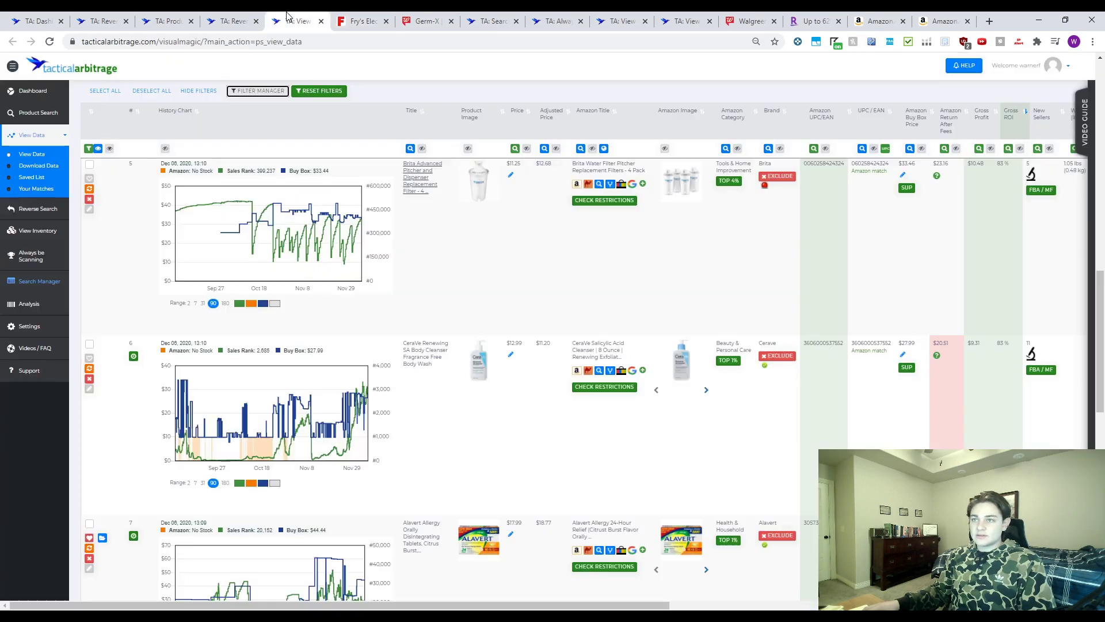
left_click(615, 171)
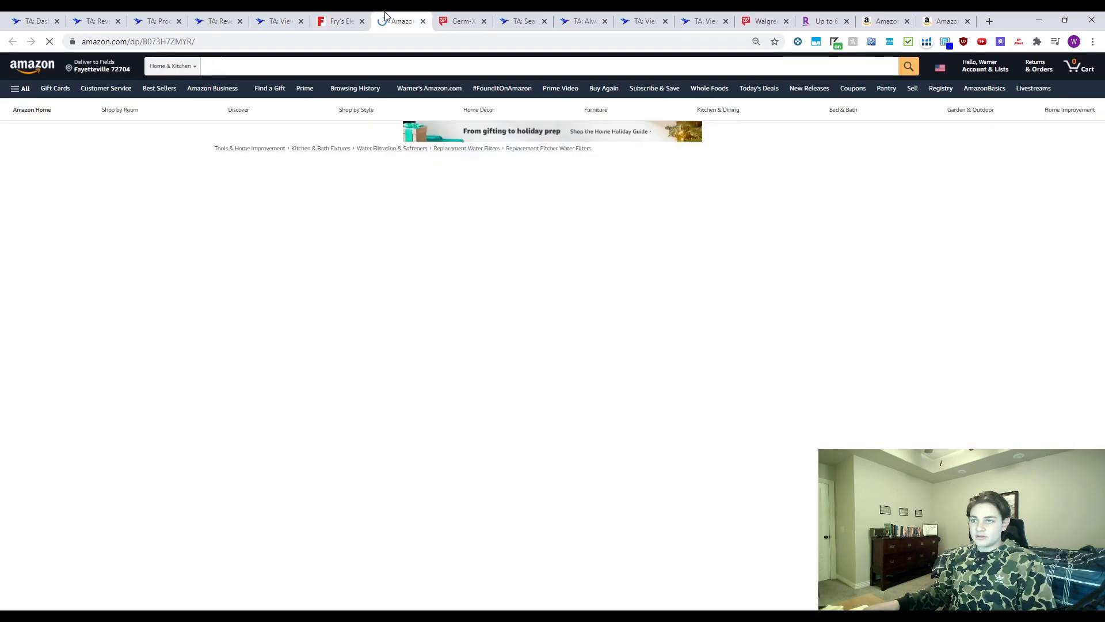
- Examine the Brita listing's Keepa price history and selling eligibility, dismiss the IP Alert and close the listing
scroll(606, 420, "down", 1)
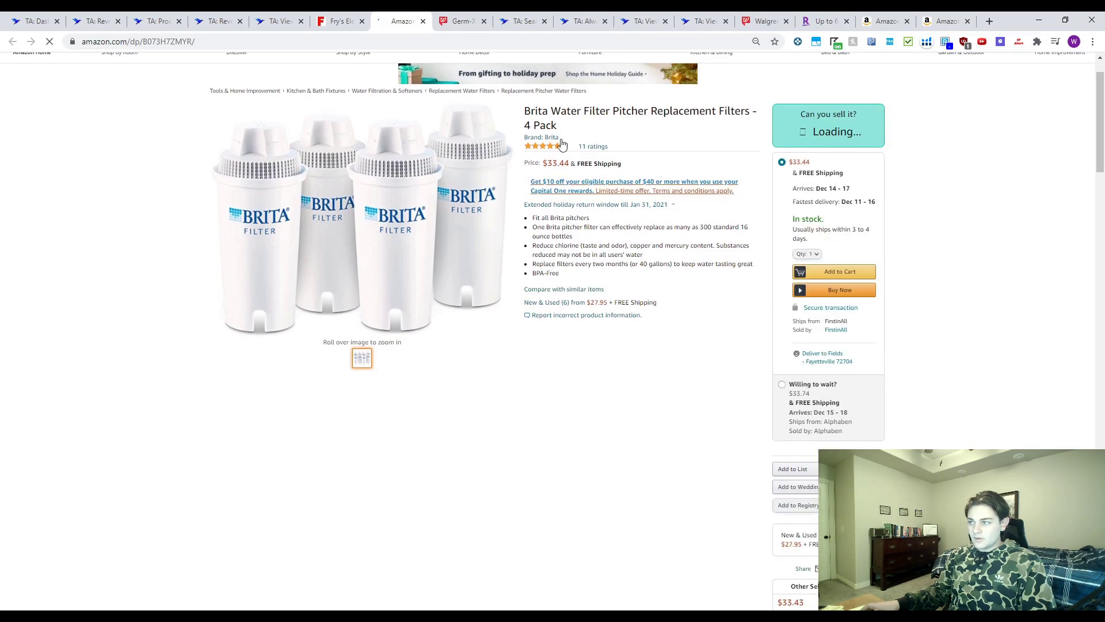
scroll(502, 268, "down", 2)
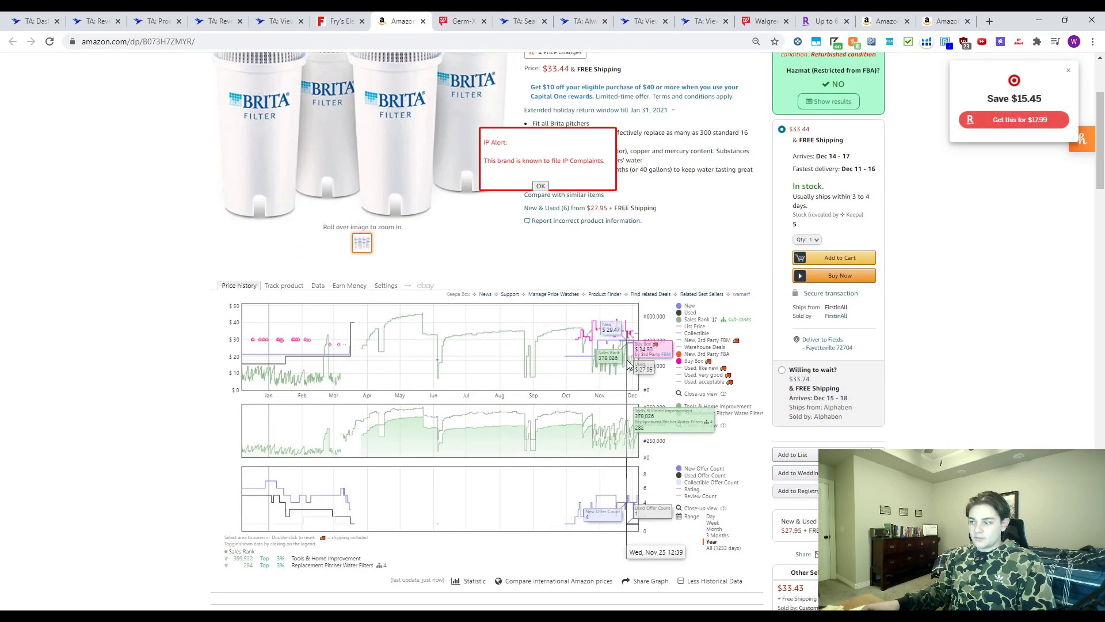
scroll(621, 357, "up", 3)
scroll(600, 231, "down", 2)
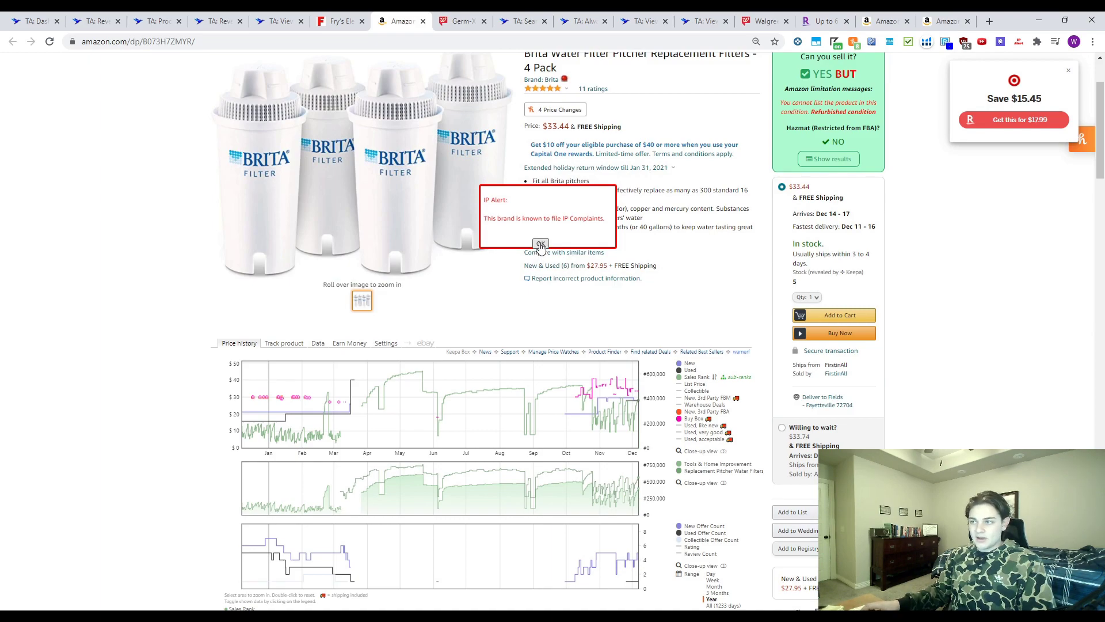
scroll(540, 246, "up", 2)
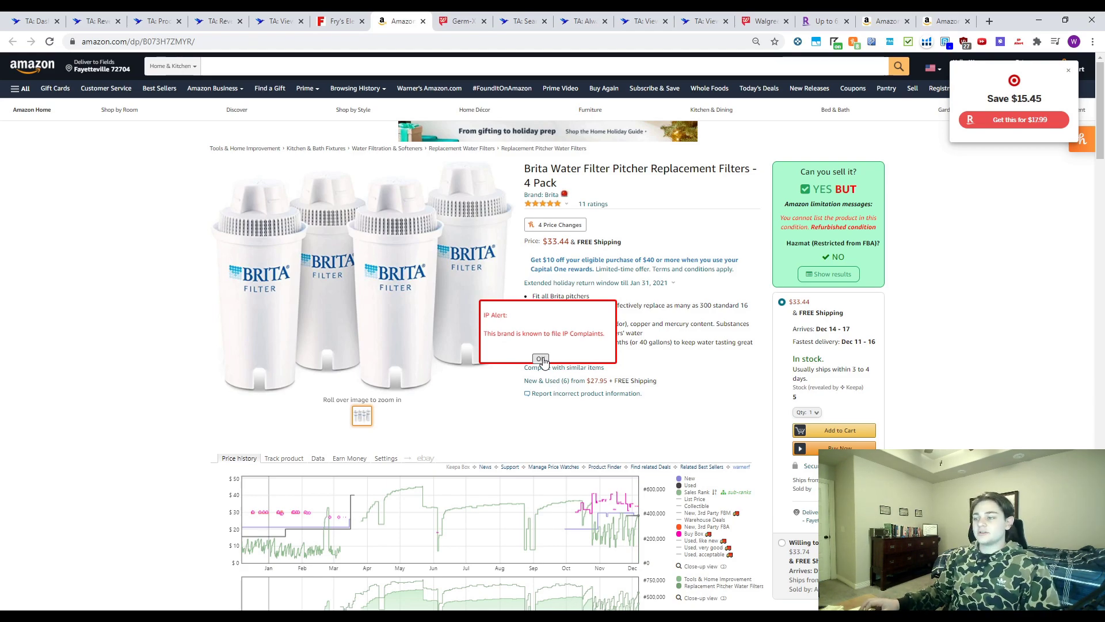
left_click(541, 358)
key("ctrl+w")
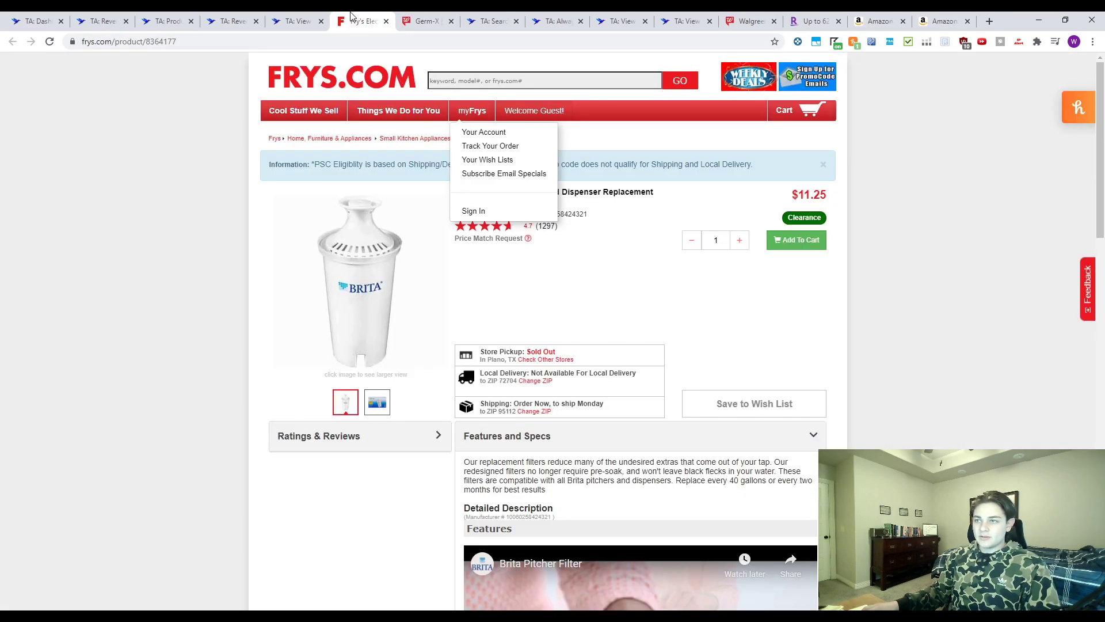
- Return to View Data and open the Alavert allergy tablets' Rite Aid source page and Amazon listing
left_click(294, 21)
scroll(503, 388, "down", 5)
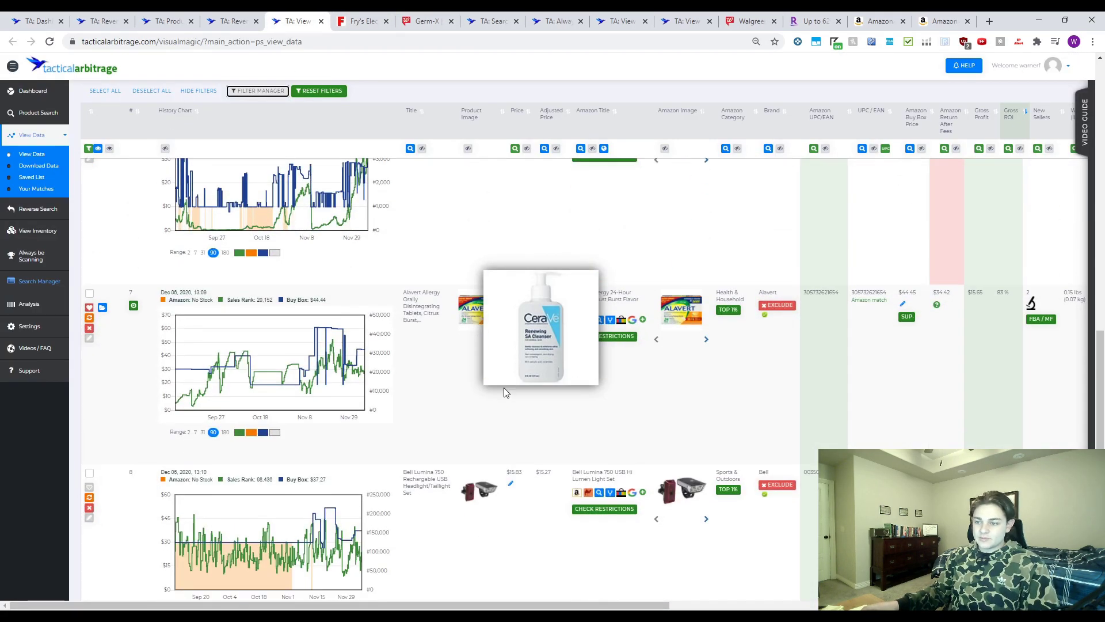
middle_click(478, 251)
middle_click(682, 252)
left_click(373, 21)
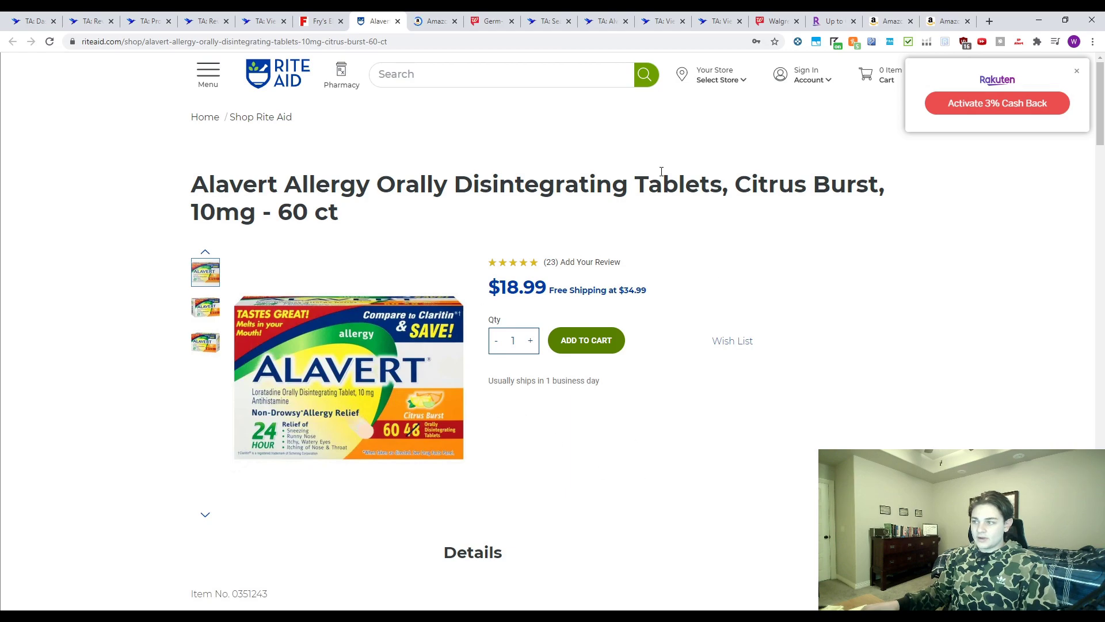
- Examine Alavert's Keepa price history on its Amazon listing, narrowing the graph to late September through early December
key("ctrl+Tab")
scroll(677, 405, "down", 7)
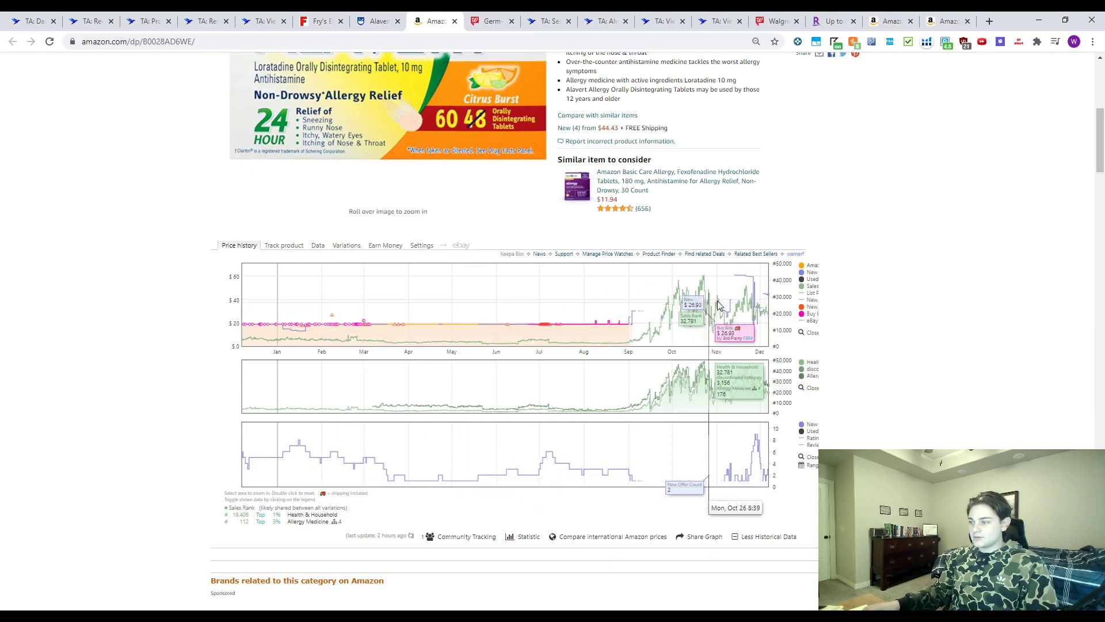
left_click_drag(660, 313, 869, 328)
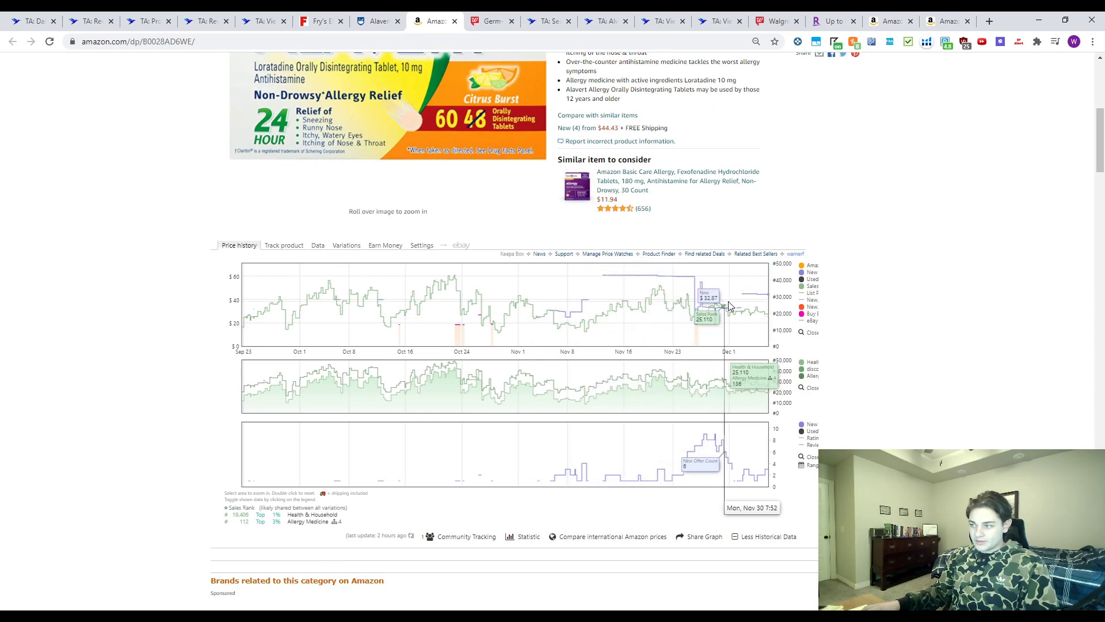
scroll(875, 104, "up", 6)
scroll(874, 104, "down", 4)
- Calculate Alavert's FBA fees and profit in the Amazon FBA calculator with a product price of $30
left_click(890, 42)
left_click(797, 182)
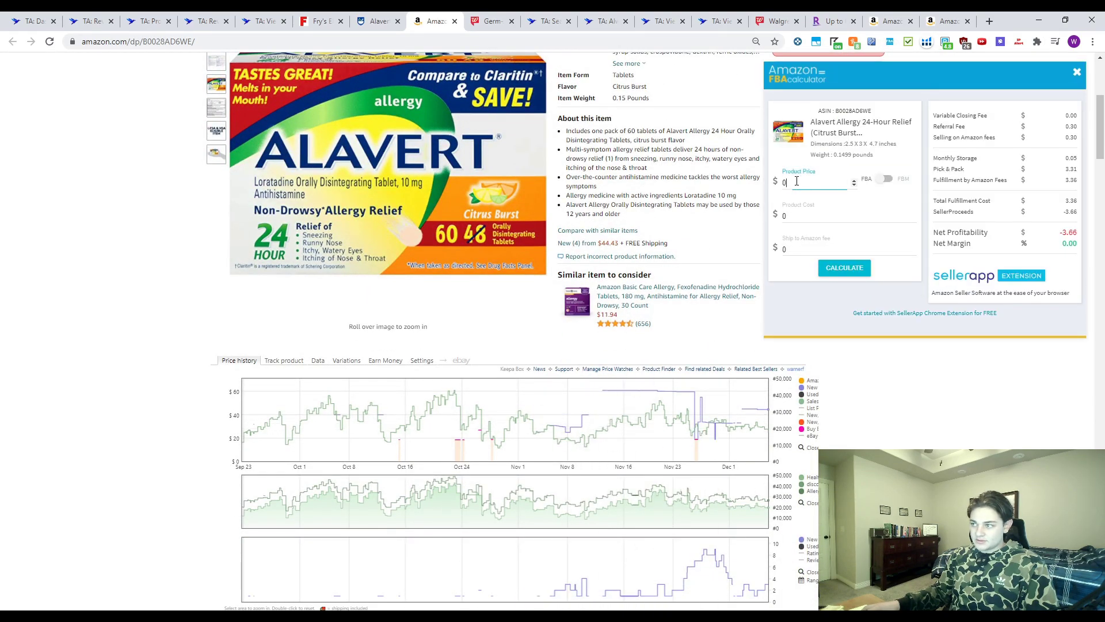
left_click(831, 269)
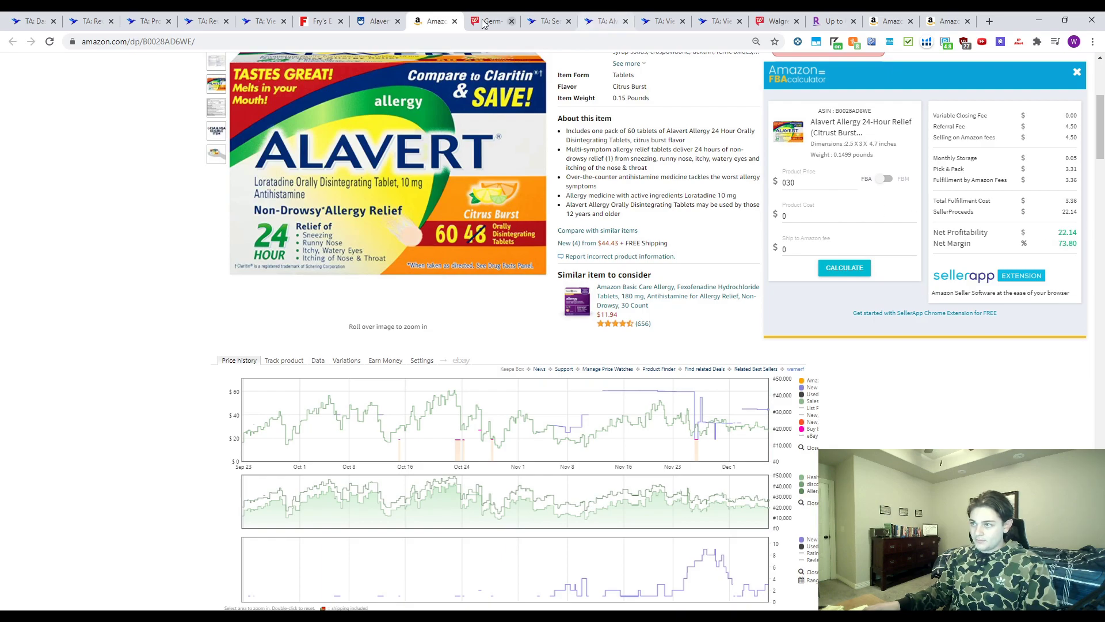
- Check Alavert's Rite Aid price, recalculate its FBA profit with a product price of $45 and close the calculator
left_click(377, 21)
left_click(433, 21)
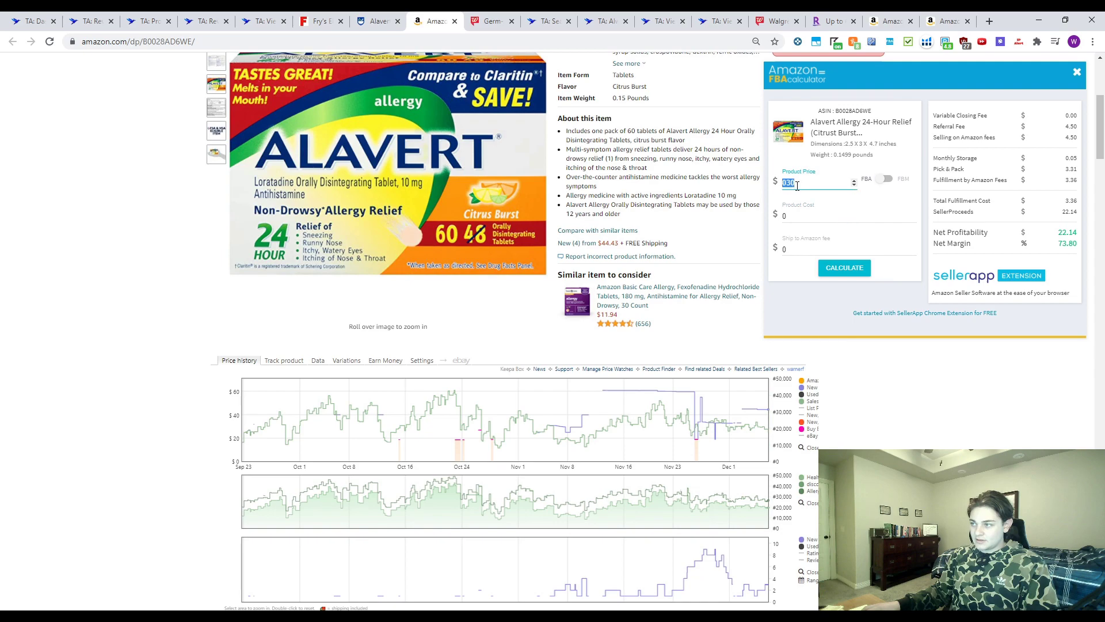
left_click(846, 274)
scroll(1043, 305, "up", 4)
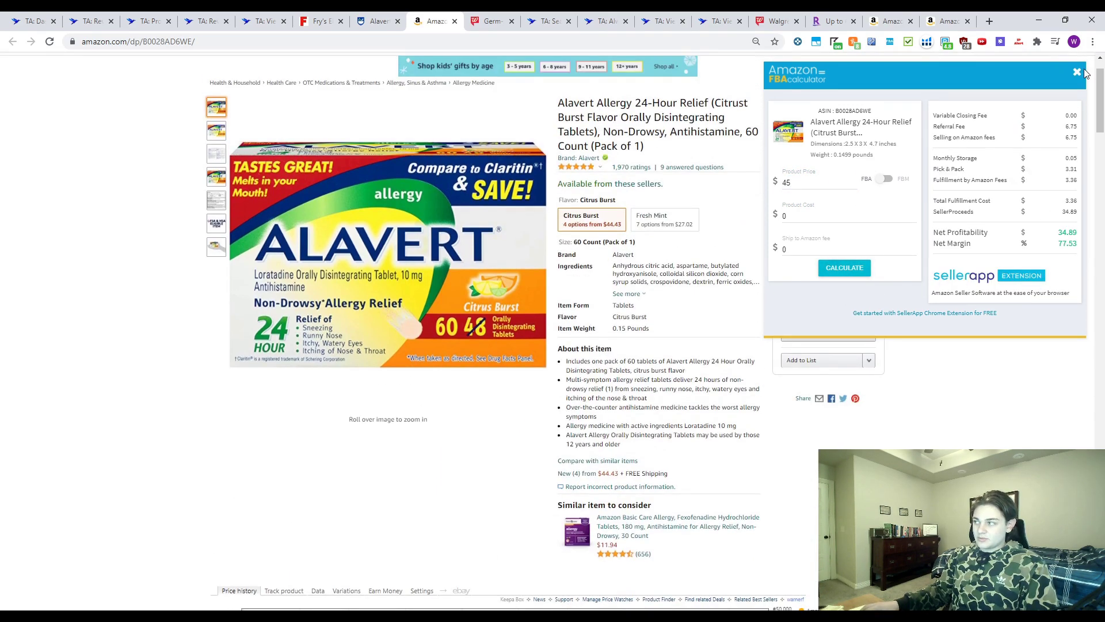
left_click(1077, 73)
- Review Alavert's selling eligibility and its recent Keepa price, sales rank and offer count history
key("ctrl+a")
left_click(467, 177)
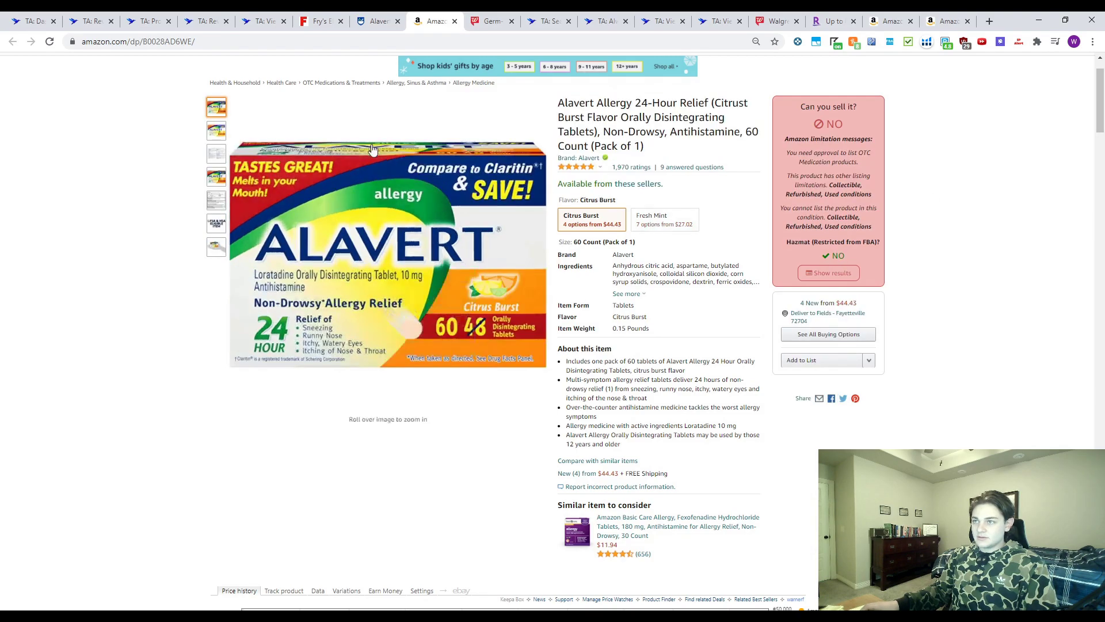
scroll(257, 194, "down", 10)
scroll(256, 194, "up", 2)
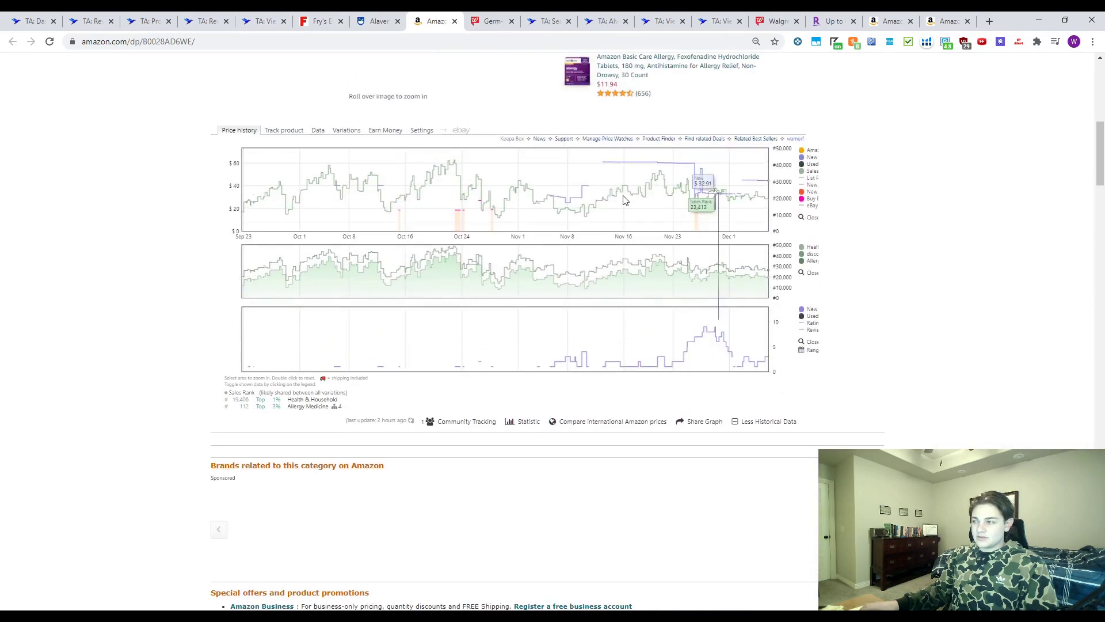
- Return to the View Data results and open the Amazon listing for the Jessica Simpson Fancy Love body spray
left_click(263, 21)
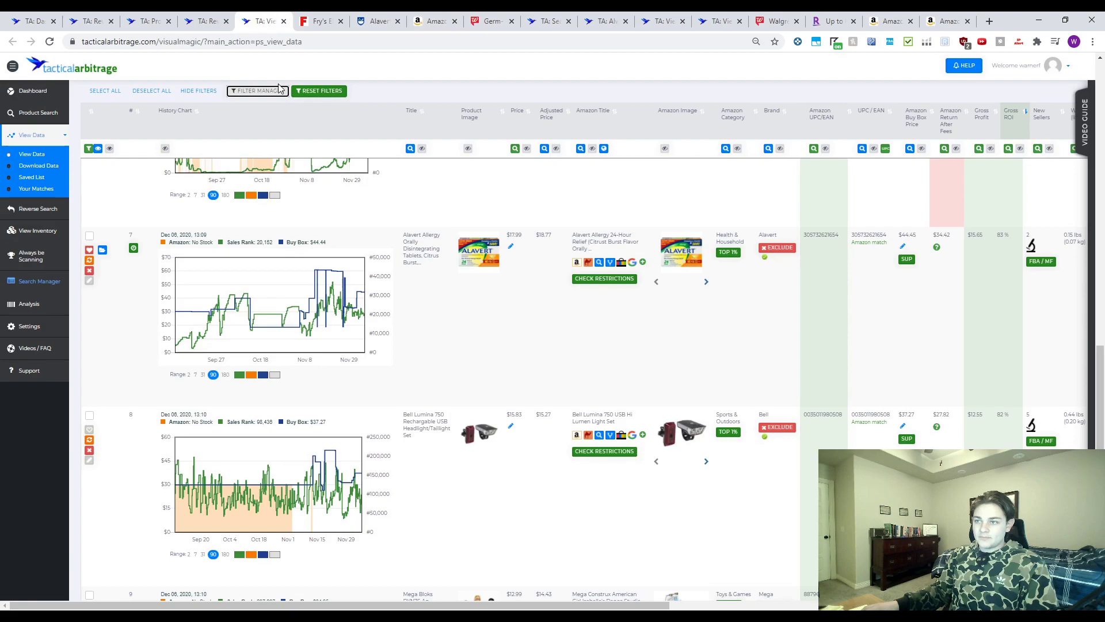
scroll(576, 426, "down", 2)
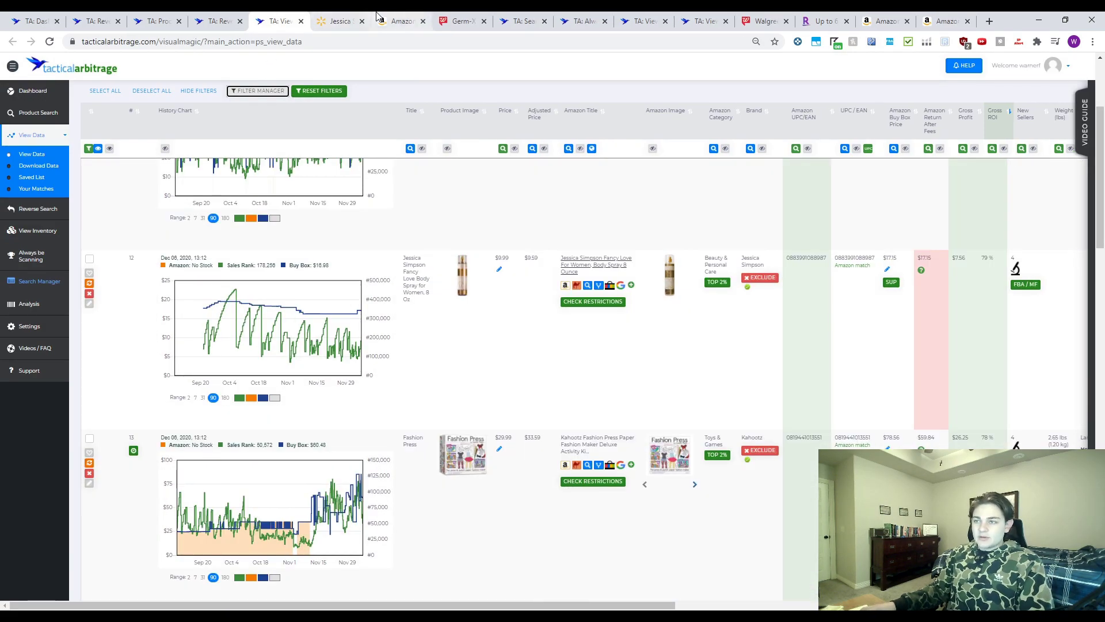
left_click(377, 17)
scroll(576, 391, "down", 1)
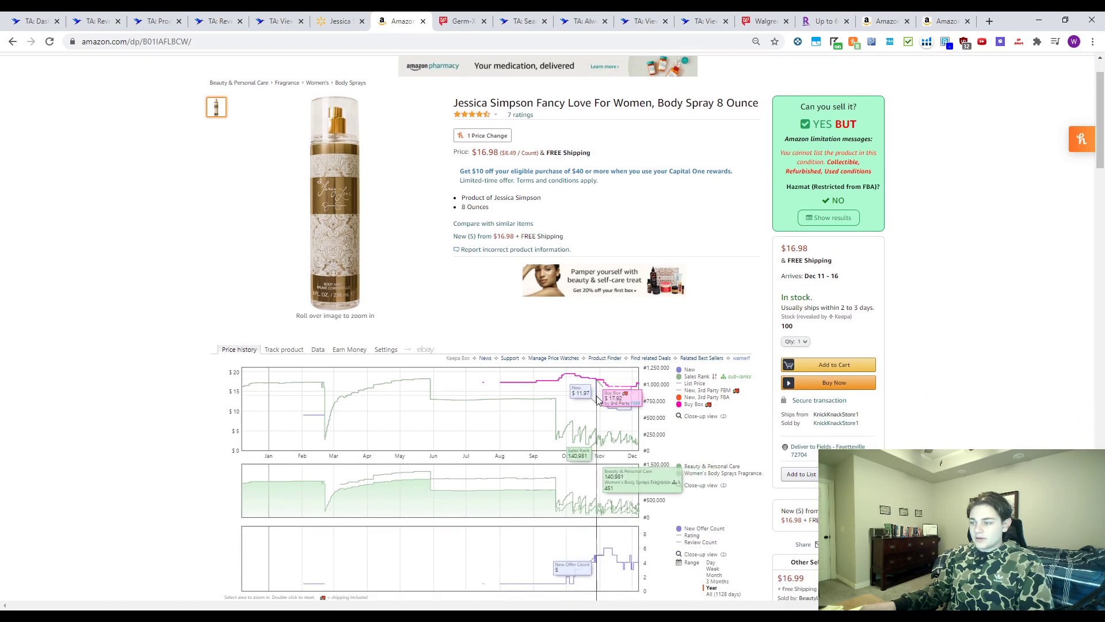
- Examine the body spray's Keepa history from early October through early December, and over the Month range
left_click_drag(571, 405, 664, 415)
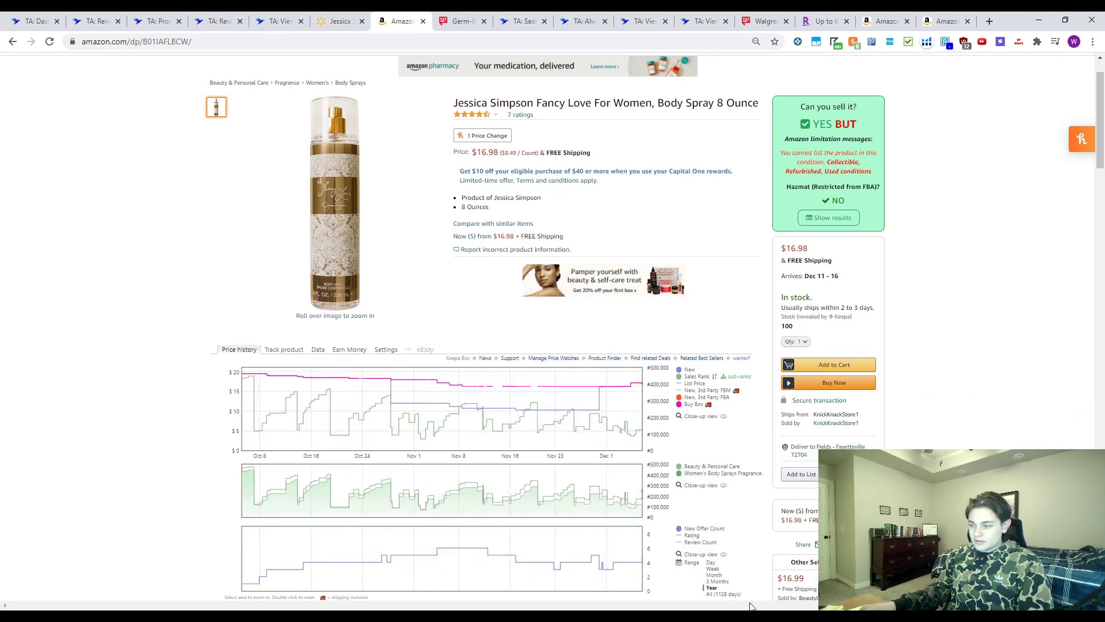
scroll(746, 606, "down", 1)
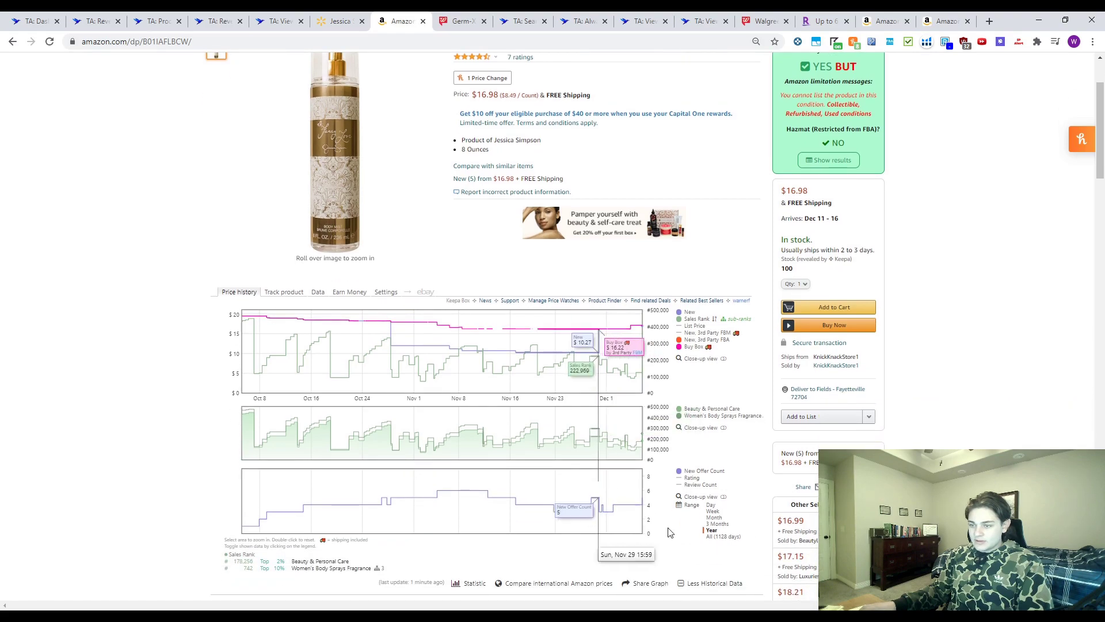
left_click(713, 524)
left_click(712, 518)
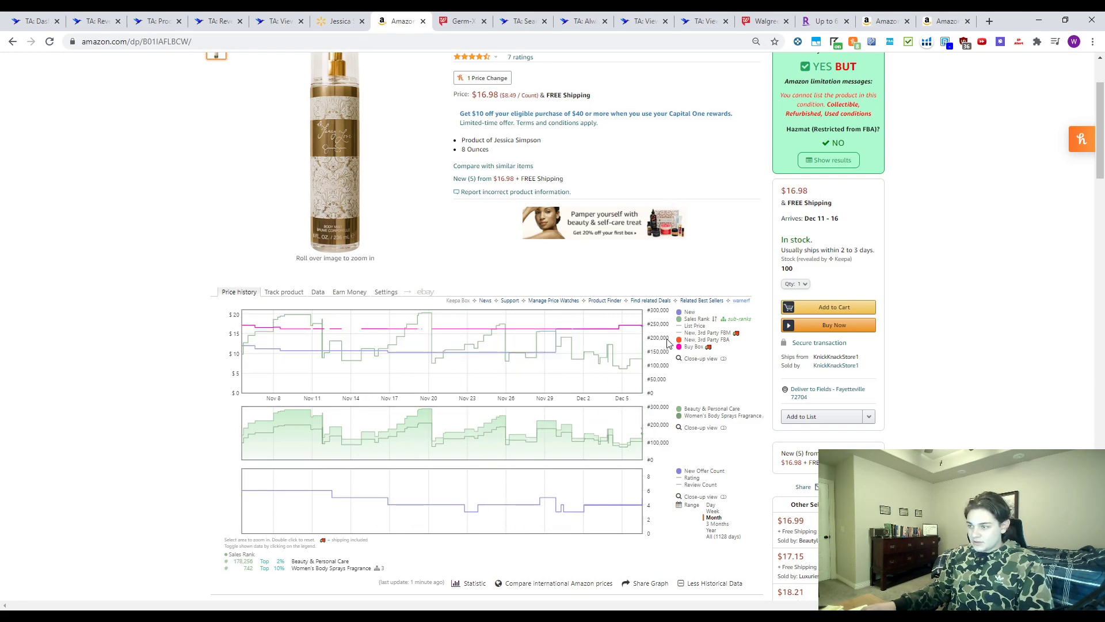
scroll(921, 109, "up", 2)
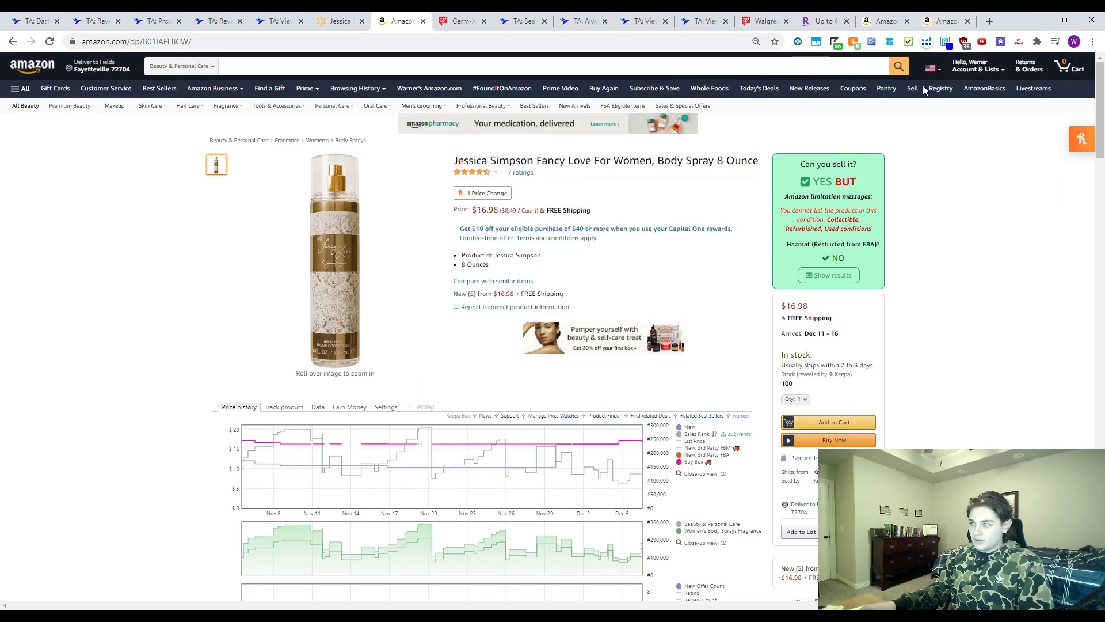
- Calculate the body spray's FBA profit with a product price of $18 and cost of $10, and check its Walmart price
left_click(890, 42)
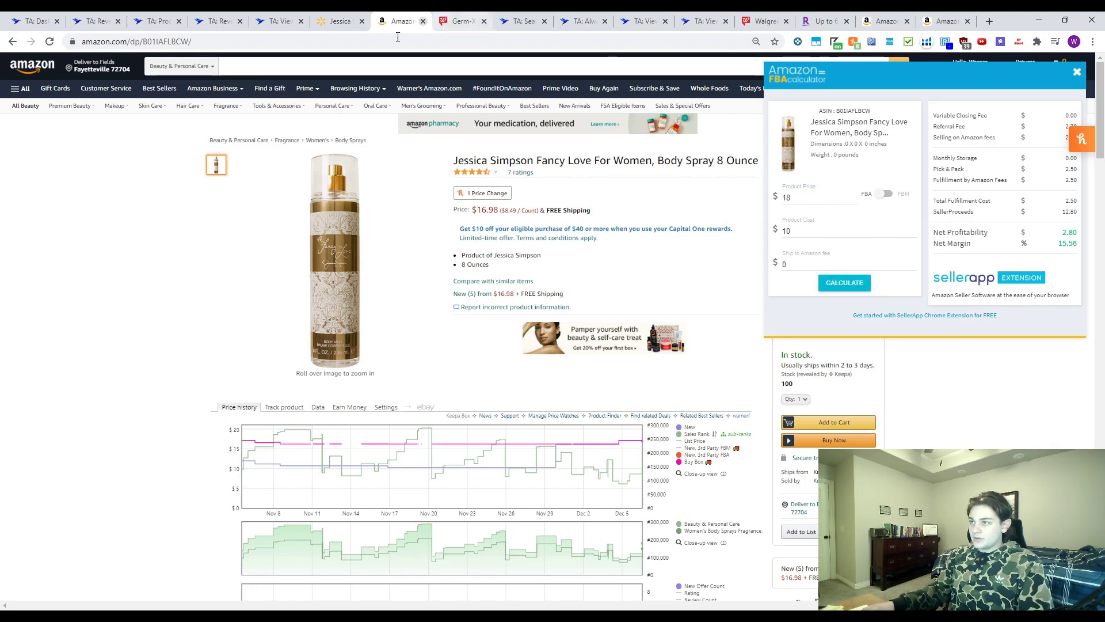
left_click(339, 22)
key("ctrl+a")
left_click(802, 303)
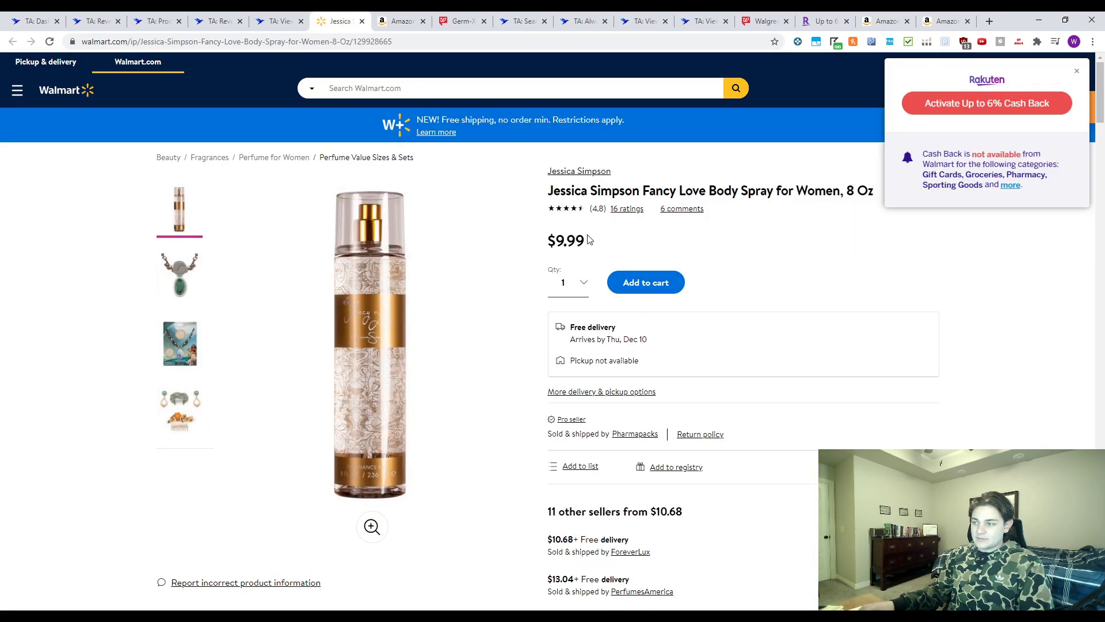
- Recalculate the body spray's FBA profit with a product price of $20 and close the calculator
left_click(394, 22)
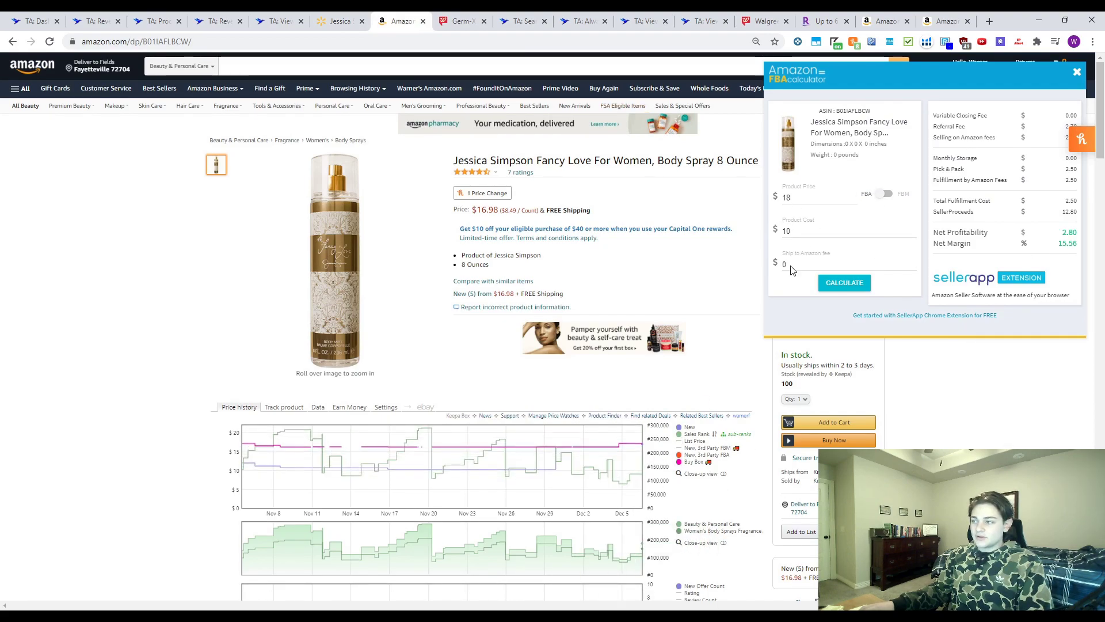
type("20")
left_click(845, 283)
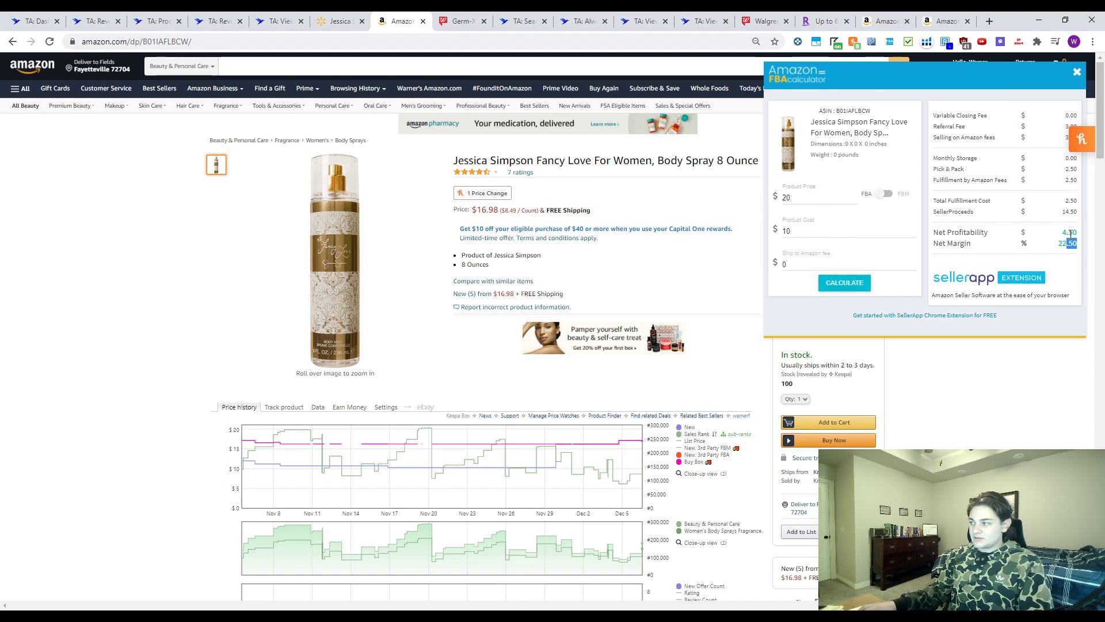
left_click(1076, 73)
- Go back to Tactical Arbitrage and look through further product matches below the body spray
left_click(281, 21)
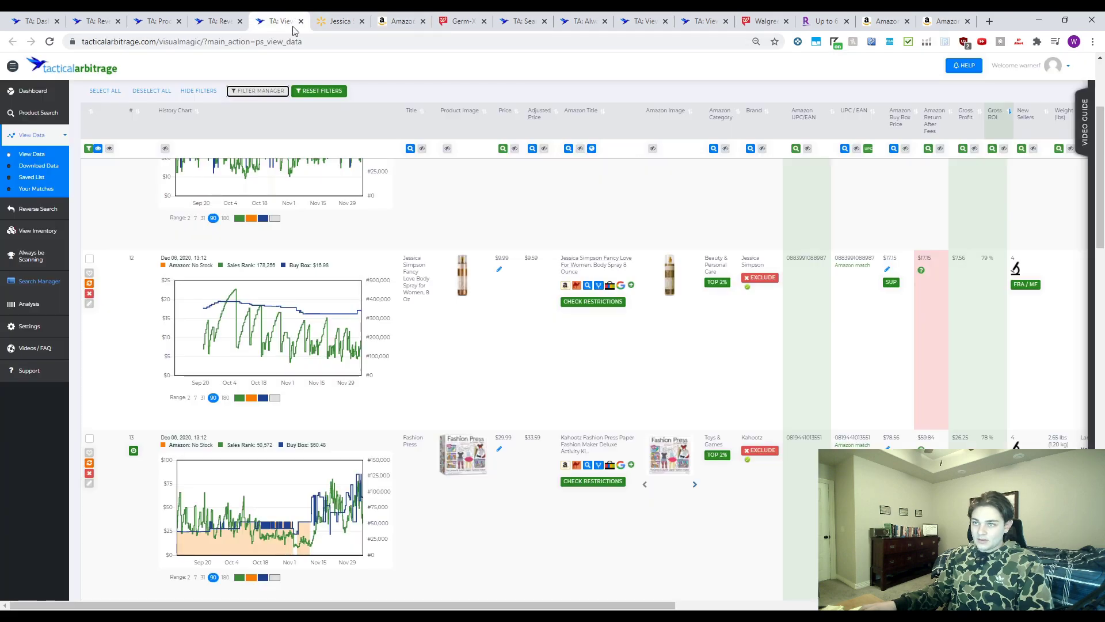
scroll(437, 329, "down", 7)
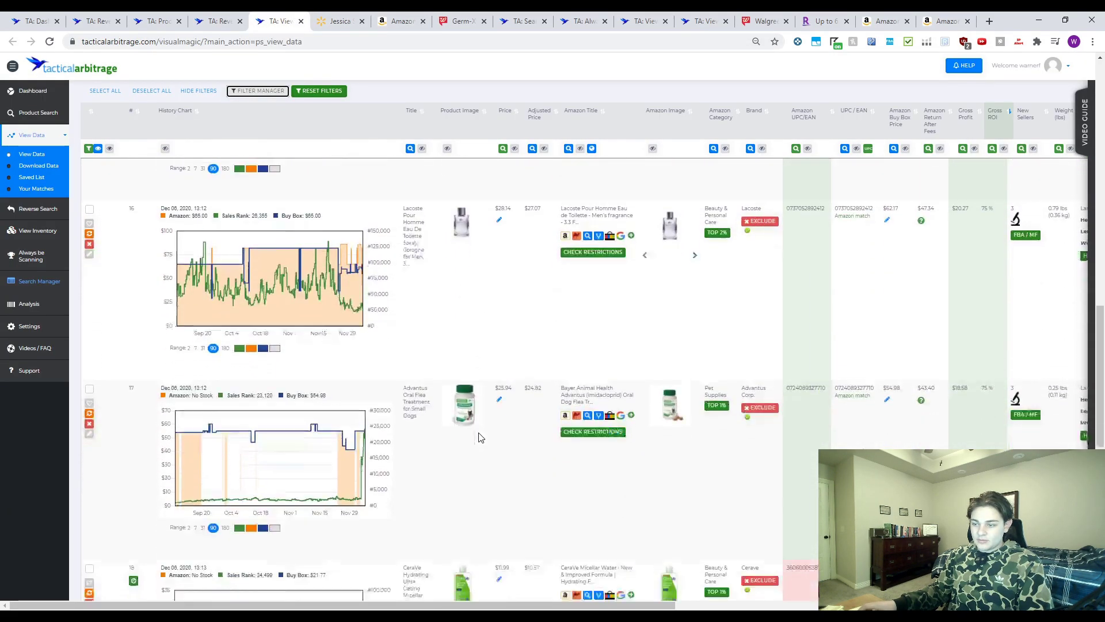
scroll(518, 431, "down", 5)
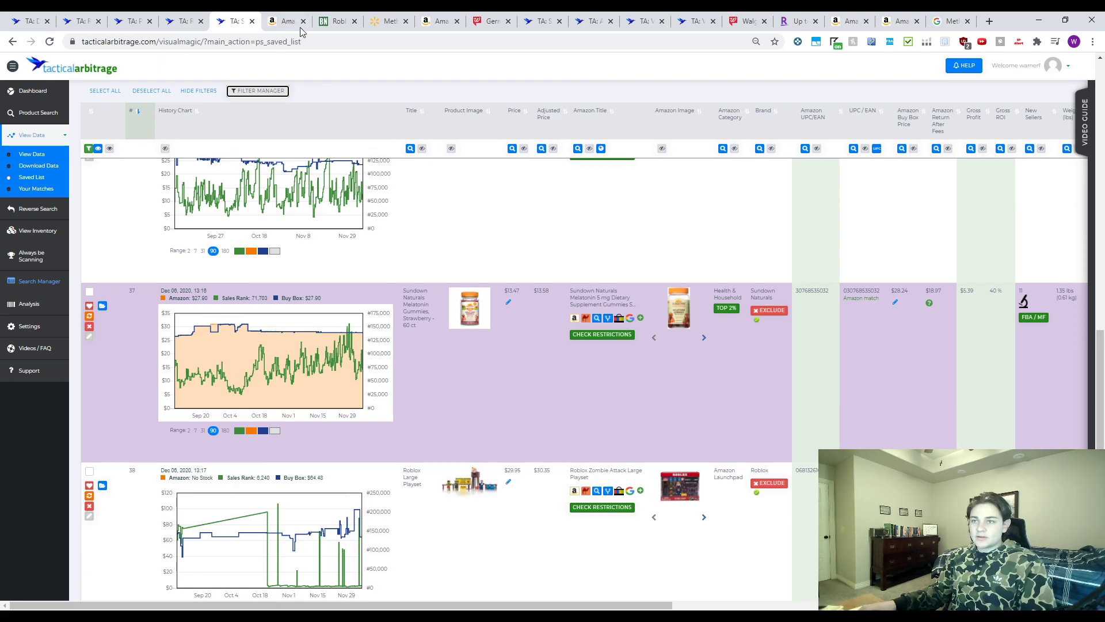
- Check the Roblox Large Playset Assortment's price and shipping availability on its Barnes & Noble page
left_click(281, 21)
left_click(326, 22)
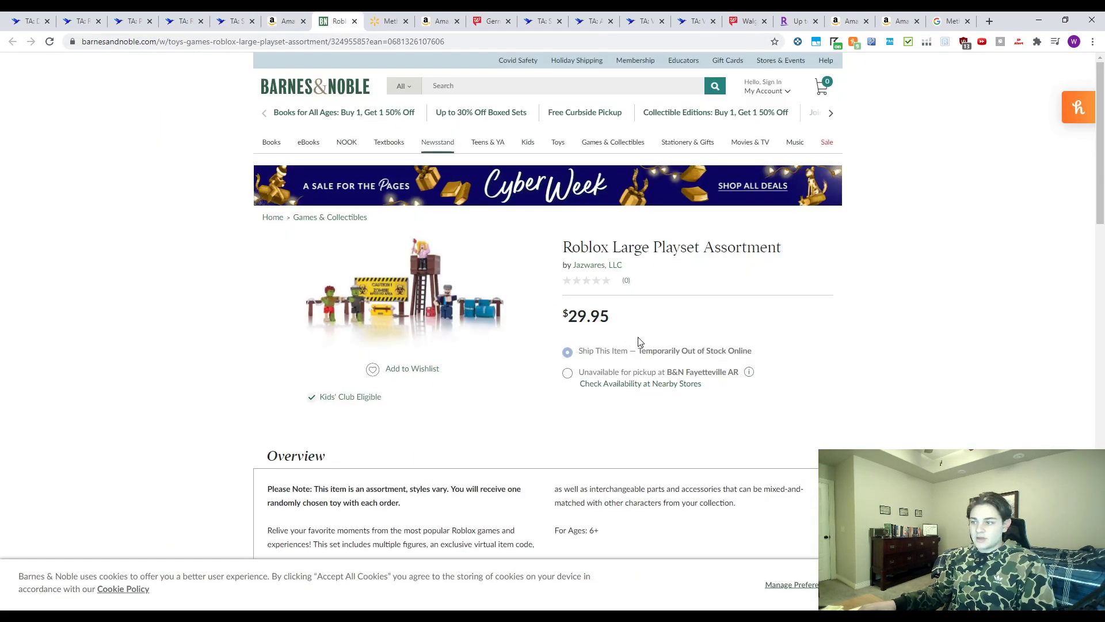
left_click(635, 354)
double_click(606, 328)
left_click(728, 325)
- Calculate the Roblox Zombie Attack playset's FBA profit with a product price of $68.99 and cost of $33, and close the calculator
left_click(281, 20)
scroll(576, 403, "down", 1)
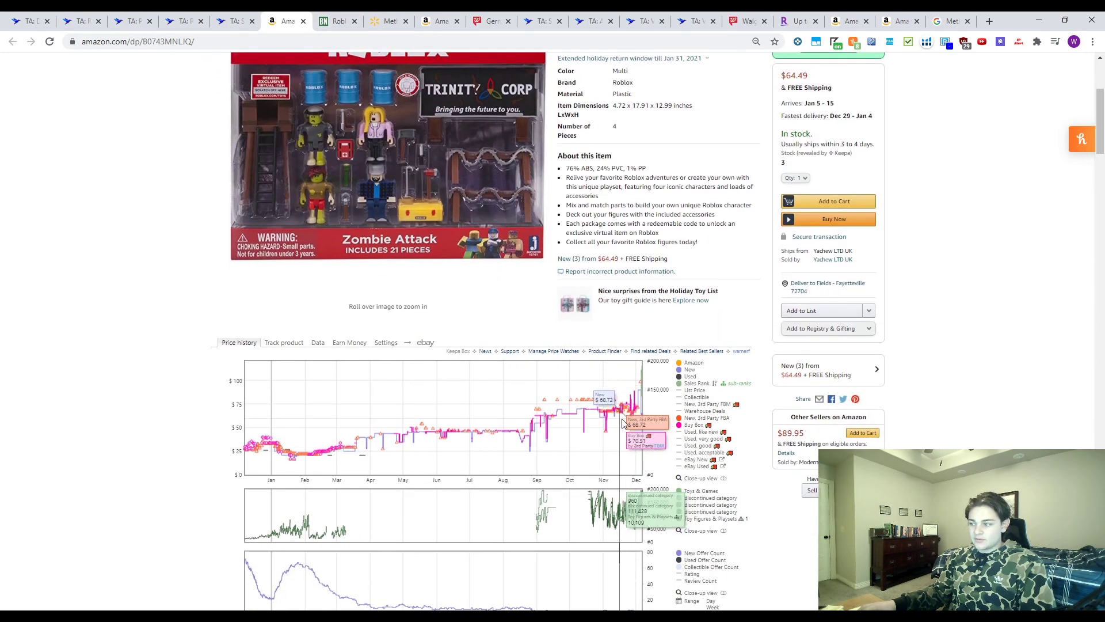
left_click(891, 42)
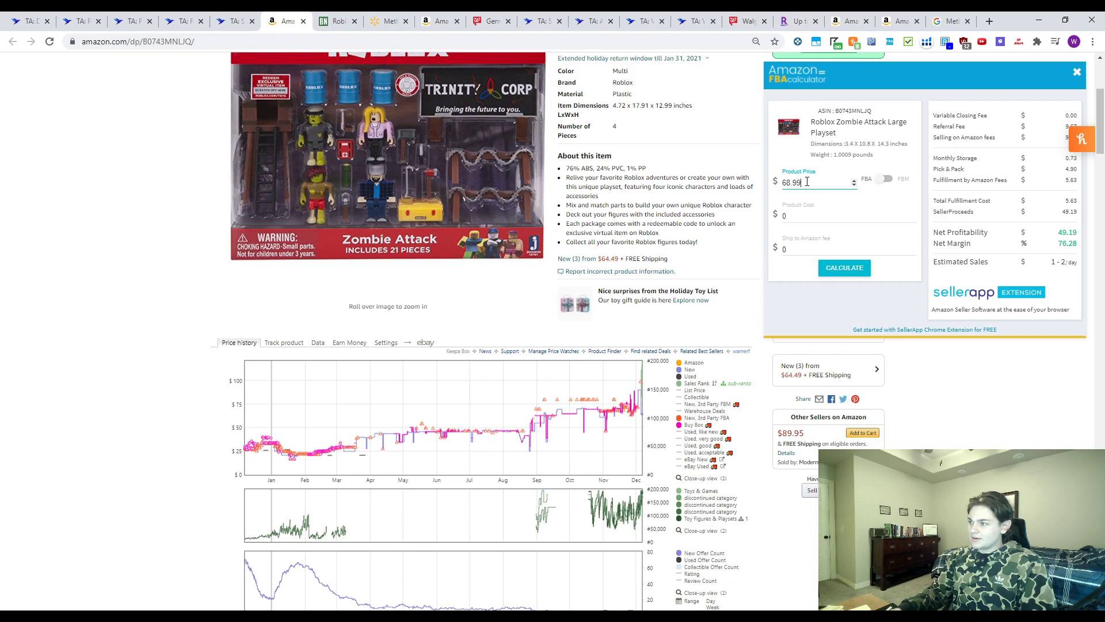
left_click(869, 267)
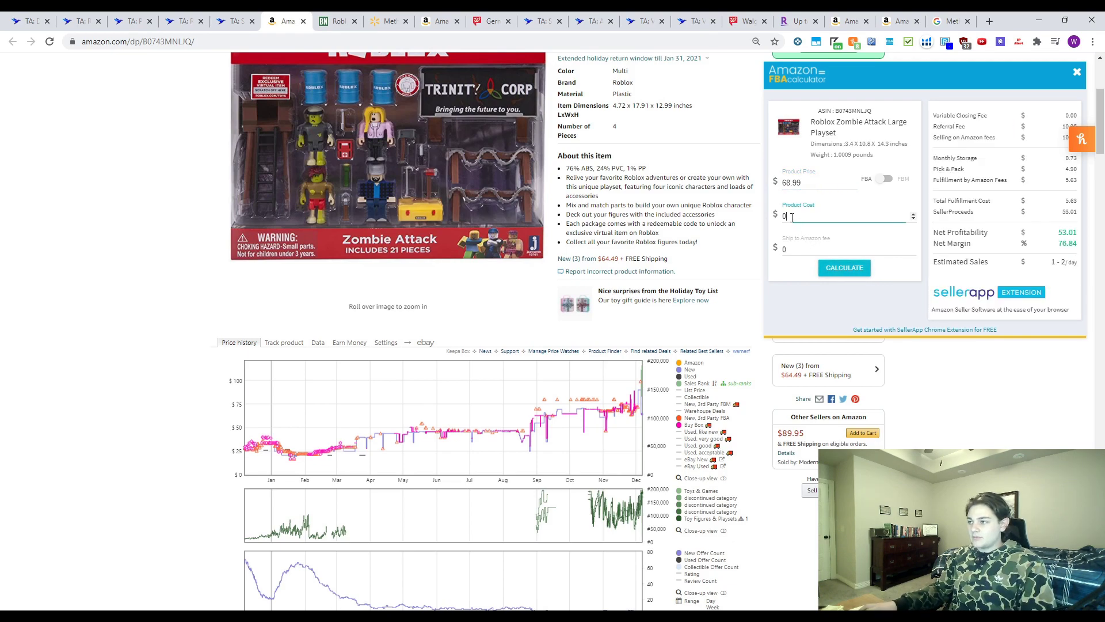
left_click(848, 268)
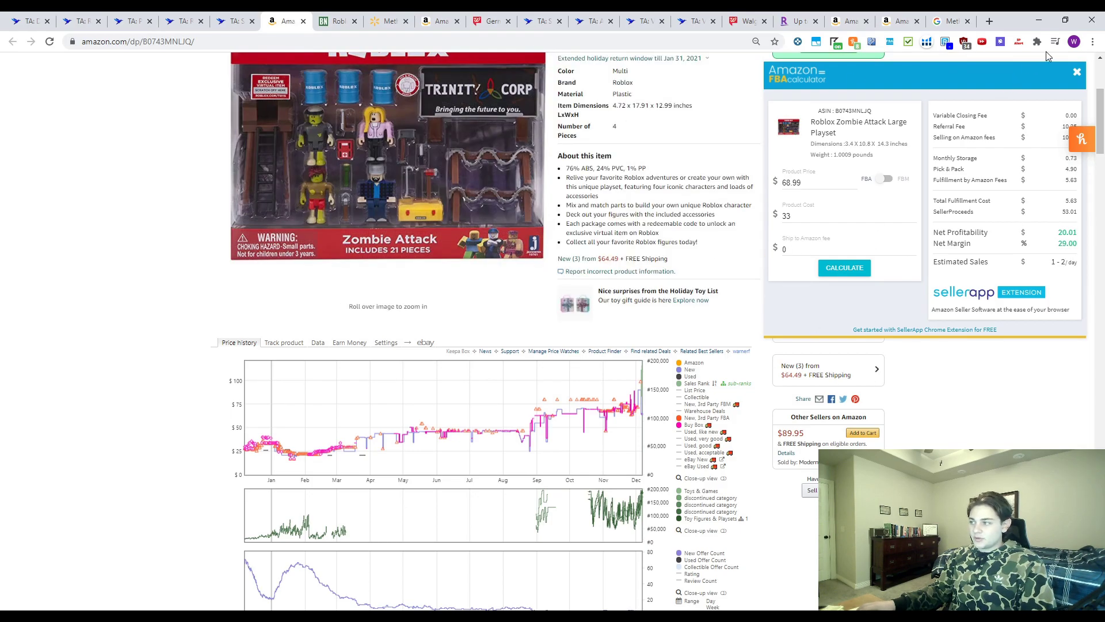
left_click(1078, 76)
- Compare the Roblox playset's Amazon listing images and details with the assortment shown on the Barnes & Noble page
scroll(699, 314, "down", 3)
scroll(690, 352, "up", 3)
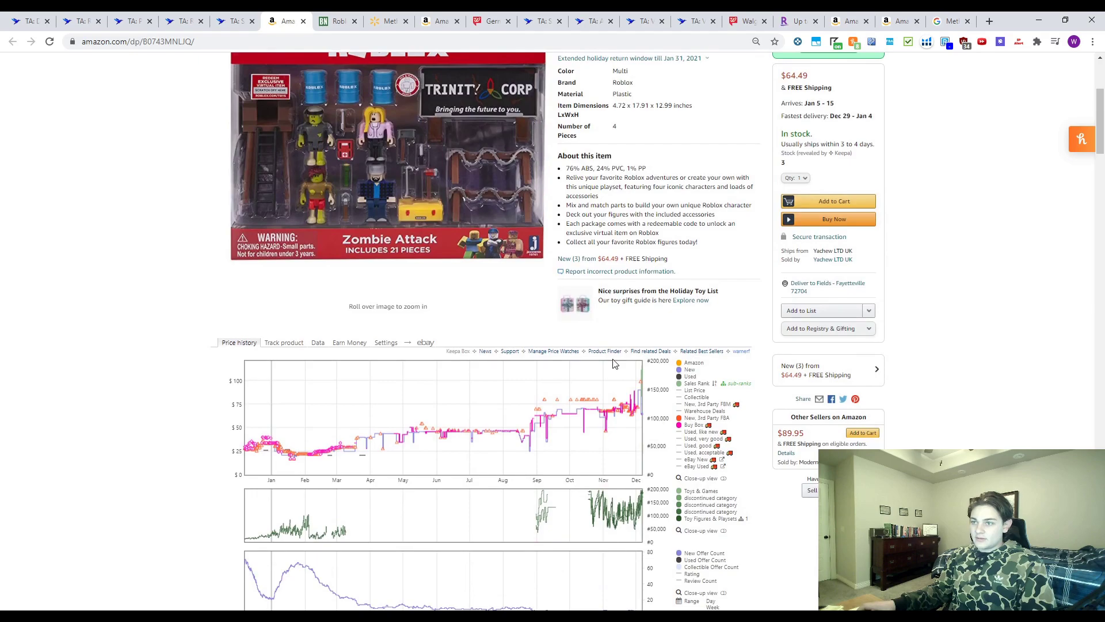
scroll(690, 352, "up", 1)
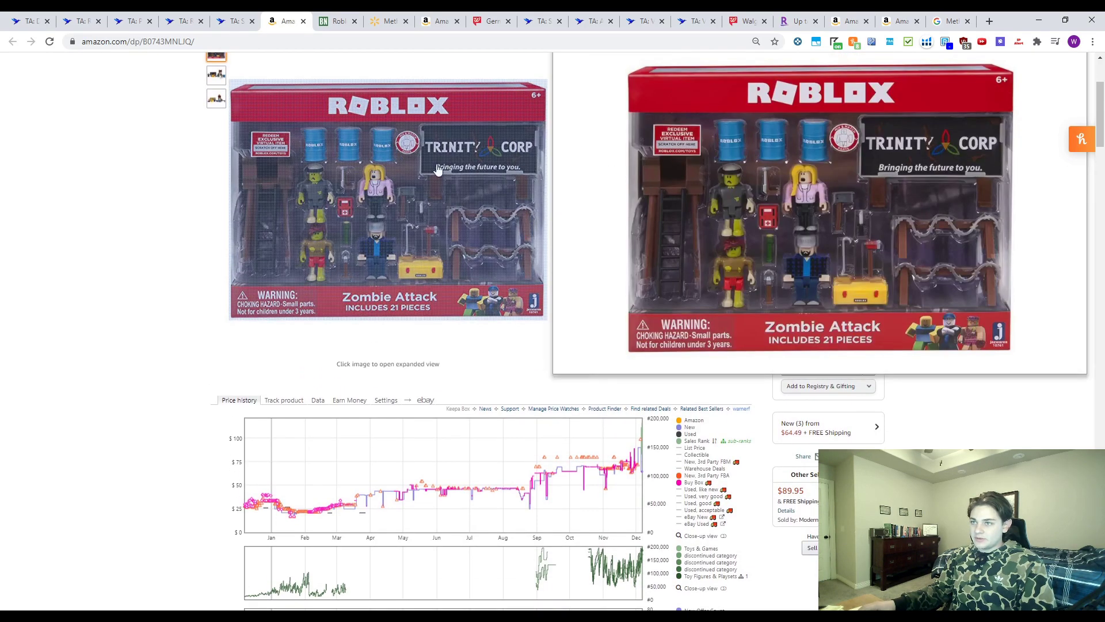
scroll(598, 519, "down", 1)
scroll(627, 403, "up", 1)
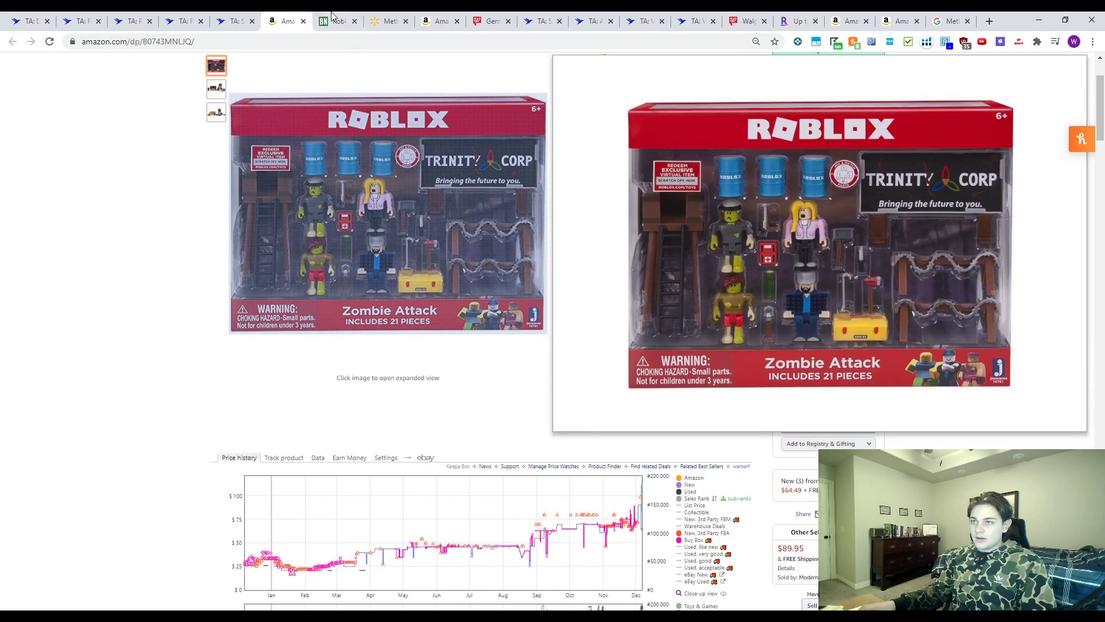
key("ctrl+Tab")
left_click(282, 20)
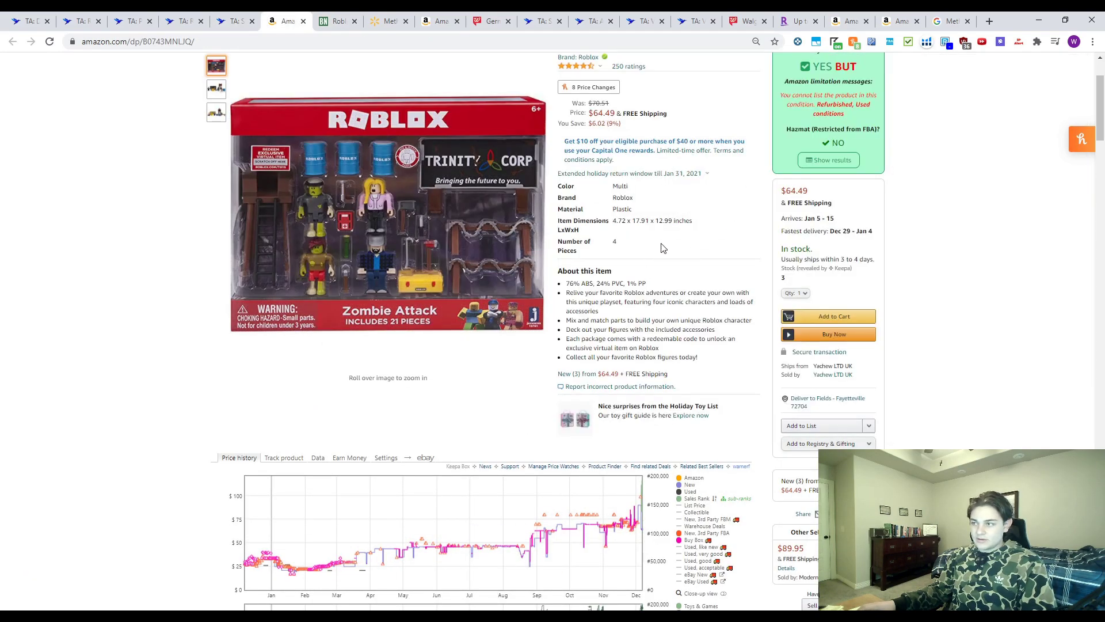
key("ctrl+Tab")
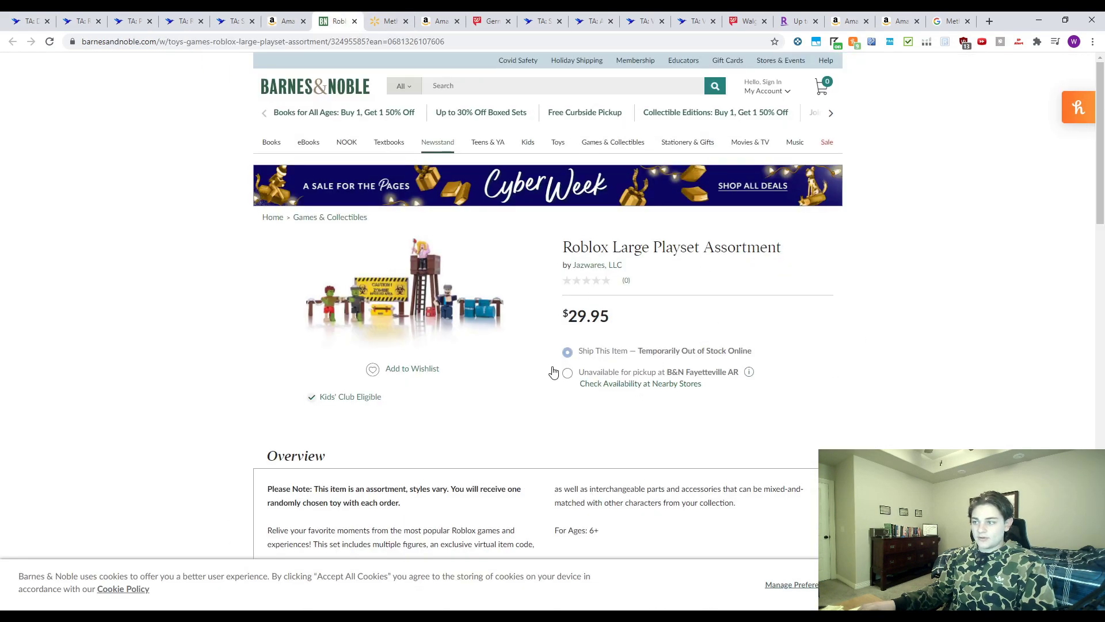
left_click(282, 21)
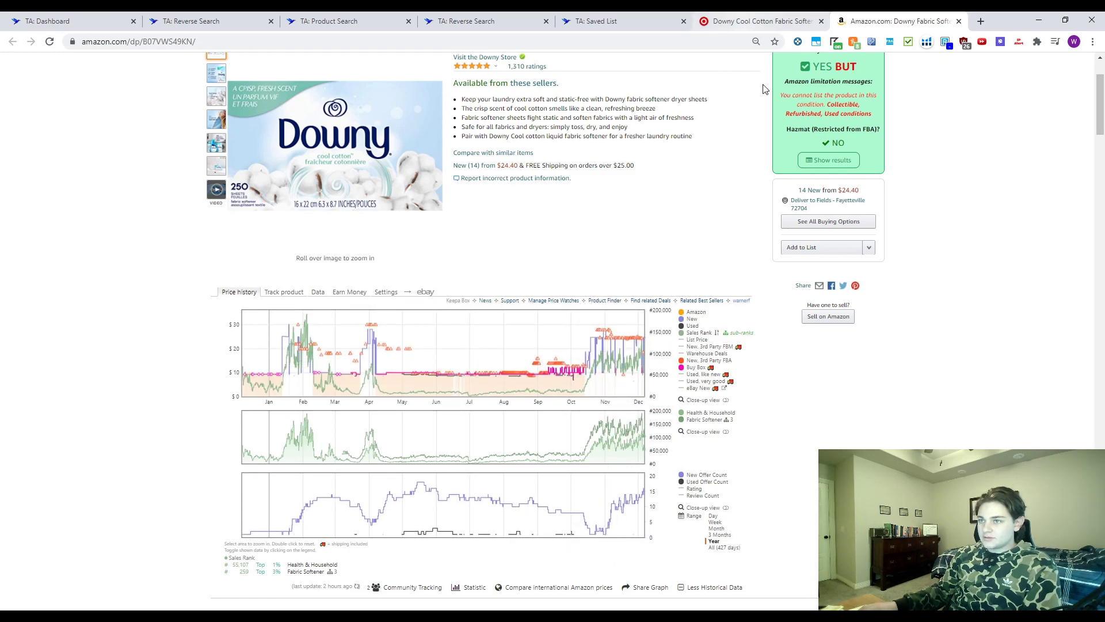
- Review the Downy dryer sheets' Amazon listing and narrow its Keepa graph to late September through early December
scroll(631, 291, "up", 1)
scroll(632, 291, "down", 1)
scroll(632, 291, "up", 1)
scroll(746, 286, "down", 1)
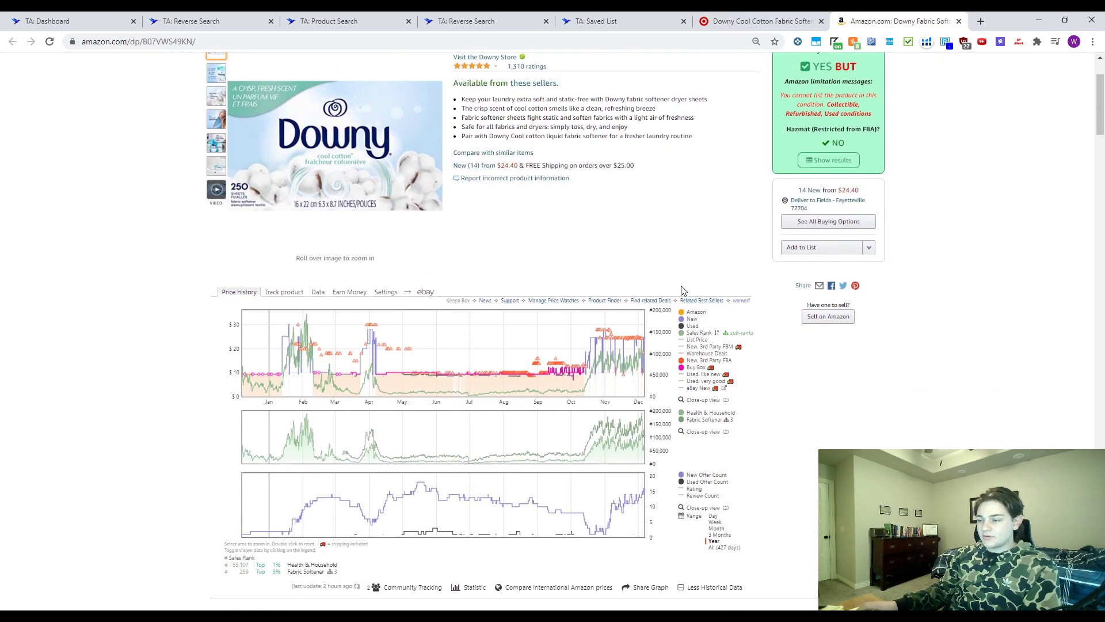
left_click_drag(563, 363, 645, 363)
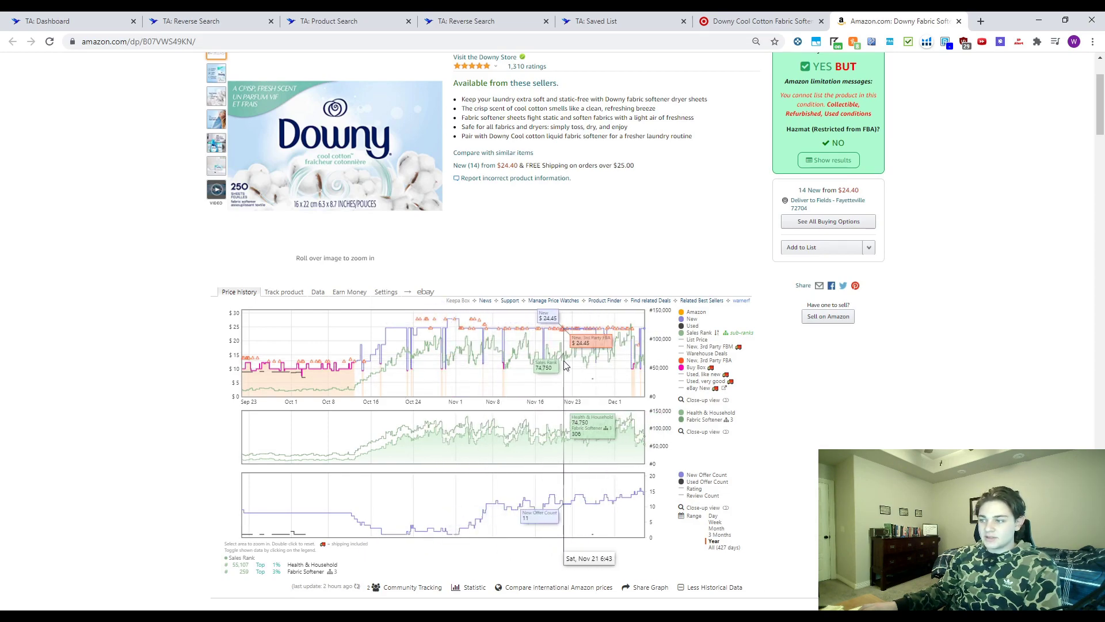
- Calculate the Downy dryer sheets' FBA profit with a product price of $24.45, and check their price and availability at Target
left_click(889, 42)
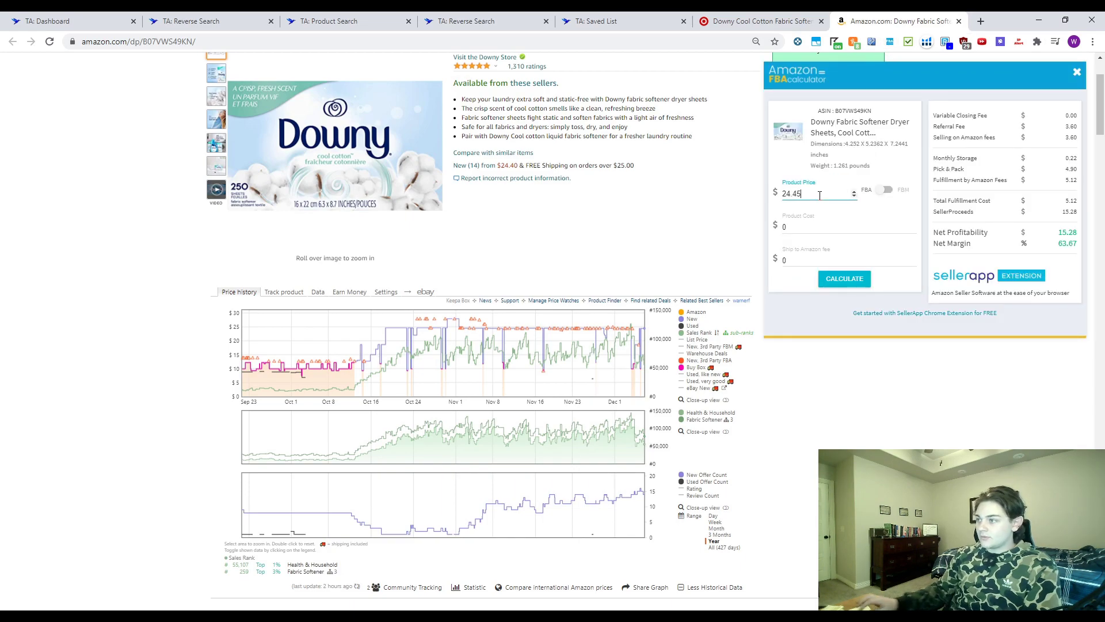
left_click(827, 285)
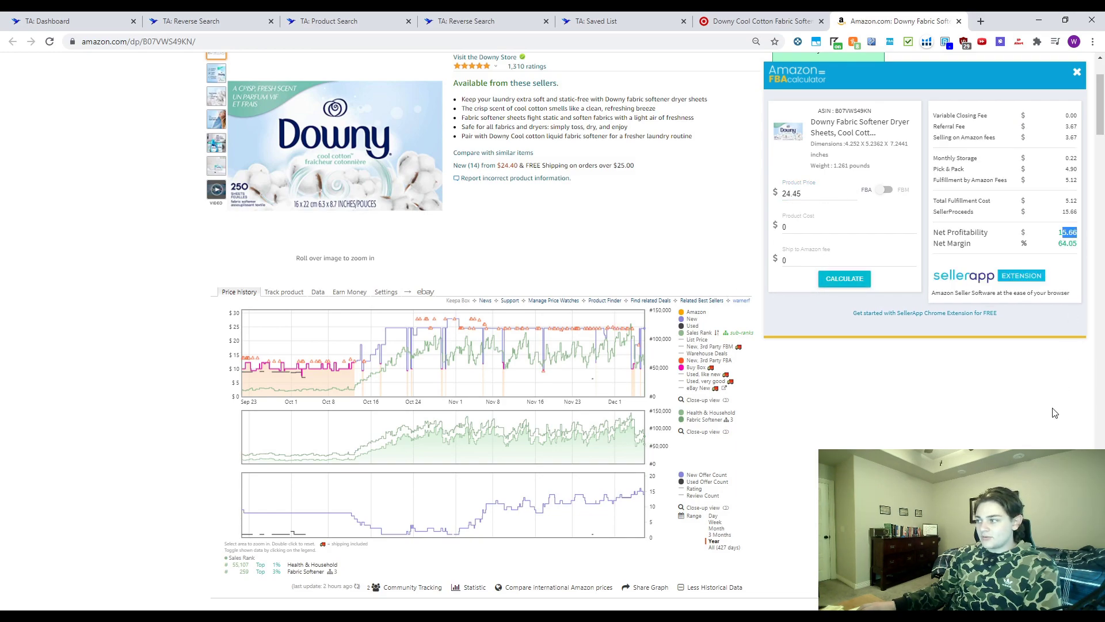
left_click(742, 17)
scroll(604, 432, "down", 2)
scroll(824, 427, "up", 2)
scroll(614, 275, "down", 1)
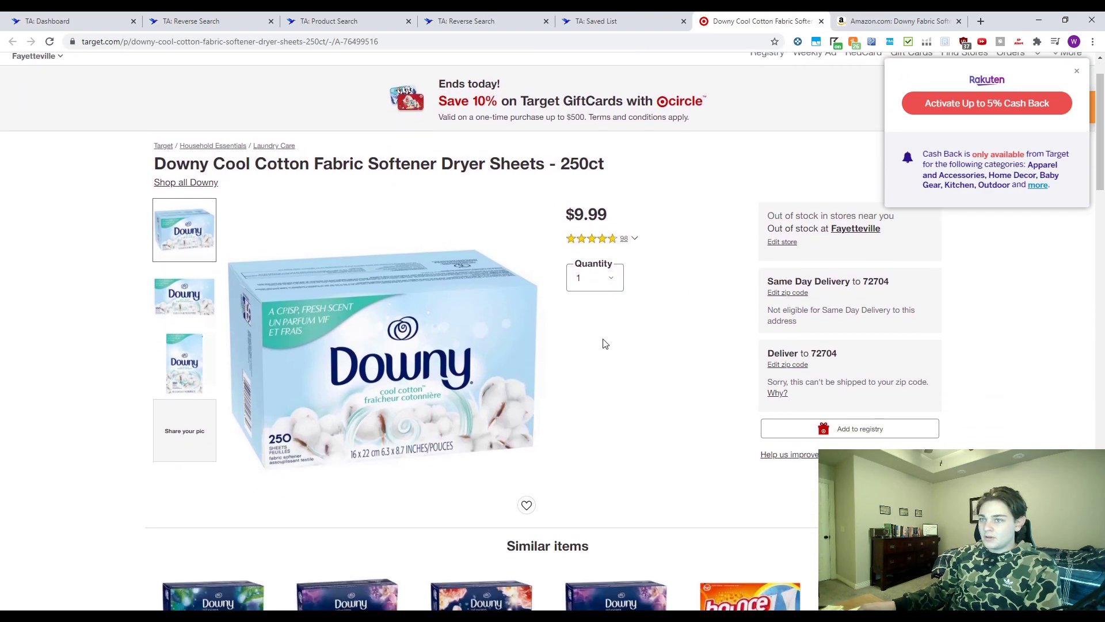
- Recalculate Downy's FBA profit with a product cost of $11, and review its Keepa Month range and the Target page
left_click(895, 21)
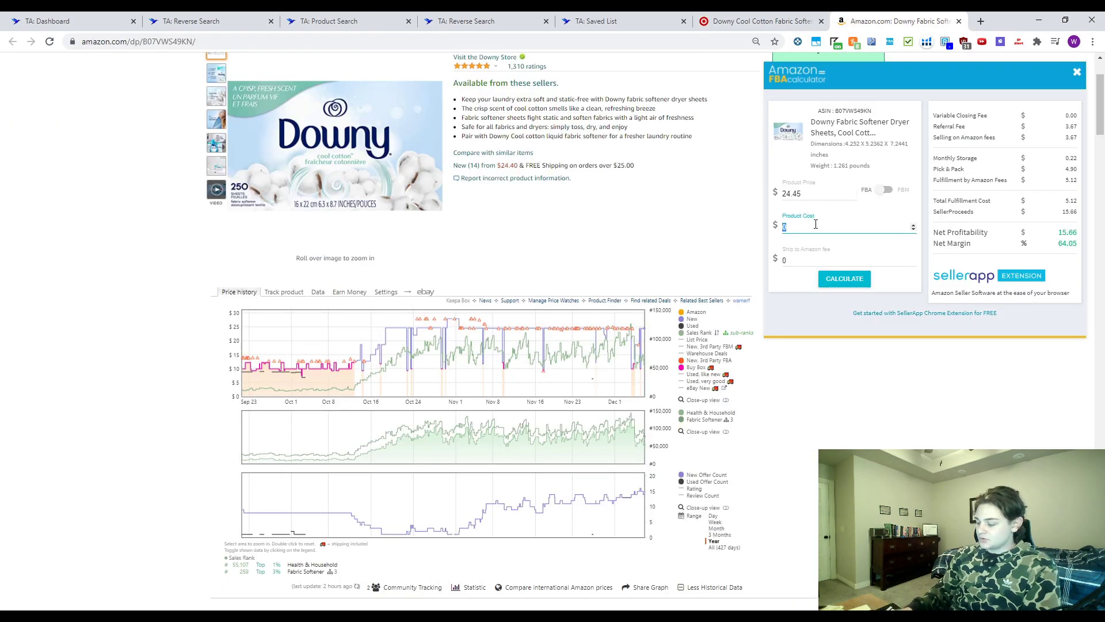
left_click(844, 278)
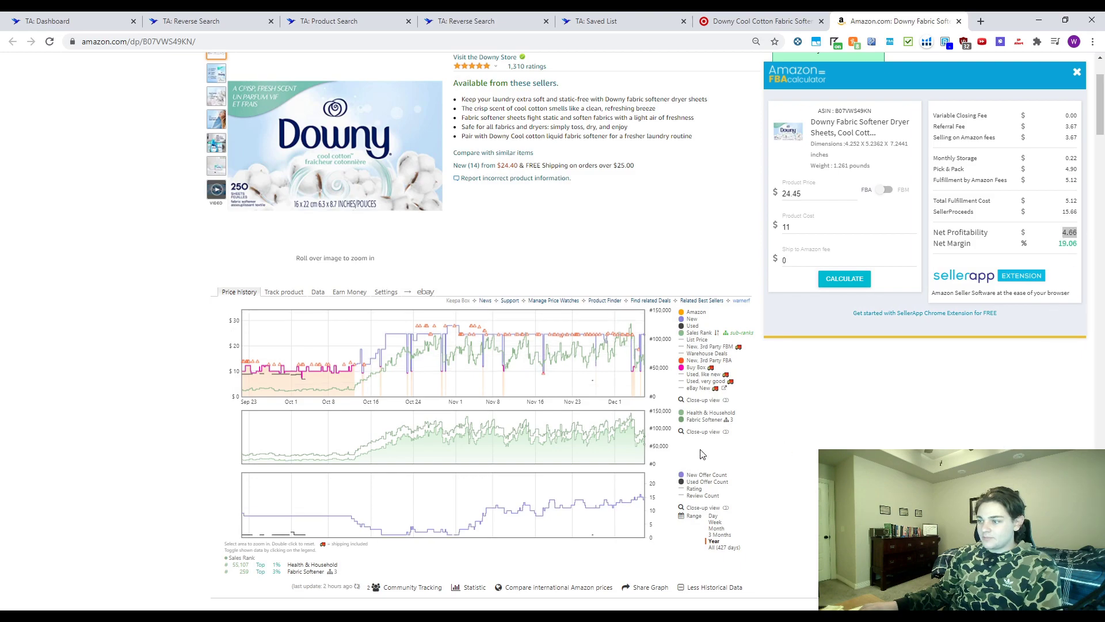
left_click(719, 528)
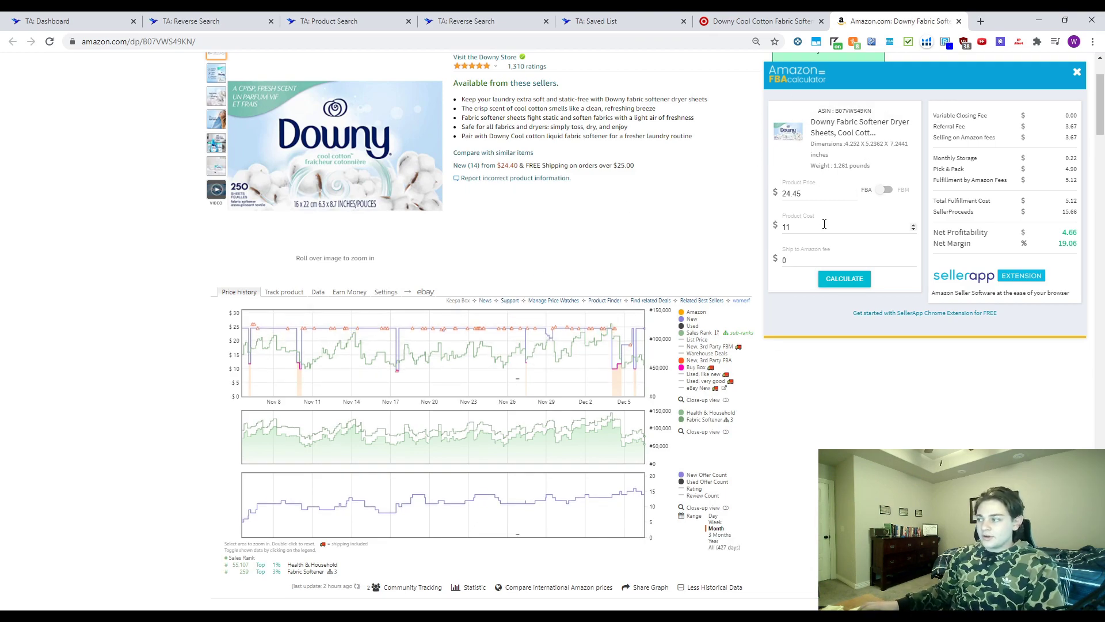
left_click(1070, 257)
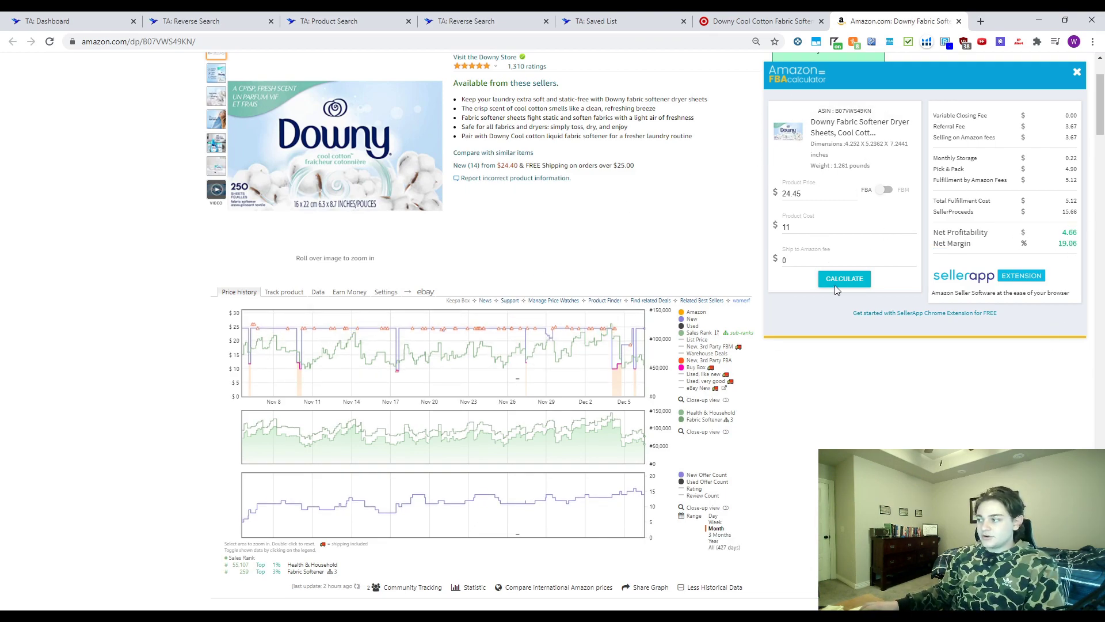
left_click(789, 19)
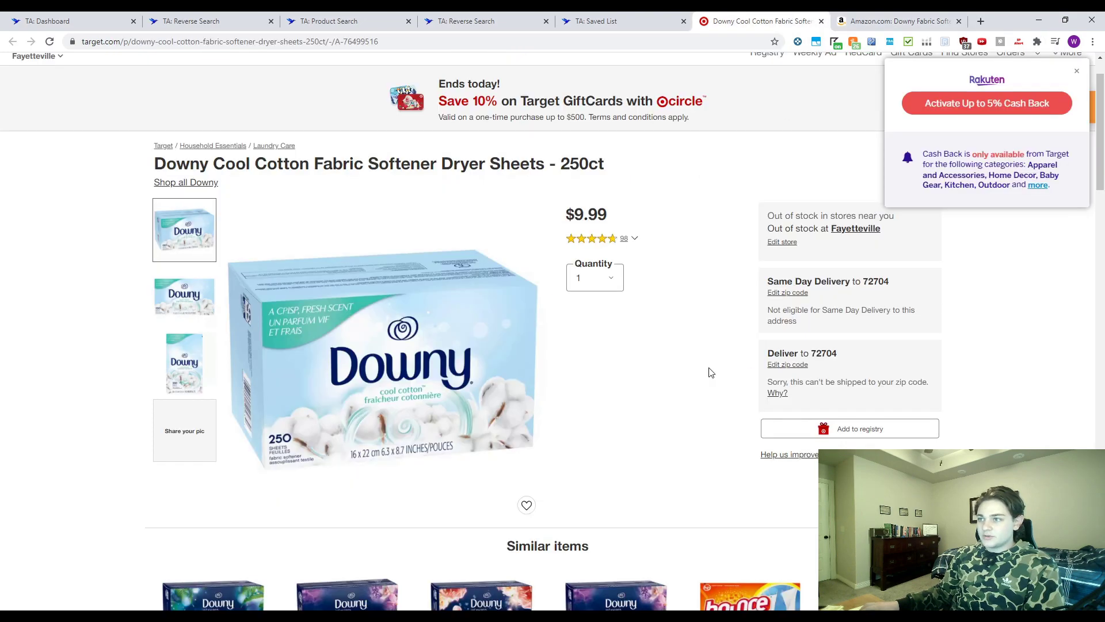
- Check the Downy dryer sheets' Target delivery options and return to their Amazon listing with the FBA calculator
scroll(743, 193, "down", 2)
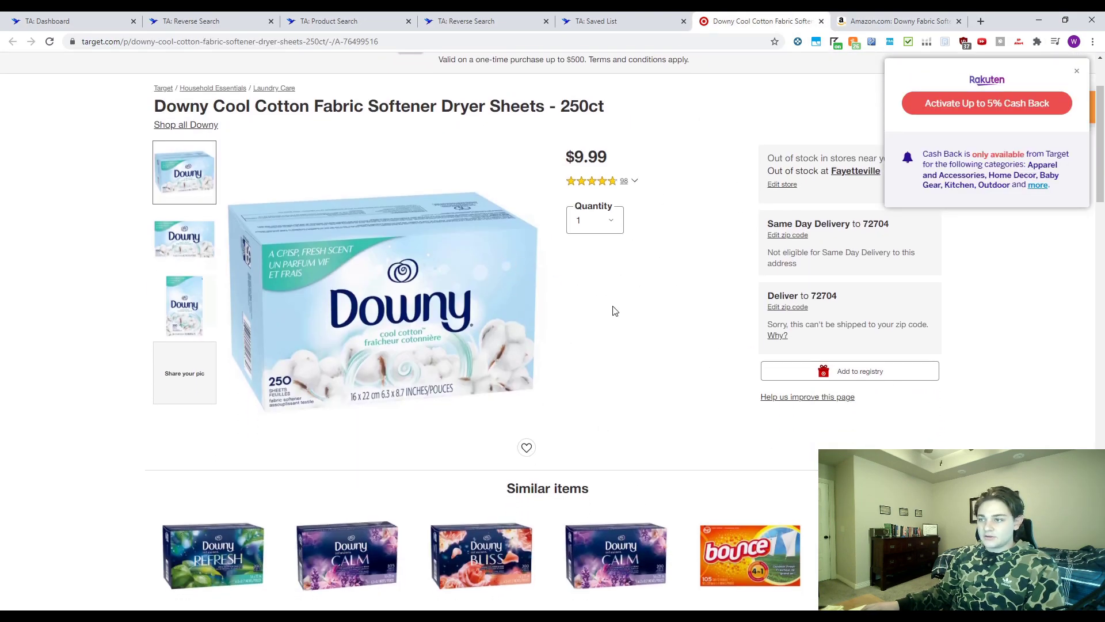
left_click(881, 21)
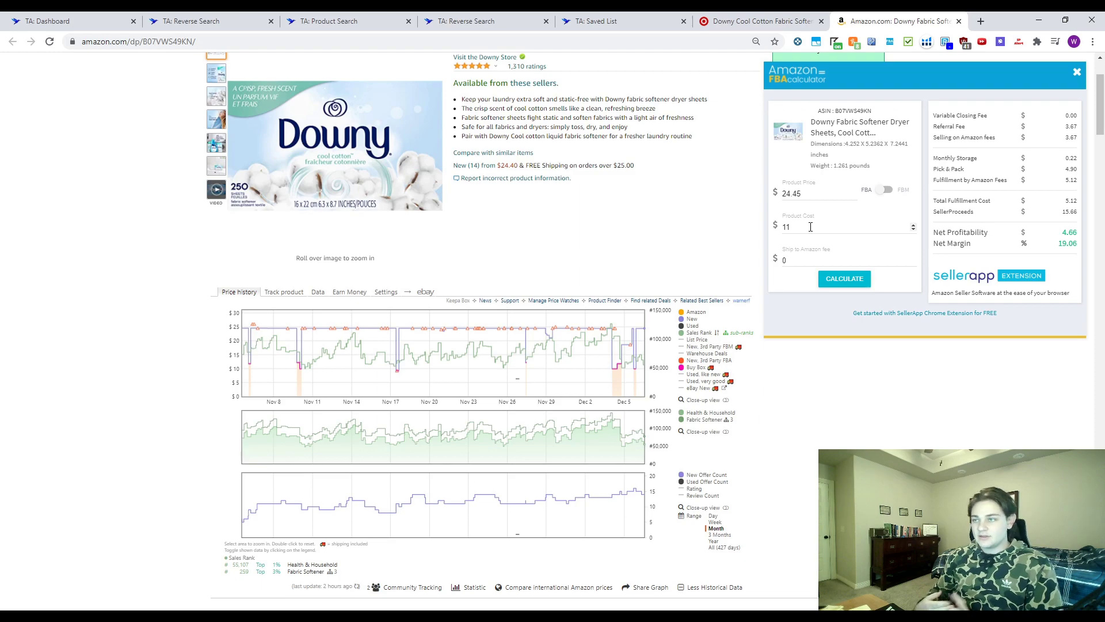
- Open Rakuten in a new tab and review its featured double cash back and in-store cash back offers
key("ctrl+t")
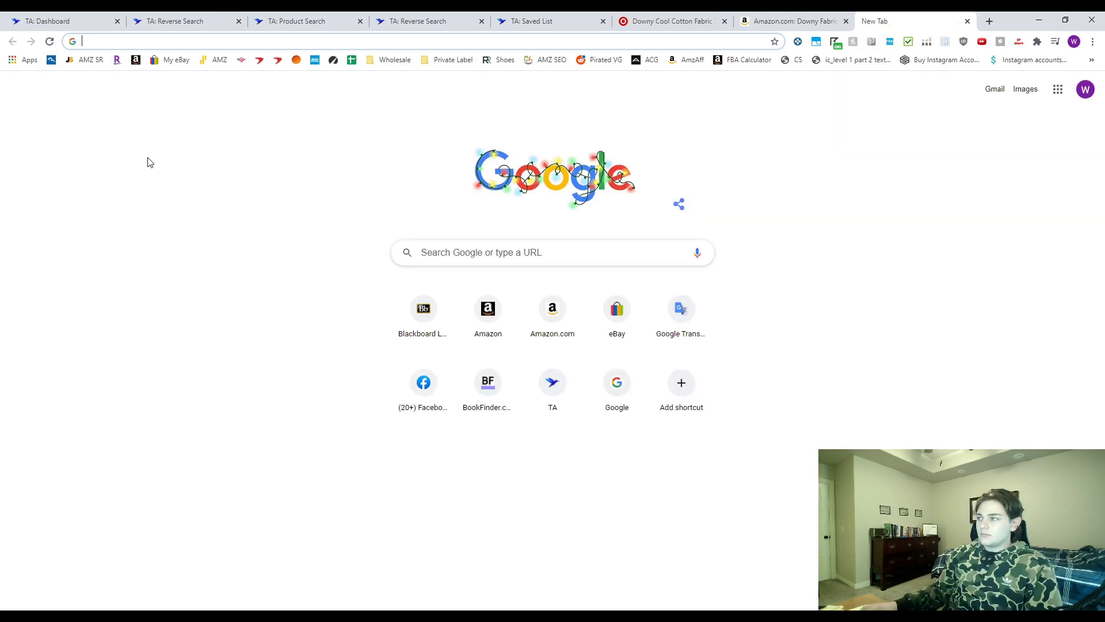
left_click(116, 63)
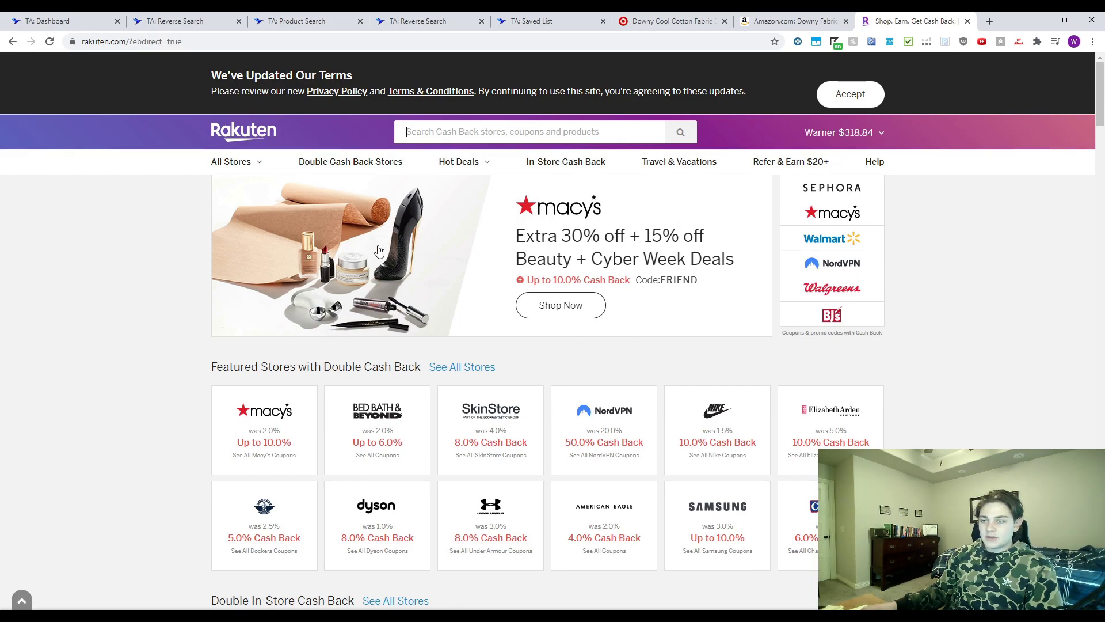
scroll(195, 429, "down", 7)
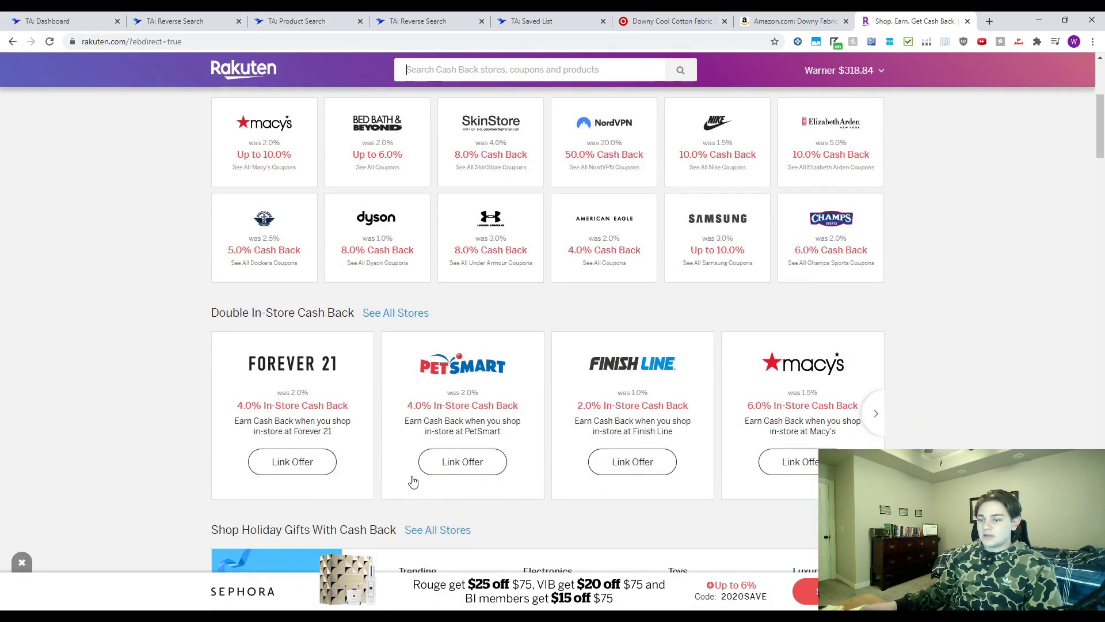
scroll(194, 429, "down", 4)
scroll(195, 429, "up", 15)
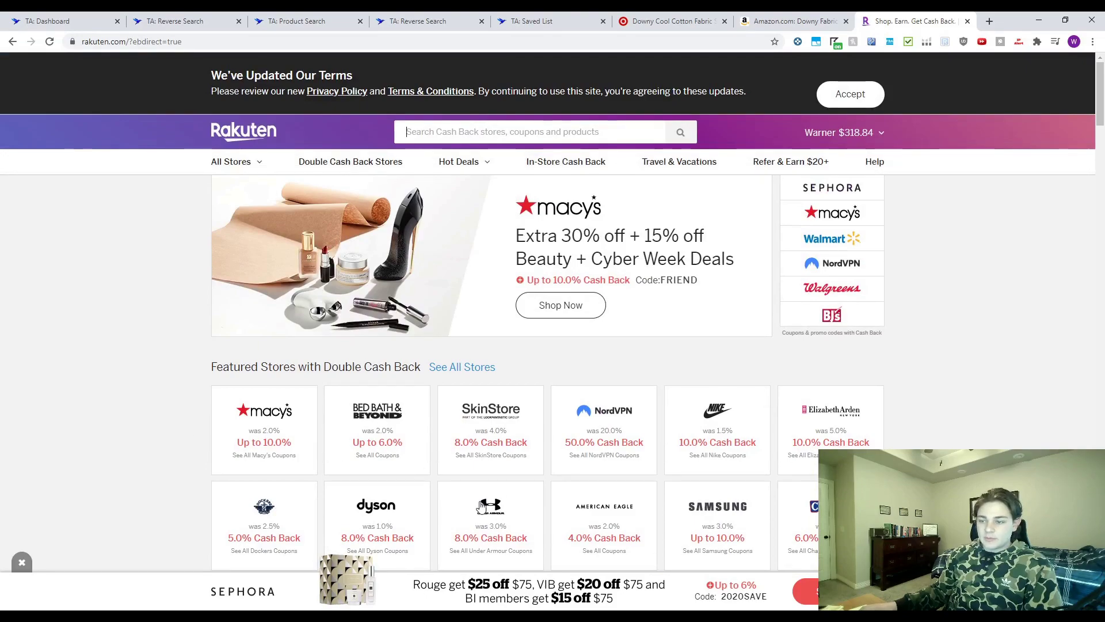
scroll(247, 383, "down", 1)
left_click_drag(185, 363, 175, 388)
left_click(139, 365)
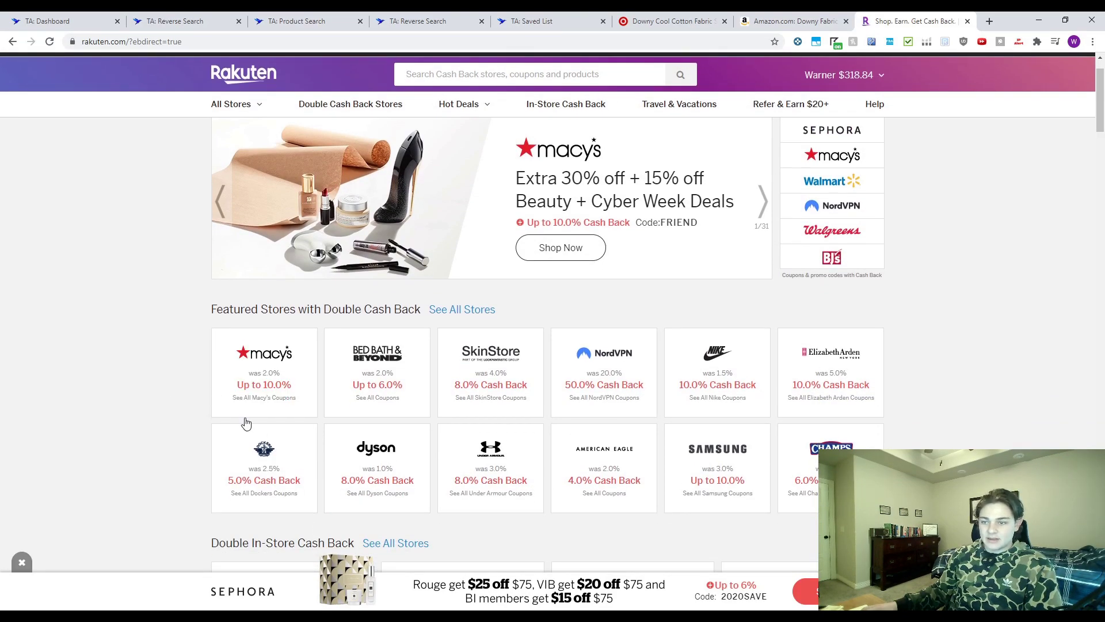
scroll(371, 464, "down", 2)
scroll(440, 440, "down", 2)
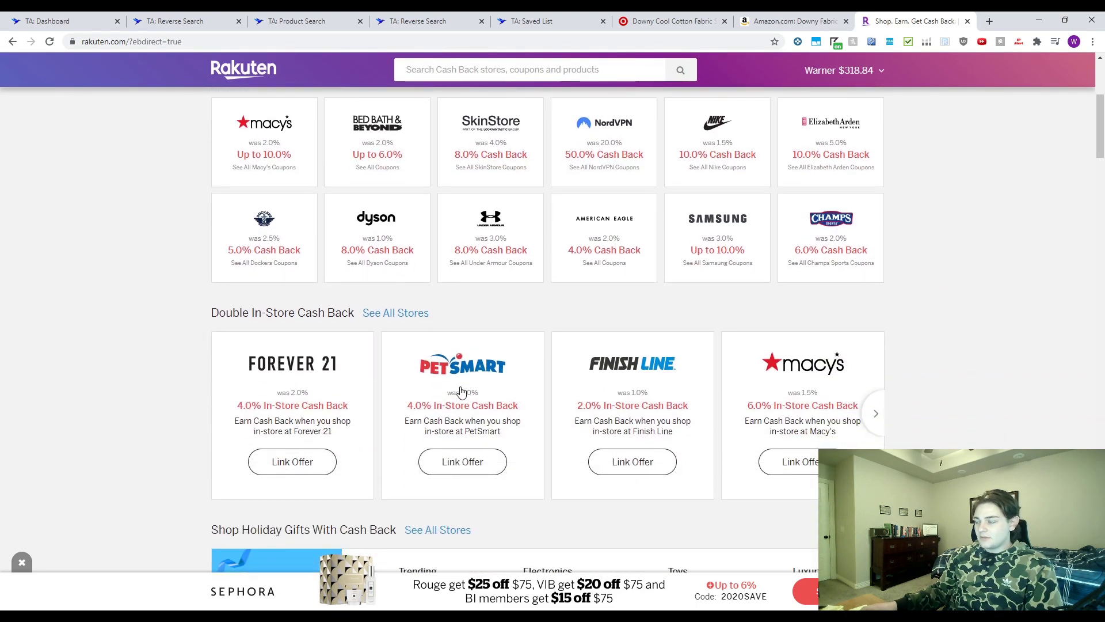
- In the Tactical Arbitrage product search for walmart.com, expand the source price adjustments and enter a cashback reduction of 10%
left_click(334, 21)
left_click(377, 19)
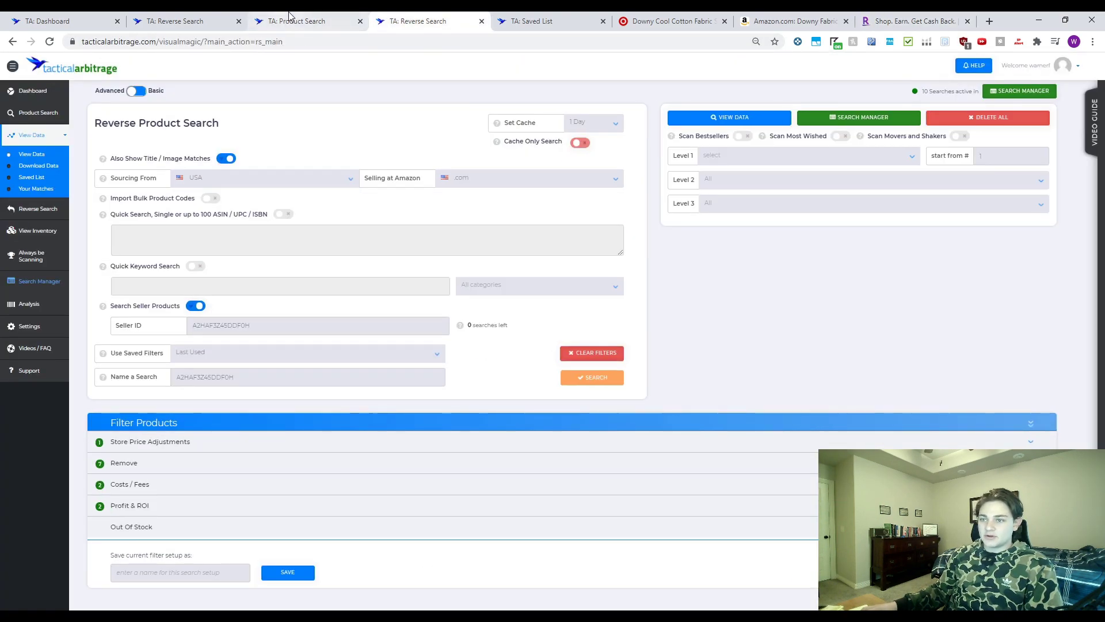
left_click(288, 19)
left_click(196, 438)
scroll(287, 449, "down", 1)
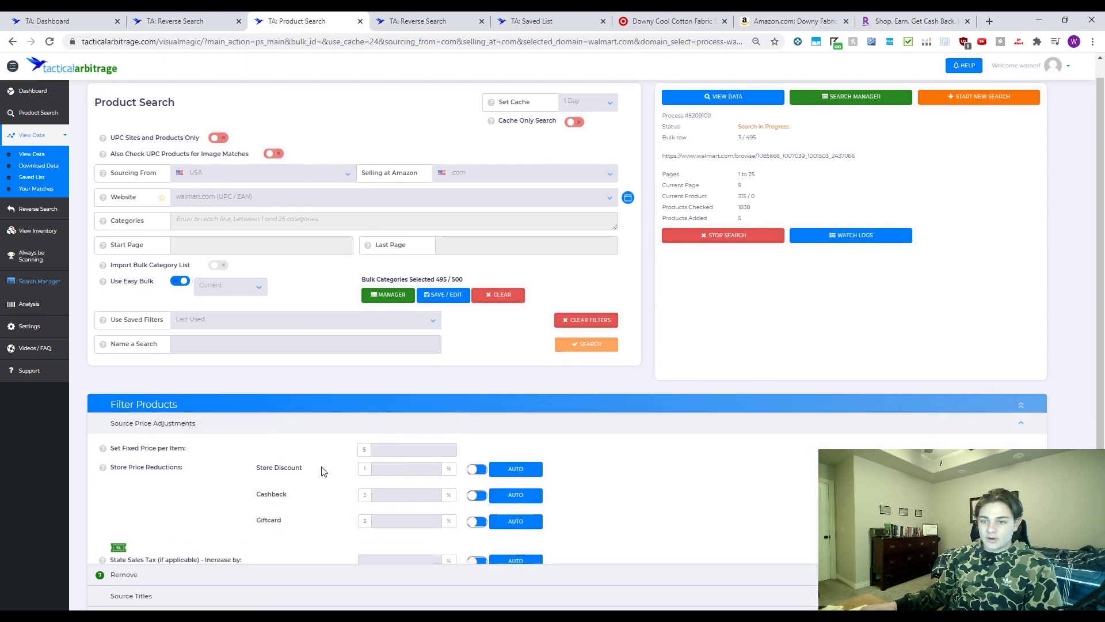
left_click(400, 462)
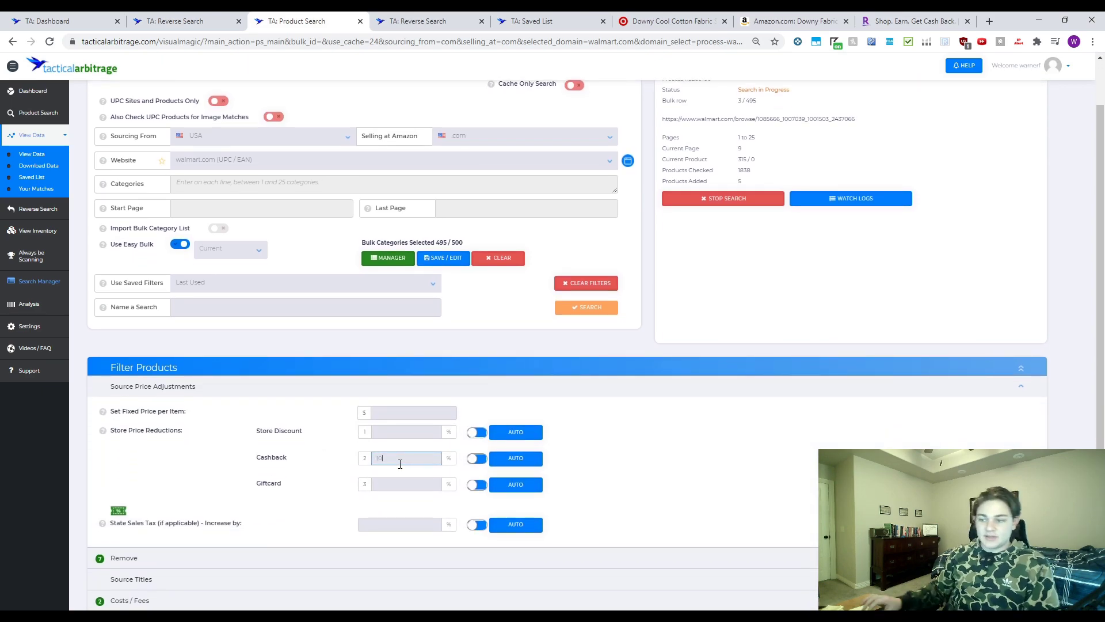
- Return to Rakuten and browse its holiday gift cash back rates and featured daily deals
left_click(794, 20)
left_click(915, 20)
scroll(884, 369, "down", 4)
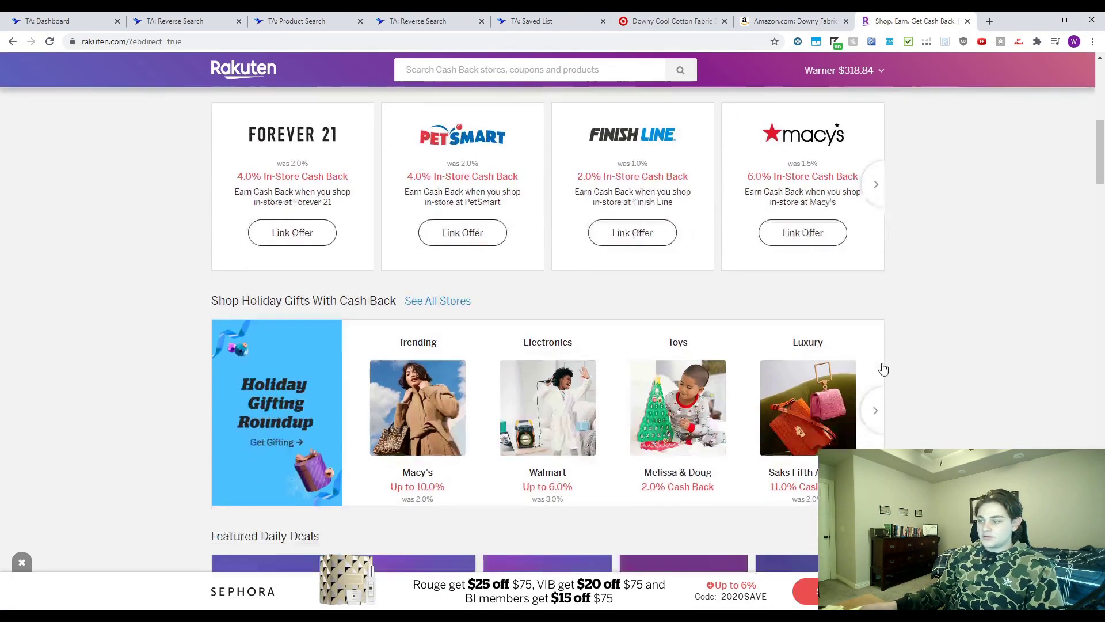
scroll(526, 400, "down", 6)
scroll(114, 439, "down", 4)
scroll(639, 414, "up", 6)
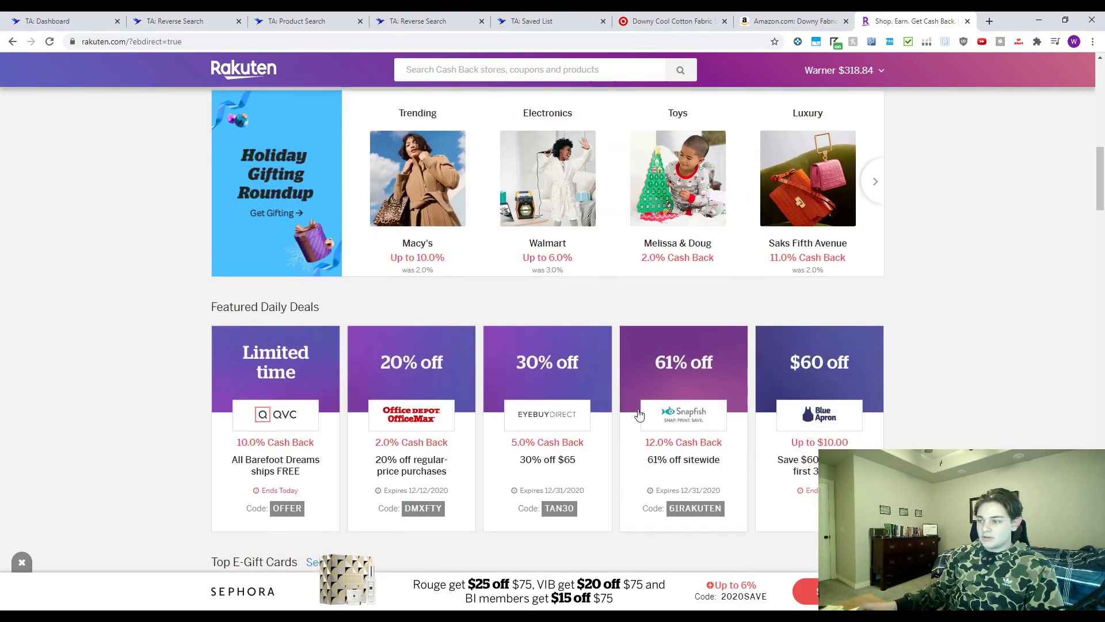
scroll(639, 414, "up", 8)
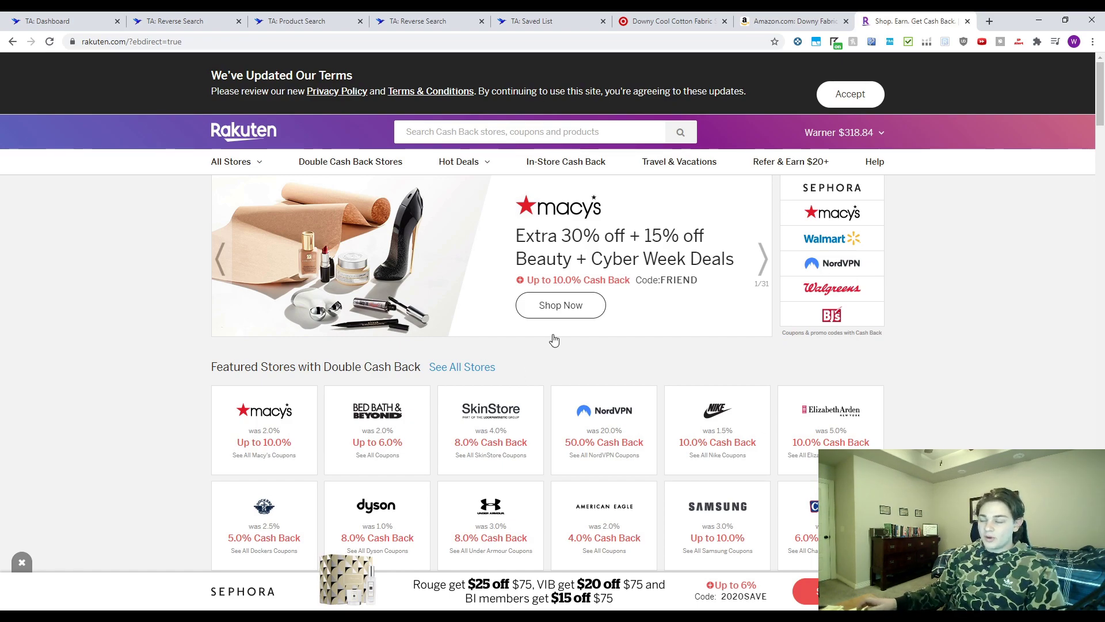
left_click(322, 20)
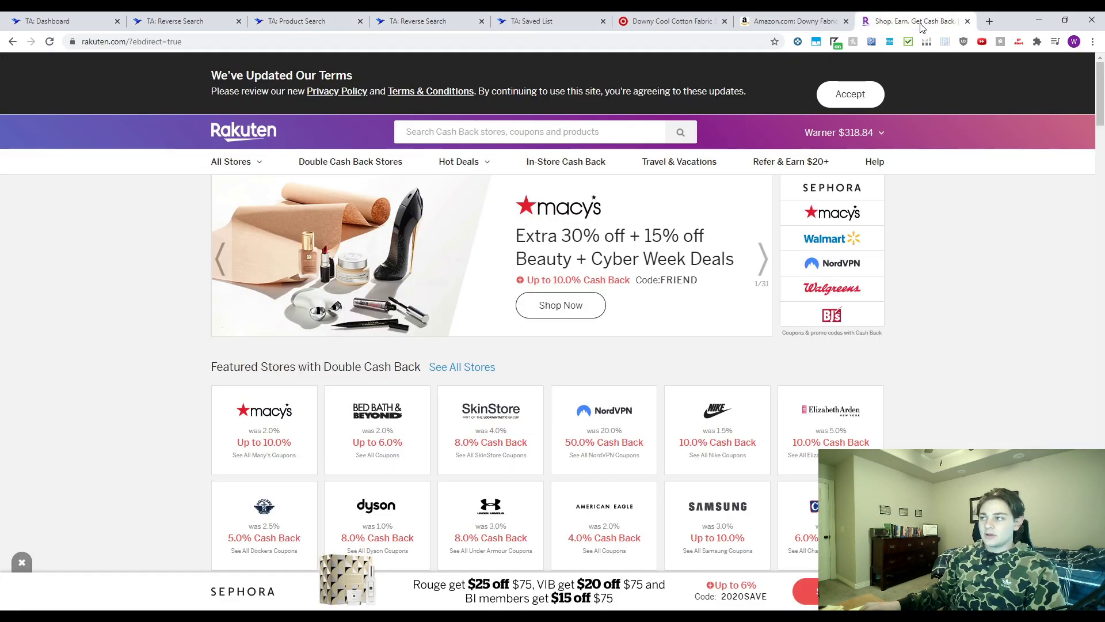
left_click(921, 25)
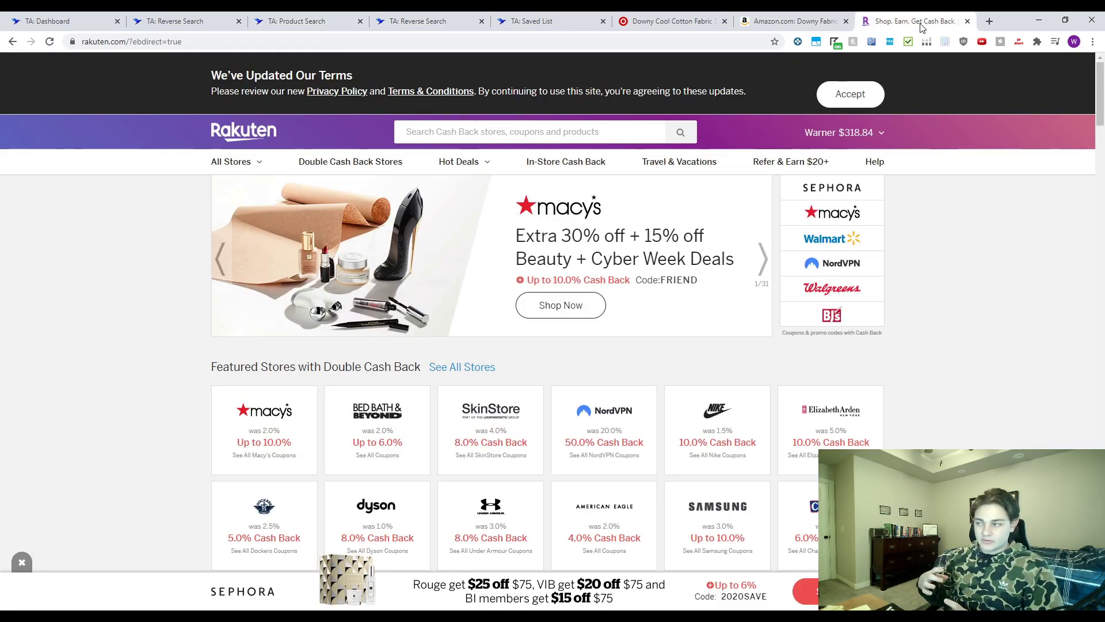